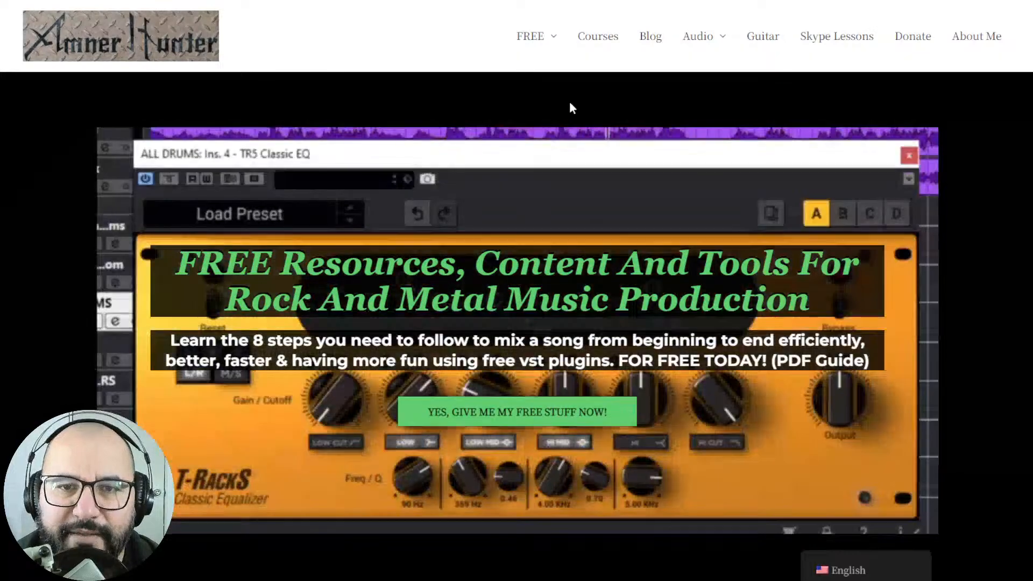
mouse_move(541, 42)
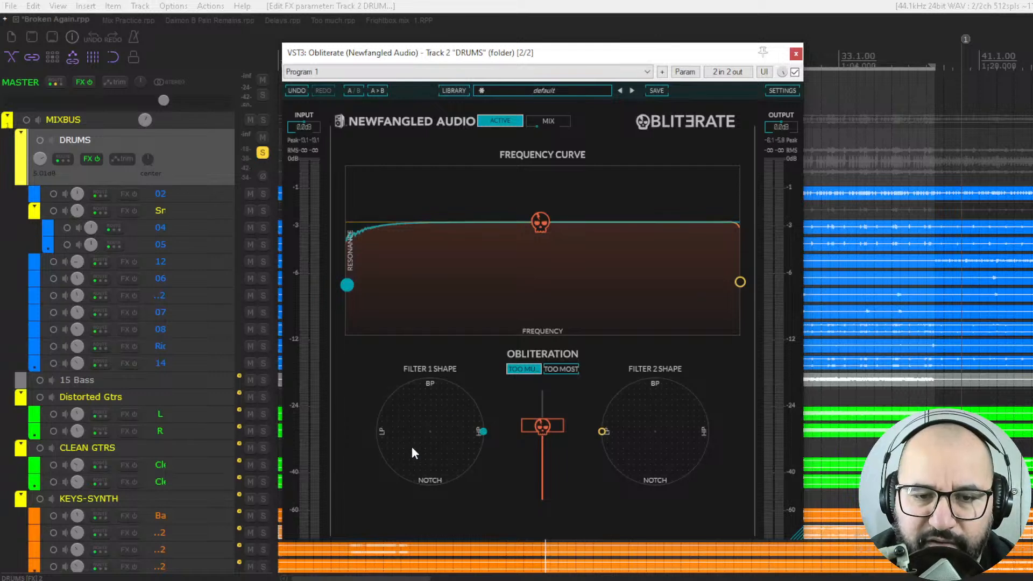
Nudge Filter 1's shape slightly from HP towards Notch and place Filter 2's shape near the centre of its pad
mouse_move(412, 448)
left_mouse_down()
mouse_move(284, 424)
mouse_move(309, 444)
mouse_move(352, 447)
mouse_move(371, 474)
mouse_move(301, 458)
mouse_move(410, 447)
mouse_move(285, 440)
mouse_move(360, 396)
mouse_move(363, 506)
mouse_move(346, 444)
mouse_move(427, 452)
left_mouse_up()
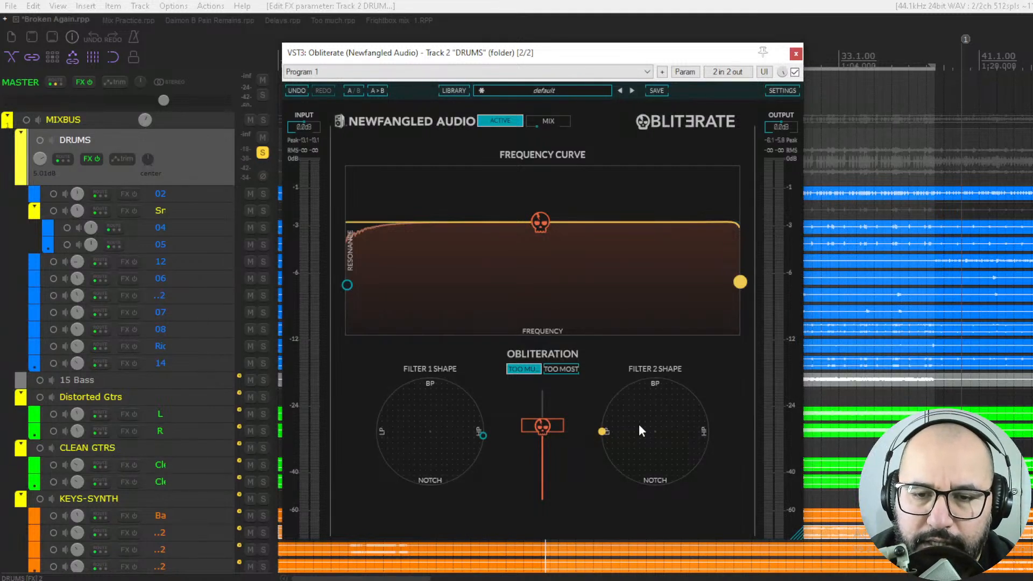
left_click_drag(640, 430, 686, 423)
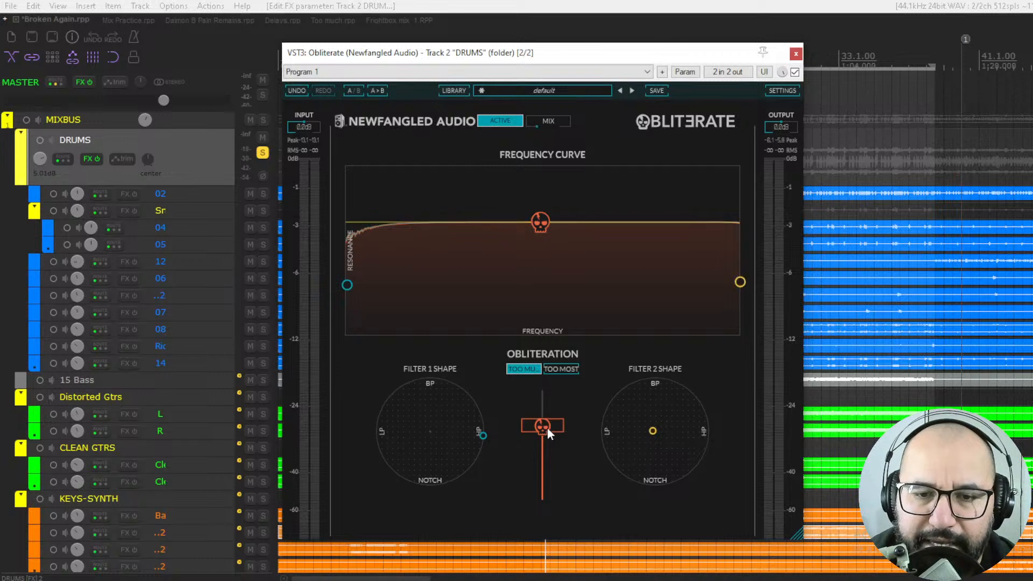
Try the Too Most mode, return to Too Much, and lower the Obliteration amount to its minimum
left_click_drag(553, 427, 559, 474)
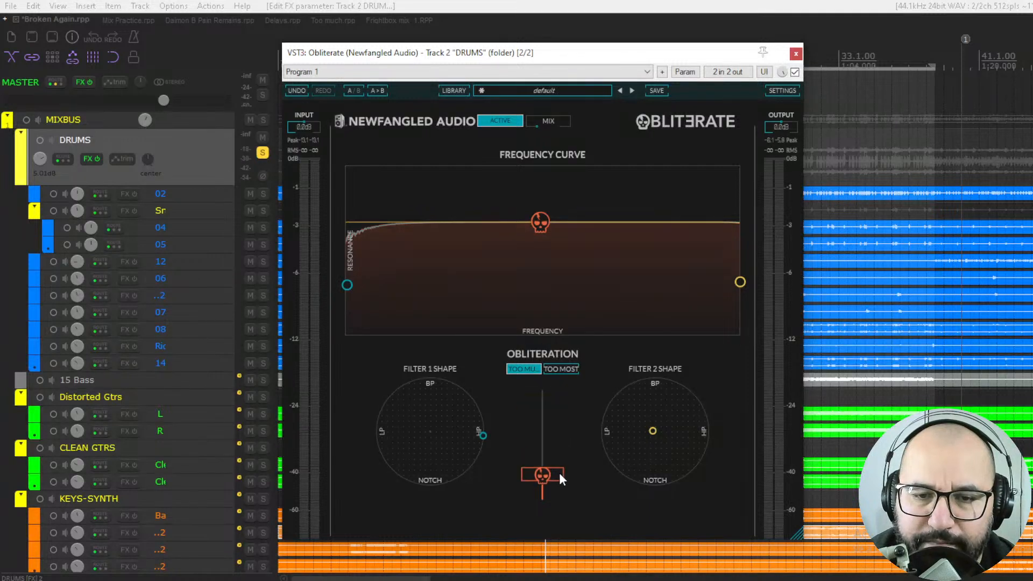
left_click(546, 369)
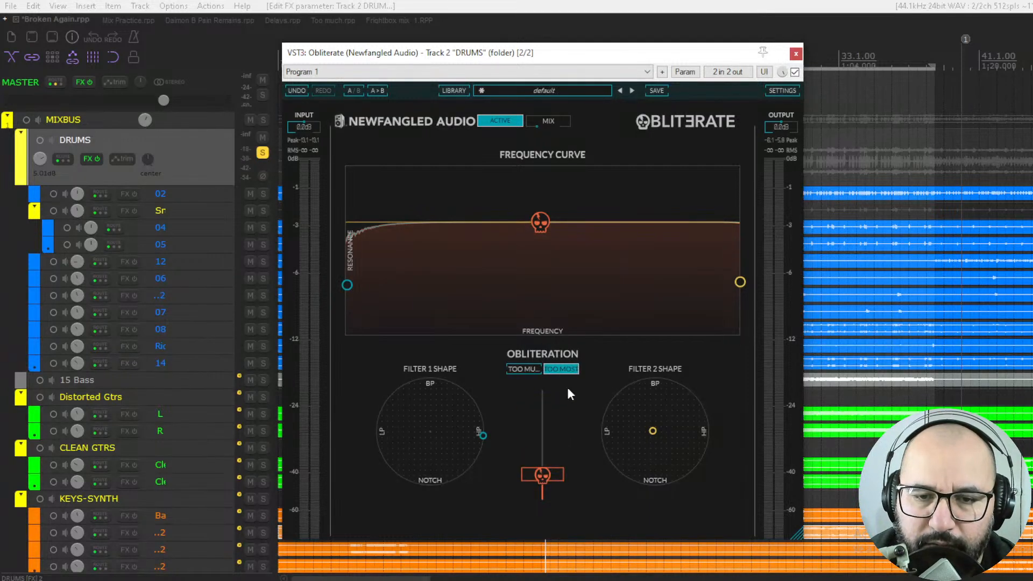
left_click(529, 370)
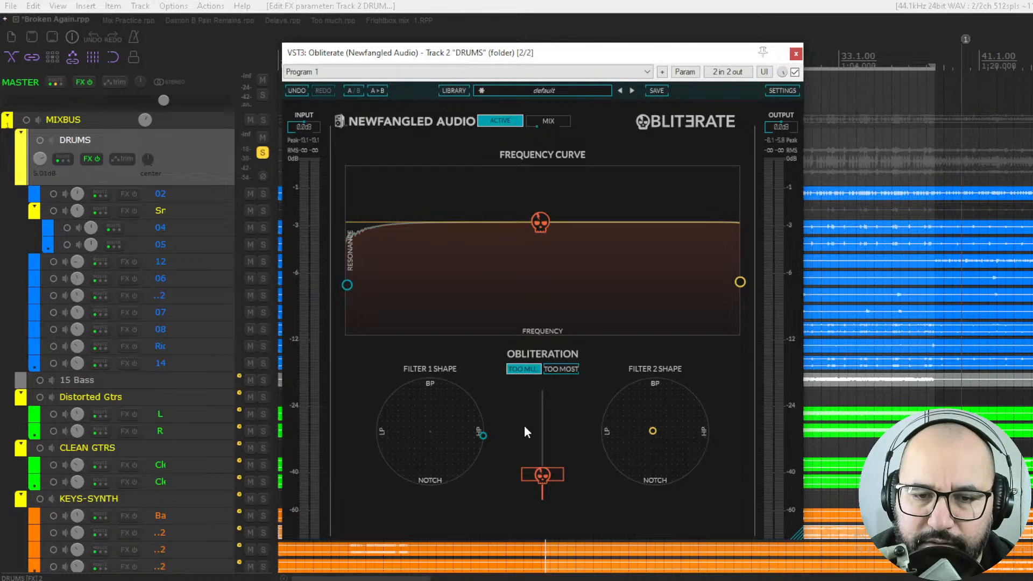
mouse_move(556, 465)
left_mouse_down()
mouse_move(561, 414)
mouse_move(558, 450)
left_mouse_up()
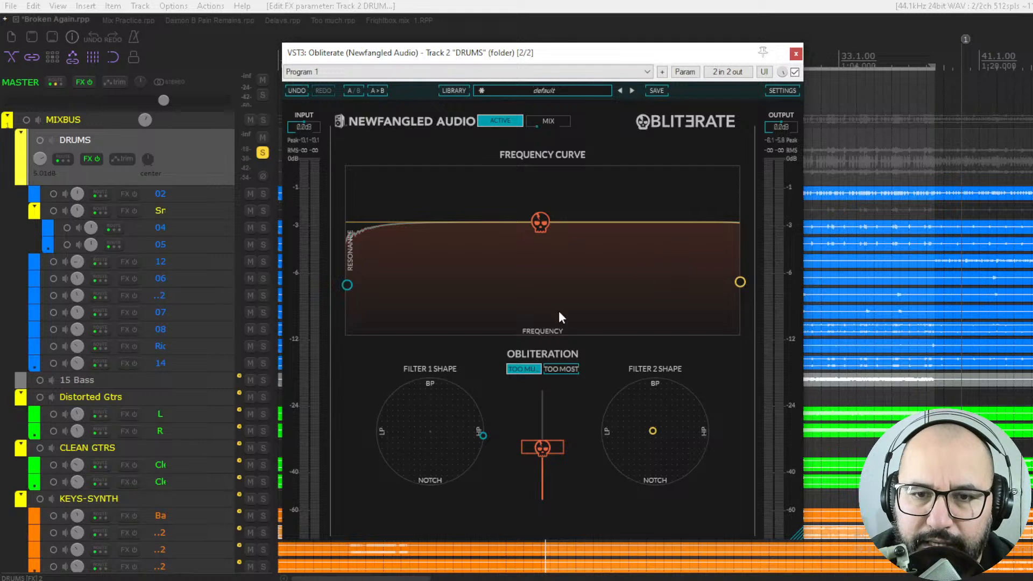
left_click_drag(550, 449, 529, 544)
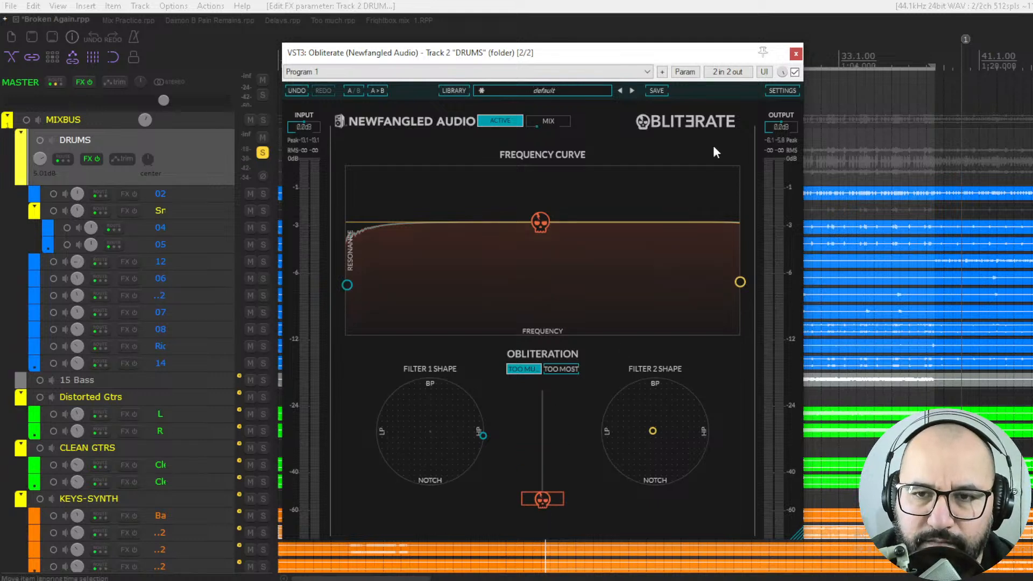
left_click_drag(597, 53, 599, 55)
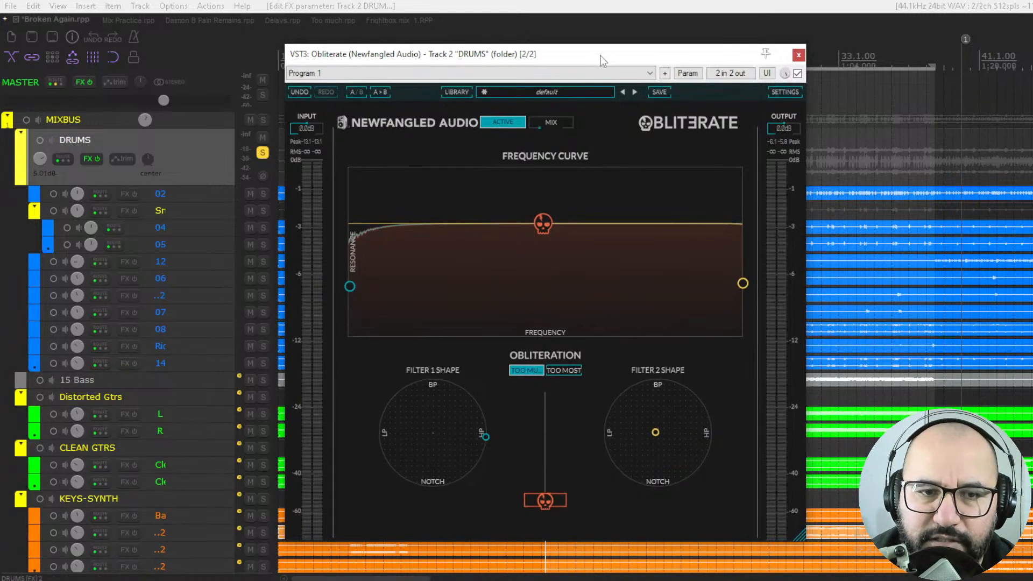
Play the drums while raising the plug-in's Mix and bringing Obliteration up to about two thirds
key("space")
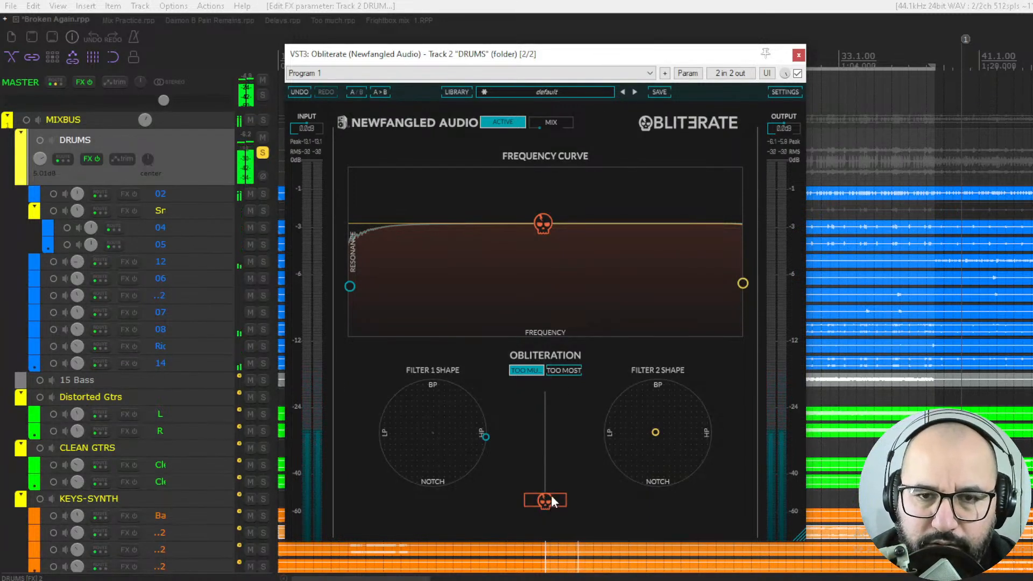
left_click_drag(540, 120, 557, 70)
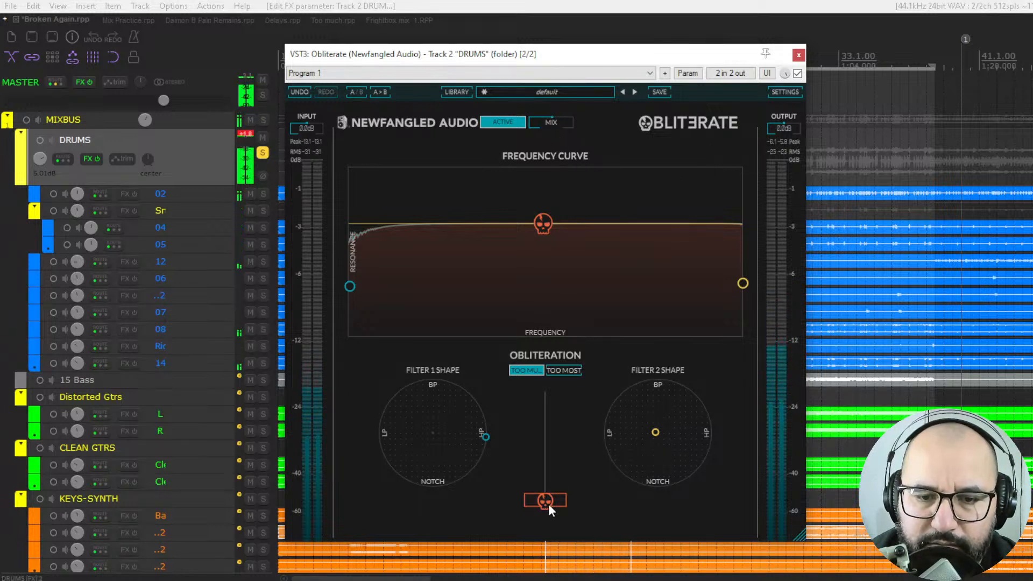
left_click_drag(548, 502, 551, 430)
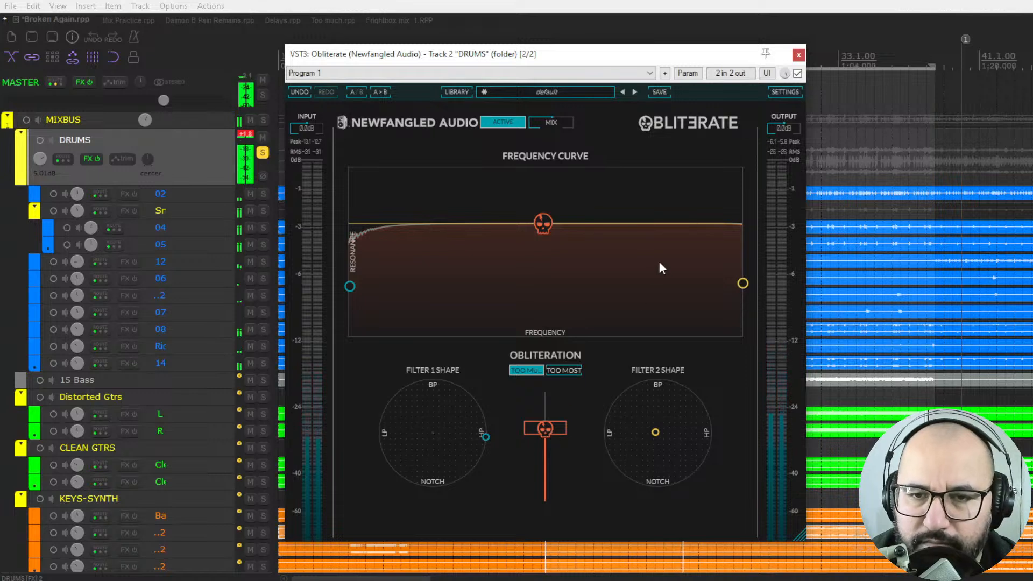
Raise Obliteration to about 80% and lower the output level to -5.0 dB
left_click_drag(776, 128, 776, 138)
left_click_drag(544, 428, 538, 415)
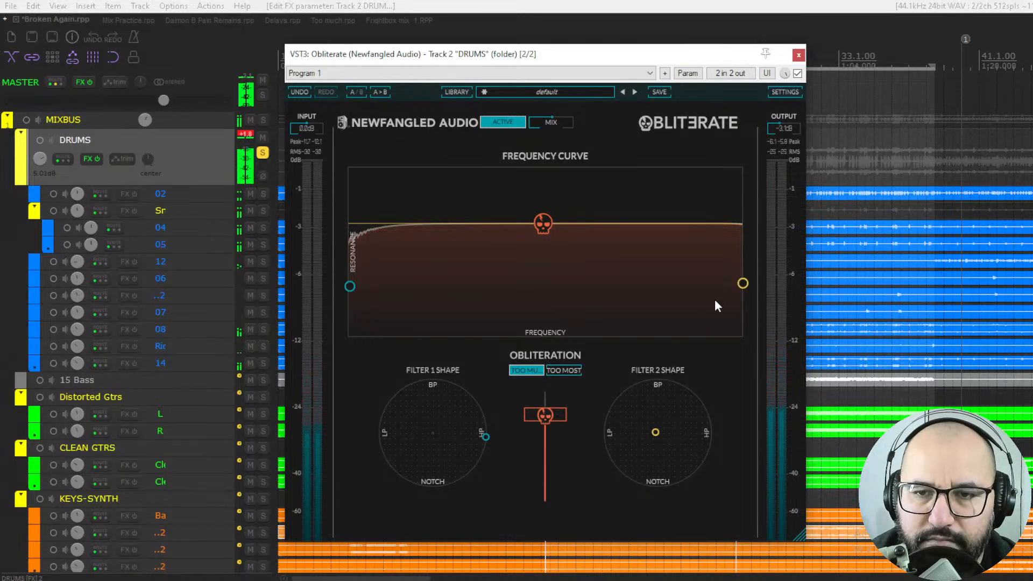
mouse_move(786, 128)
left_mouse_down()
mouse_move(786, 144)
mouse_move(786, 134)
left_mouse_up()
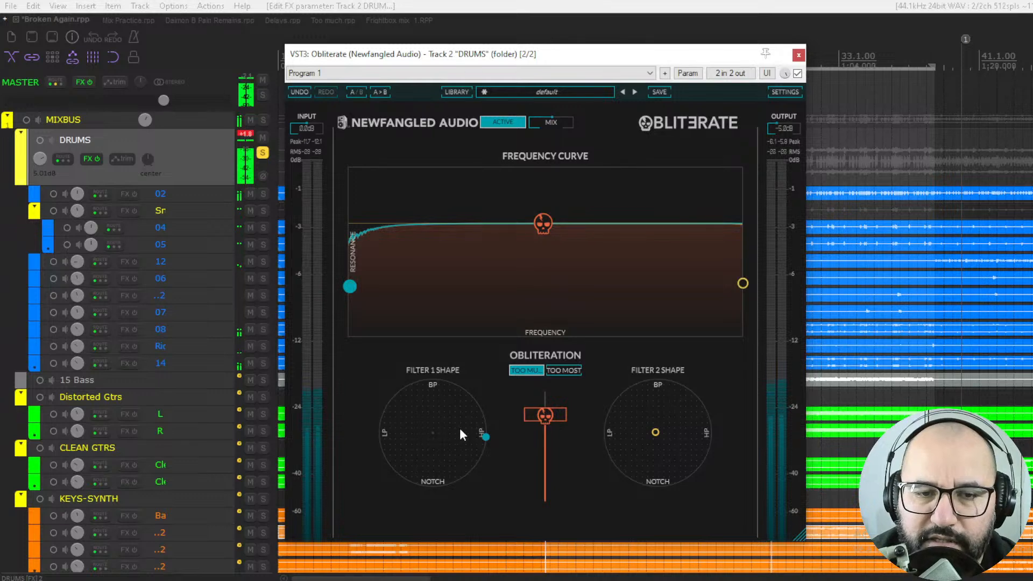
Shape Filter 1 between LP and Notch and move its curve point to the low-mids with higher resonance
left_click_drag(460, 428, 369, 448)
left_click_drag(351, 286, 437, 223)
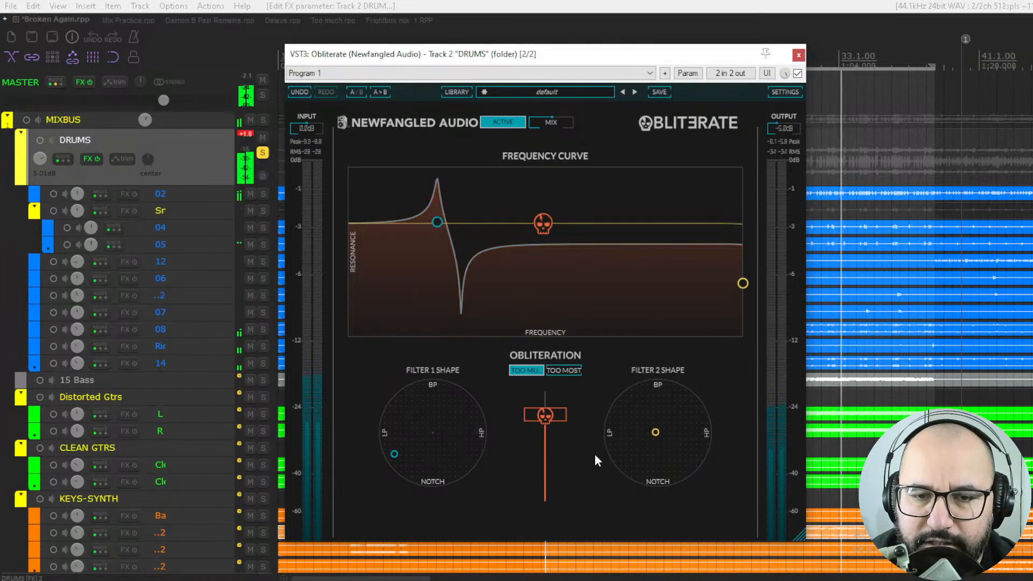
Move Filter 2's curve point to the upper mids with higher resonance and set its shape between BP and HP
mouse_move(653, 426)
left_mouse_down()
mouse_move(688, 441)
mouse_move(675, 425)
mouse_move(641, 422)
left_mouse_up()
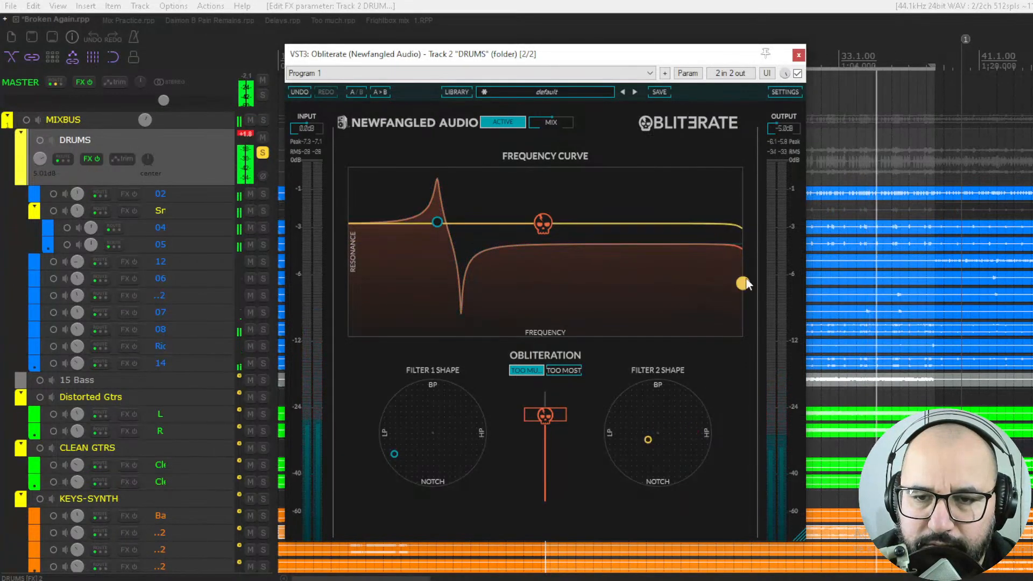
left_click_drag(743, 283, 619, 249)
left_click_drag(648, 440, 692, 413)
Try the Too Most mode, set Obliteration to about 87%, and switch back to Too Much
left_click(562, 371)
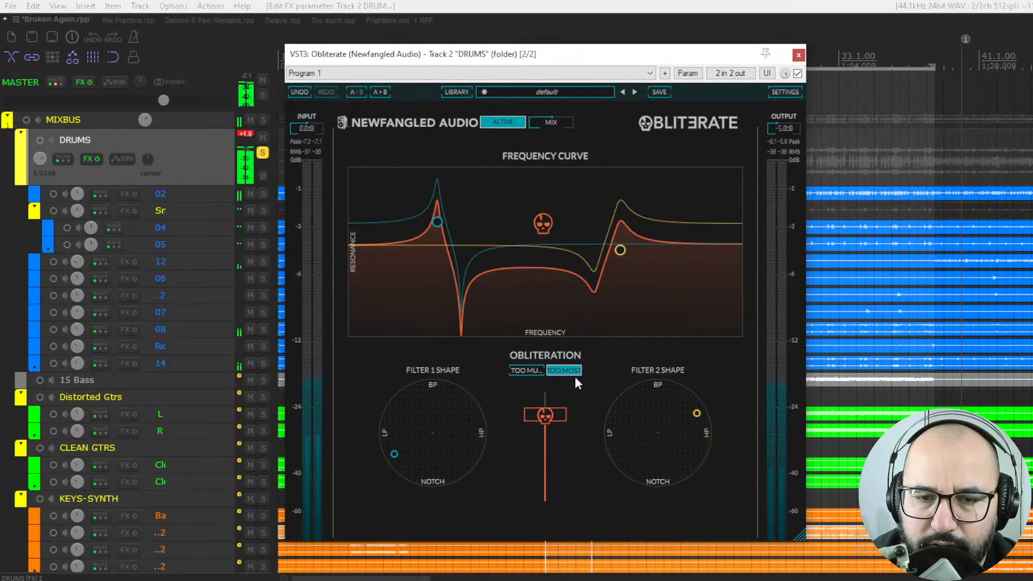
left_click(555, 399)
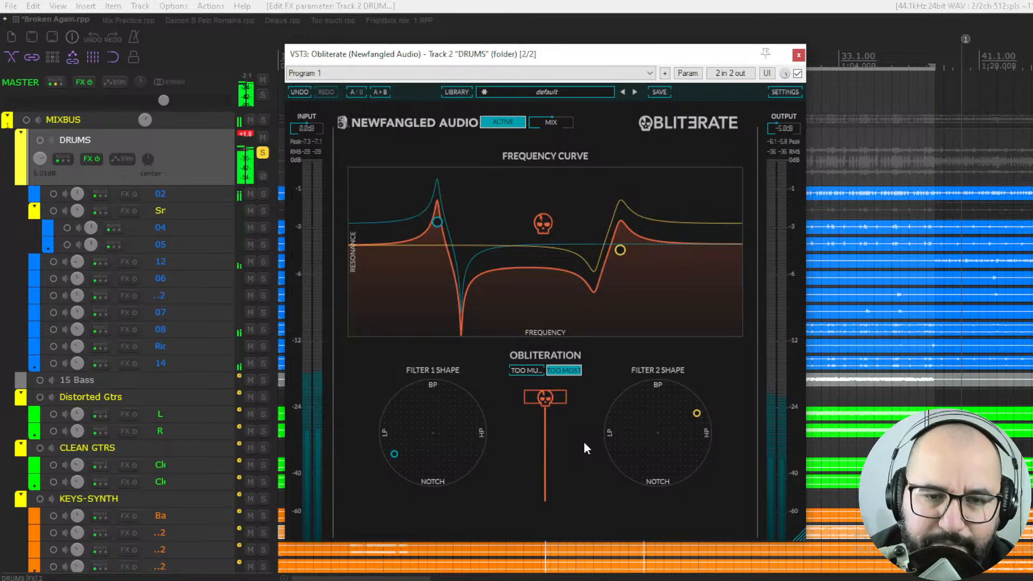
mouse_move(547, 399)
left_mouse_down()
mouse_move(547, 480)
mouse_move(557, 399)
mouse_move(563, 408)
left_mouse_up()
left_click(527, 372)
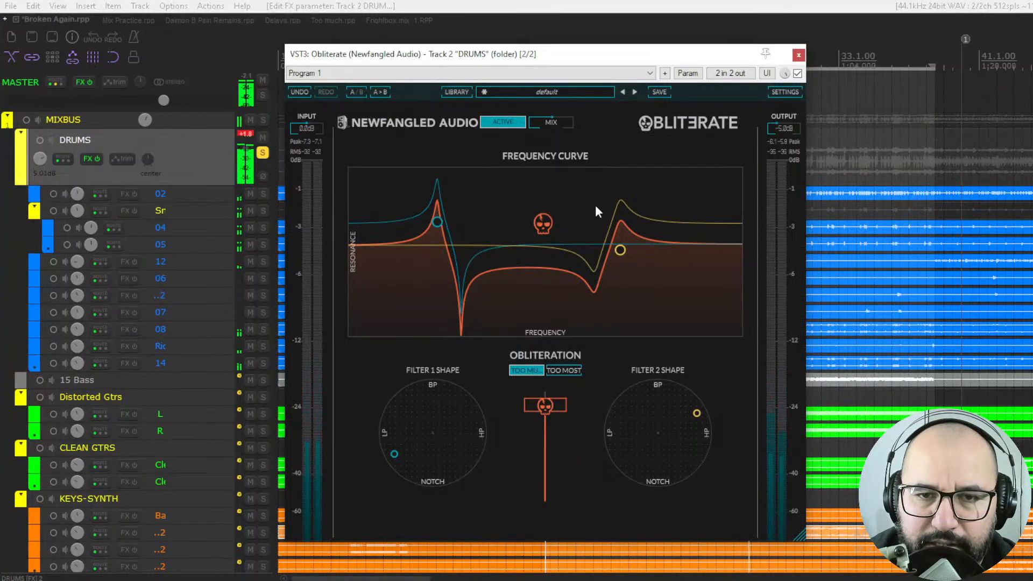
Raise the drums' output to -2.7 dB and bring the Mix back up, comparing against the bypassed plug-in
left_click_drag(775, 128, 776, 122)
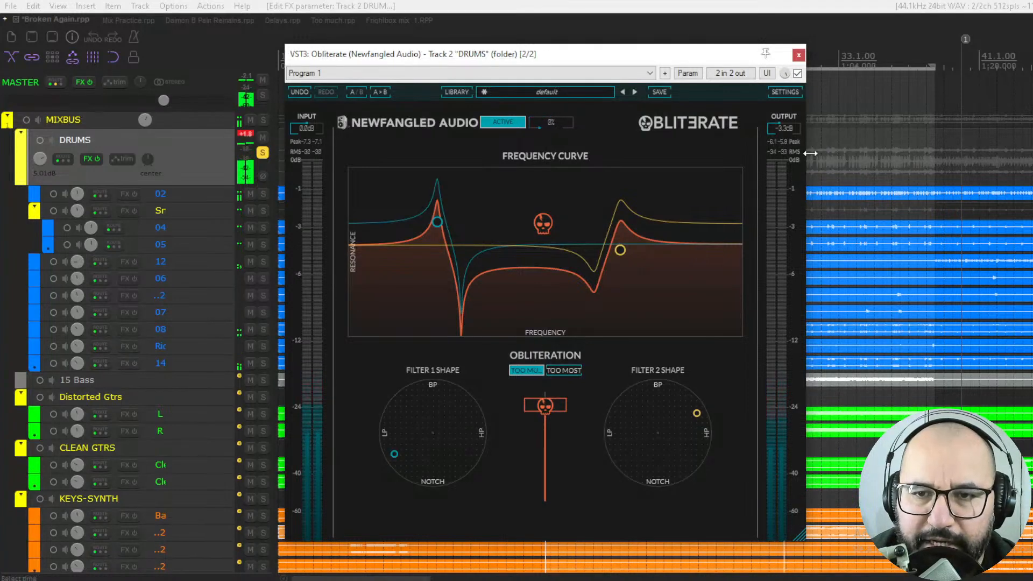
left_click_drag(782, 128, 784, 122)
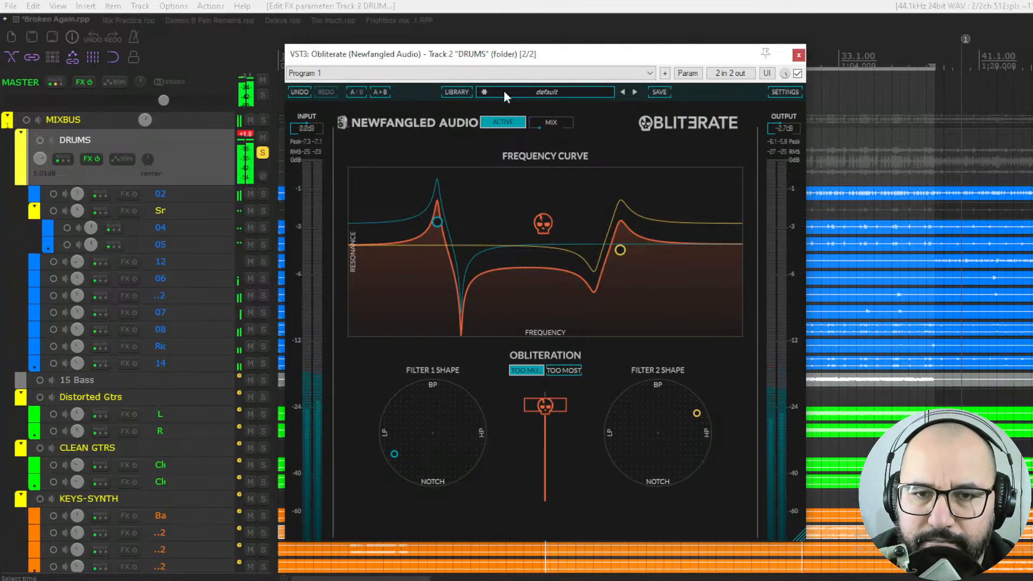
left_click_drag(543, 125, 542, 59)
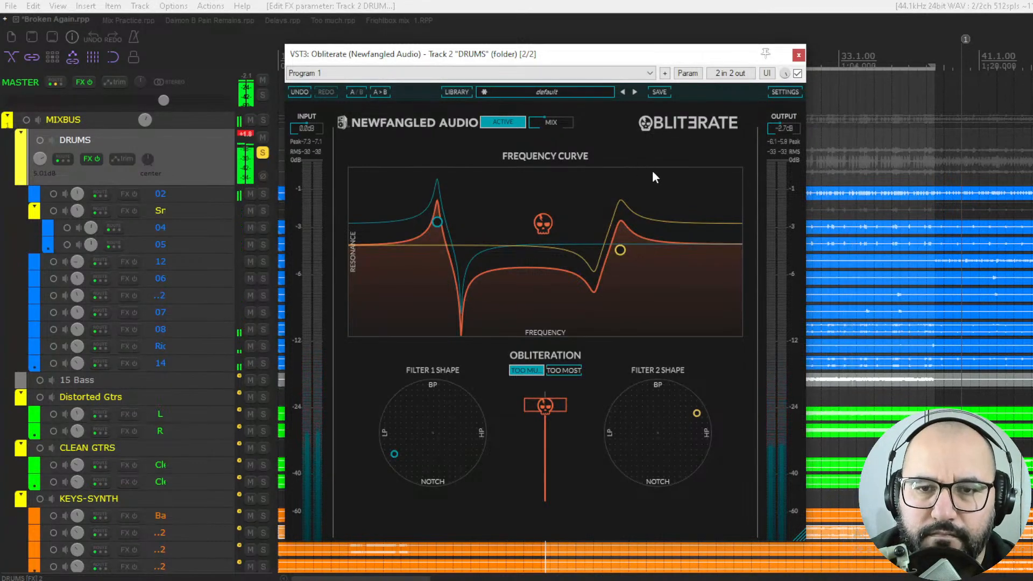
left_click(797, 73)
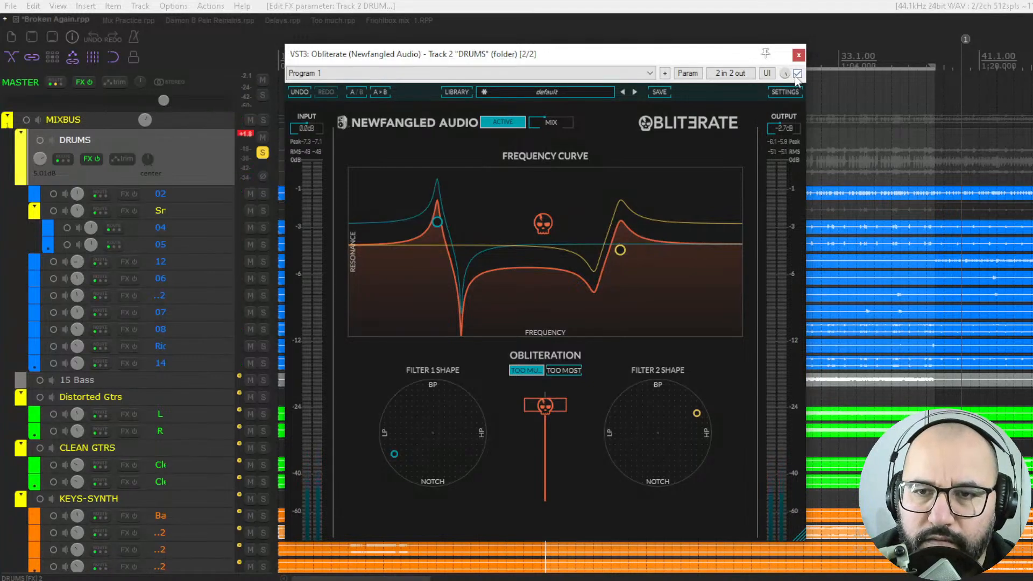
Close the drums' Obliterate window and switch the solo from the DRUMS to the VOCALS folder track
left_click(798, 56)
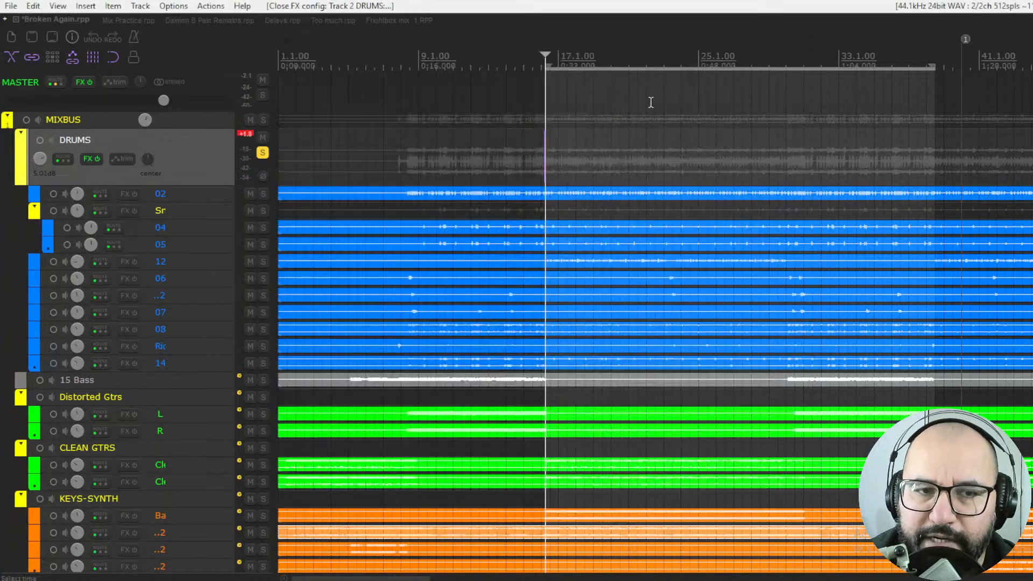
left_click(263, 153)
scroll(181, 405, "down", 6)
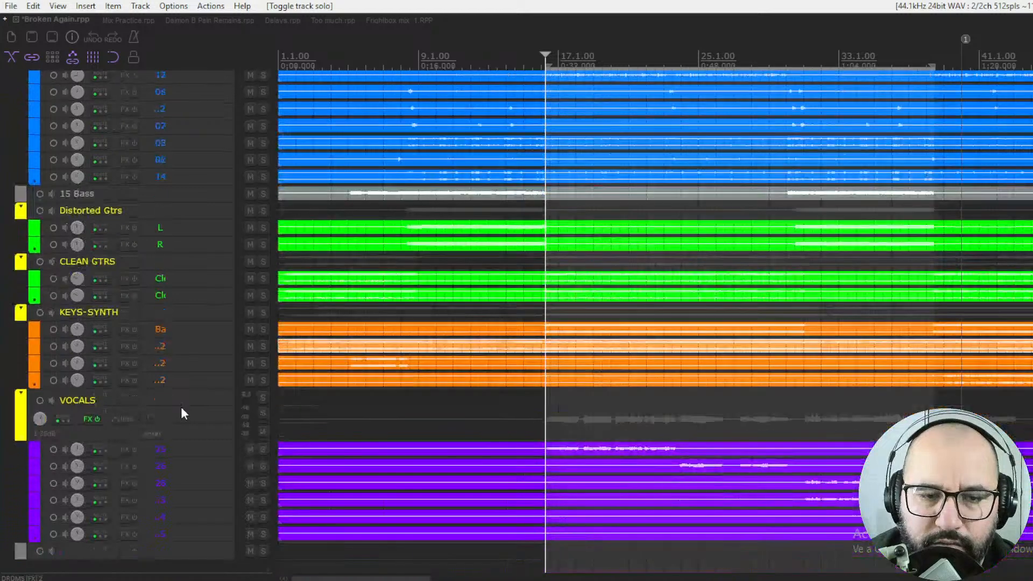
left_click(262, 413)
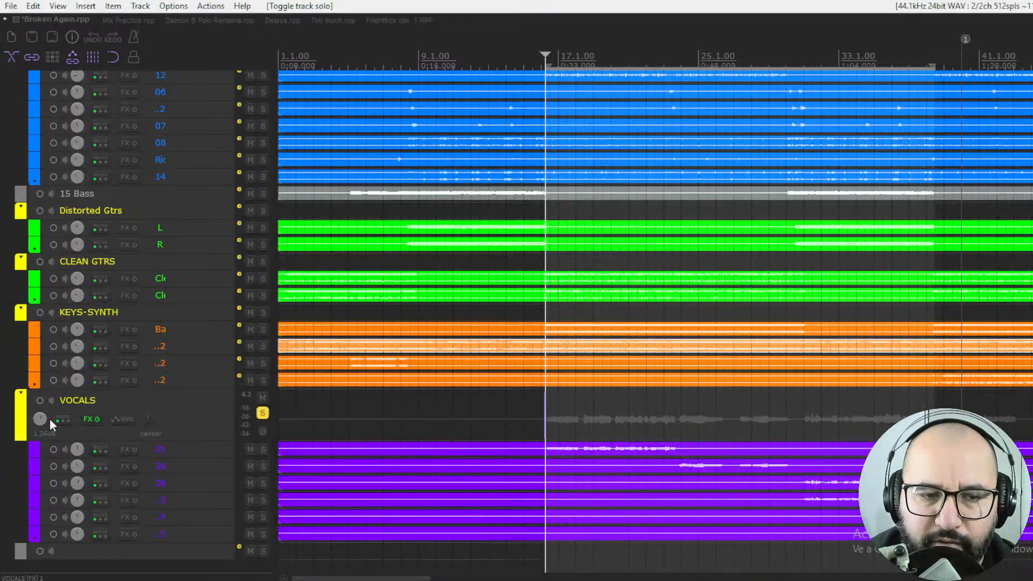
Open Obliterate on the VOCALS track and reposition and shrink its window so the whole plug-in fits on screen
right_click(83, 421)
left_click(110, 431)
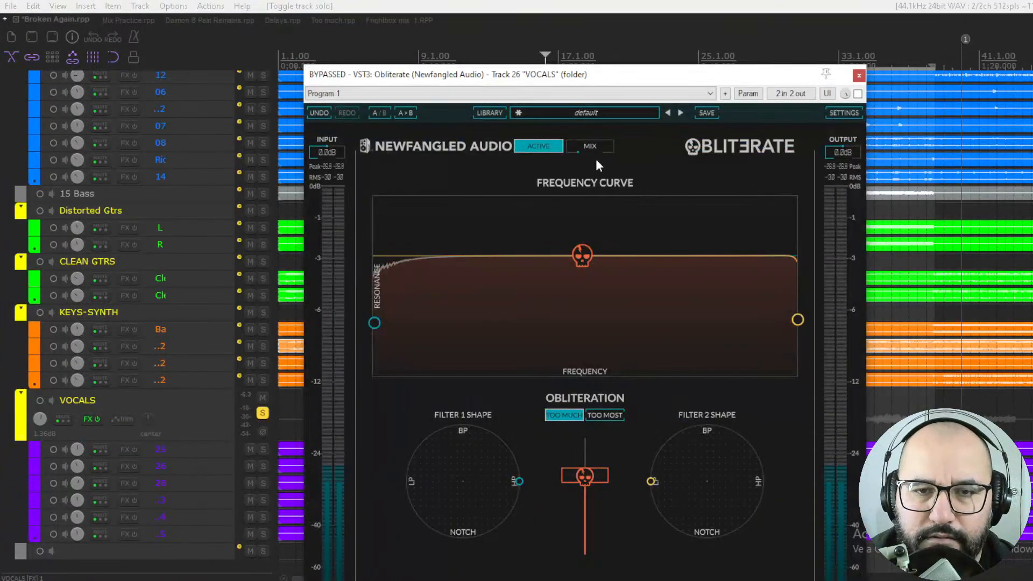
left_click_drag(596, 79, 562, 49)
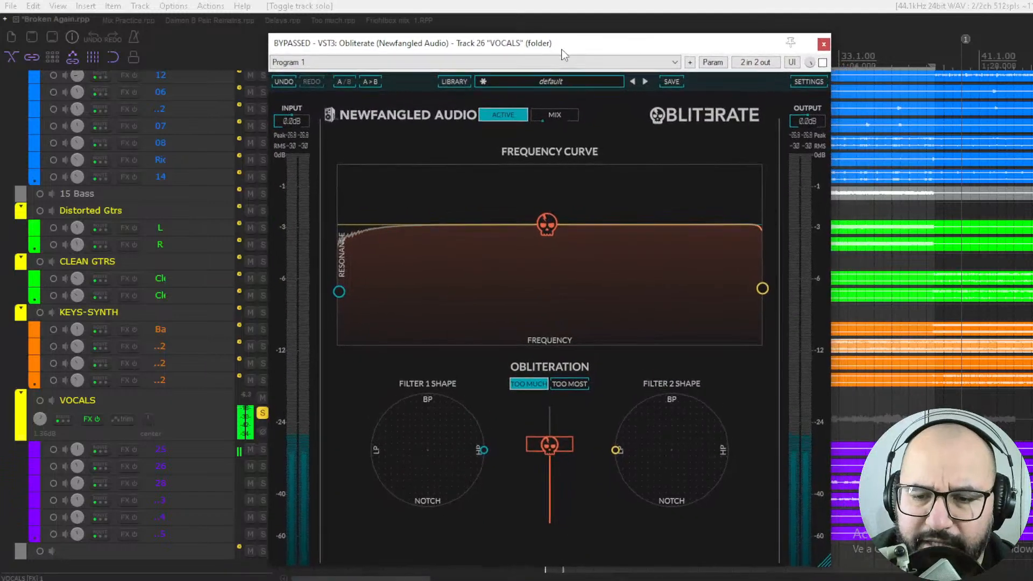
left_click_drag(825, 560, 790, 543)
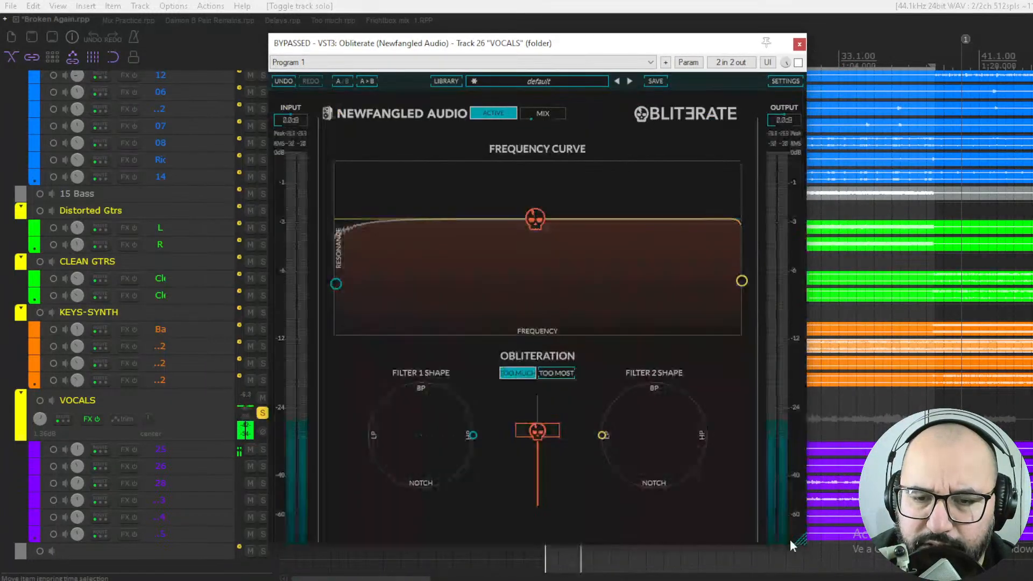
left_click_drag(565, 46, 575, 47)
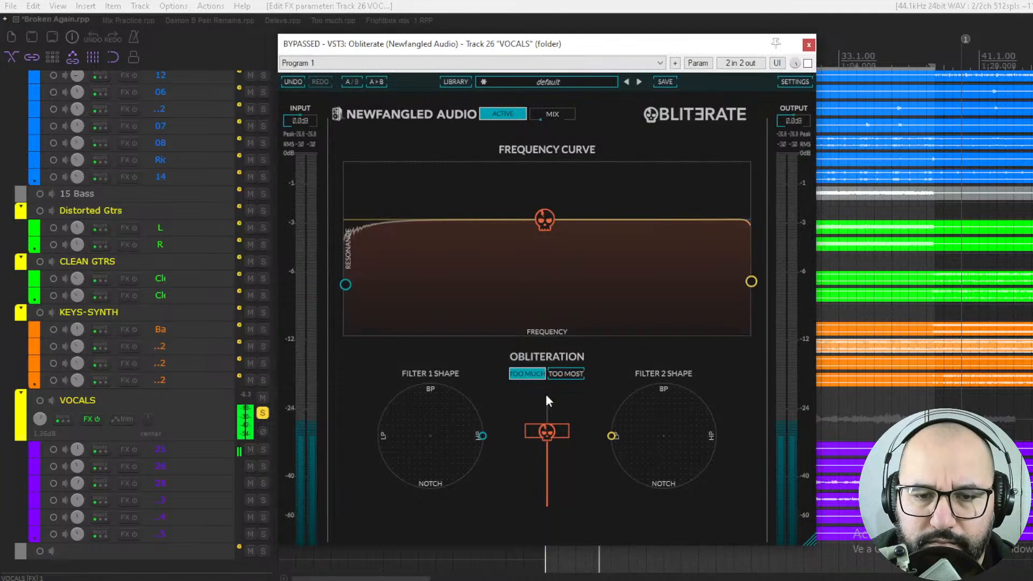
Enable Obliterate on the vocals, raising its Mix and setting the output to -1.7 dB
left_click(807, 63)
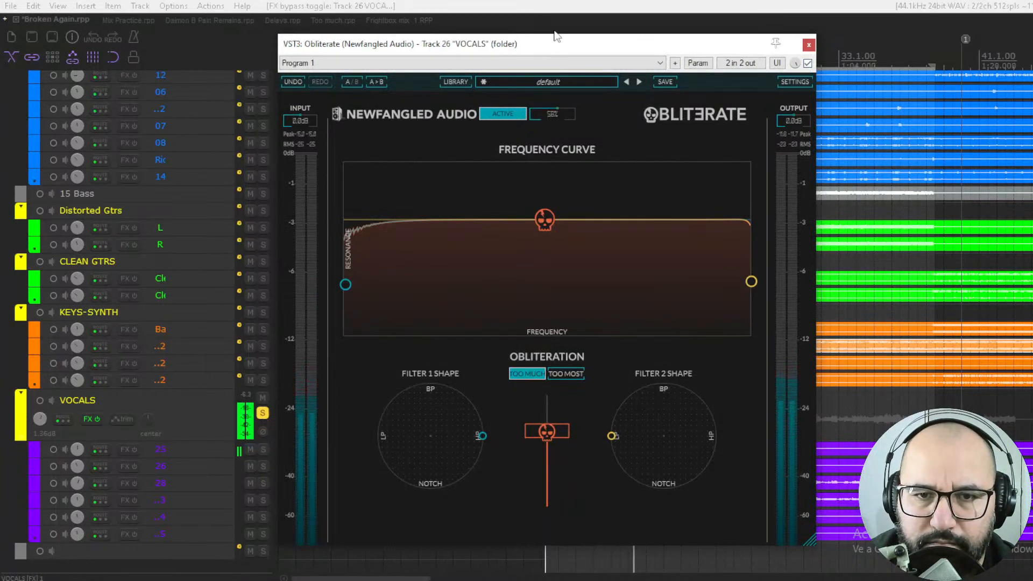
left_click_drag(554, 31, 559, 4)
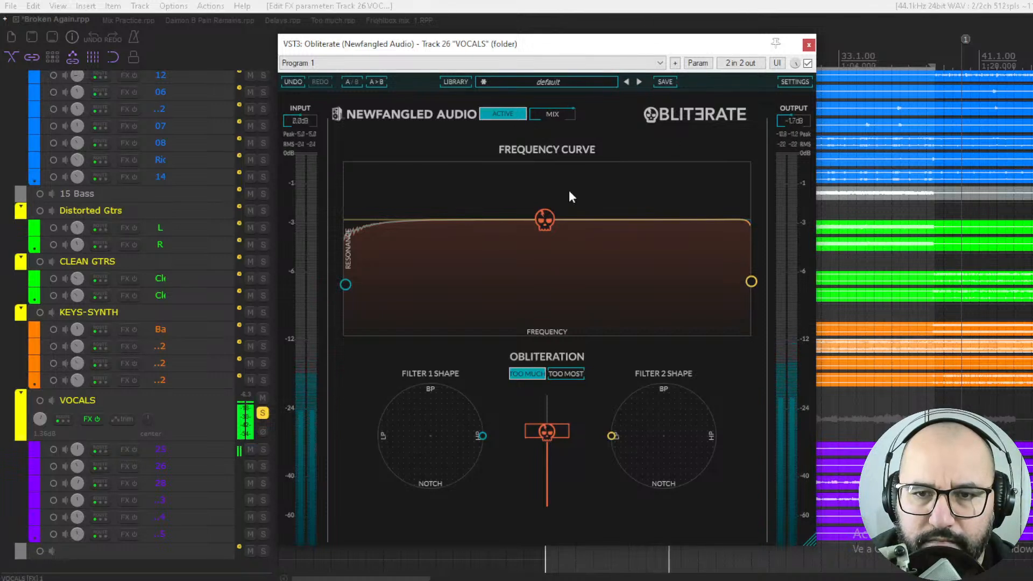
Move Filter 1's point to the low-mids, Filter 2's to the upper mids with more resonance, and the skull handle slightly down
left_click_drag(345, 284, 489, 280)
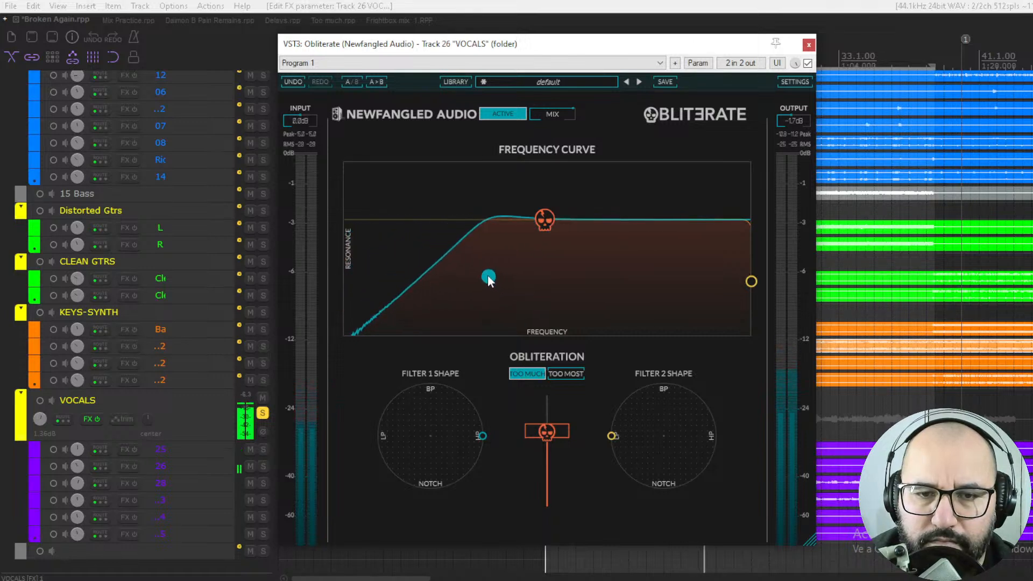
left_click_drag(545, 220, 541, 271)
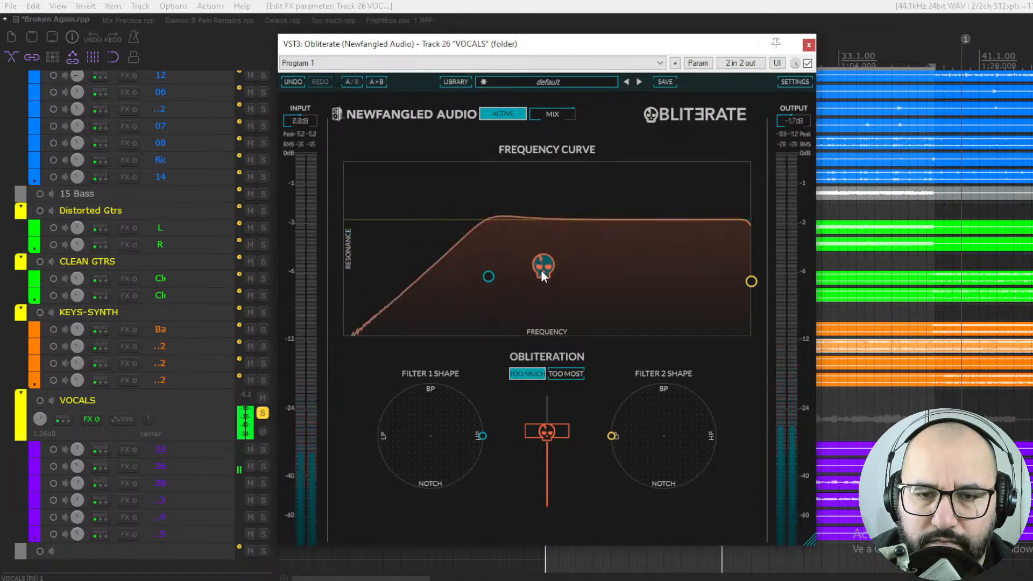
left_click_drag(751, 281, 633, 237)
mouse_move(543, 263)
left_mouse_down()
mouse_move(547, 309)
mouse_move(542, 218)
mouse_move(545, 243)
left_mouse_up()
Raise the vocals' Obliteration to about three quarters and move Filter 1's shape close to BP
mouse_move(541, 442)
left_mouse_down()
mouse_move(551, 405)
mouse_move(559, 421)
mouse_move(546, 425)
left_mouse_up()
left_click_drag(482, 436, 399, 433)
left_click_drag(373, 431, 400, 413)
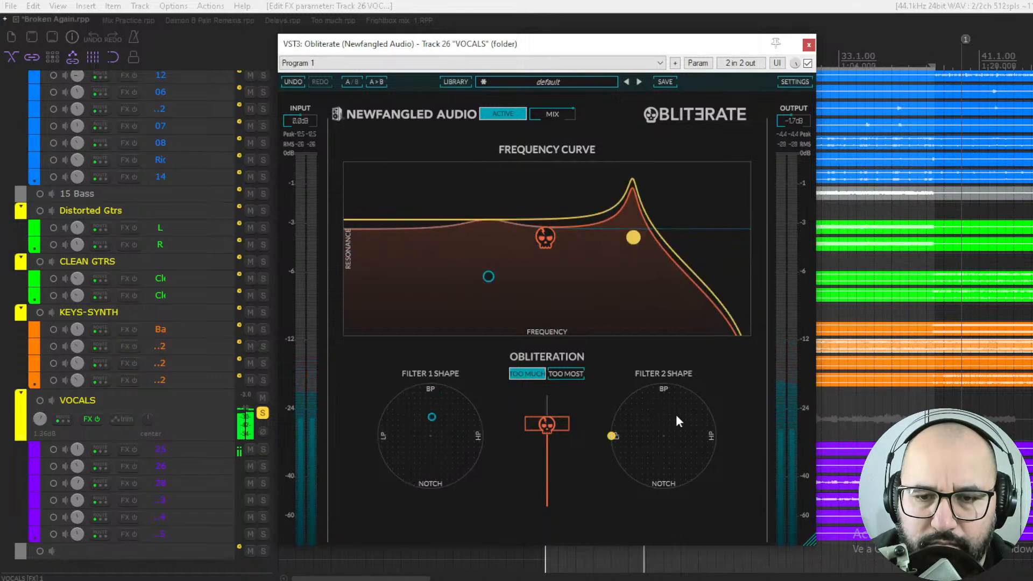
Move the vocals' Filter 2 shape to a point between BP and HP and lower Obliterate's Mix slightly
left_click_drag(675, 421, 717, 411)
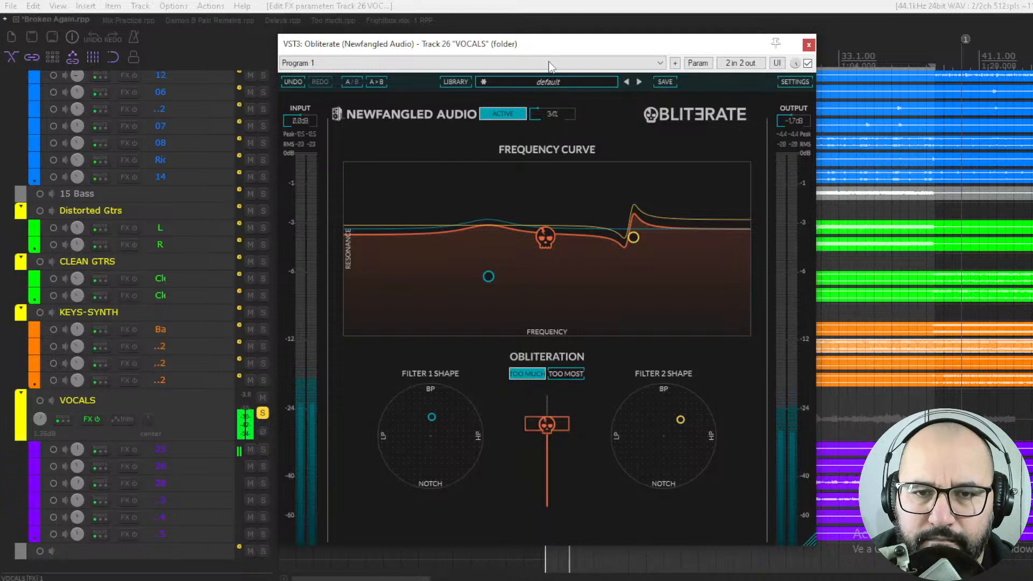
left_click_drag(537, 116, 538, 126)
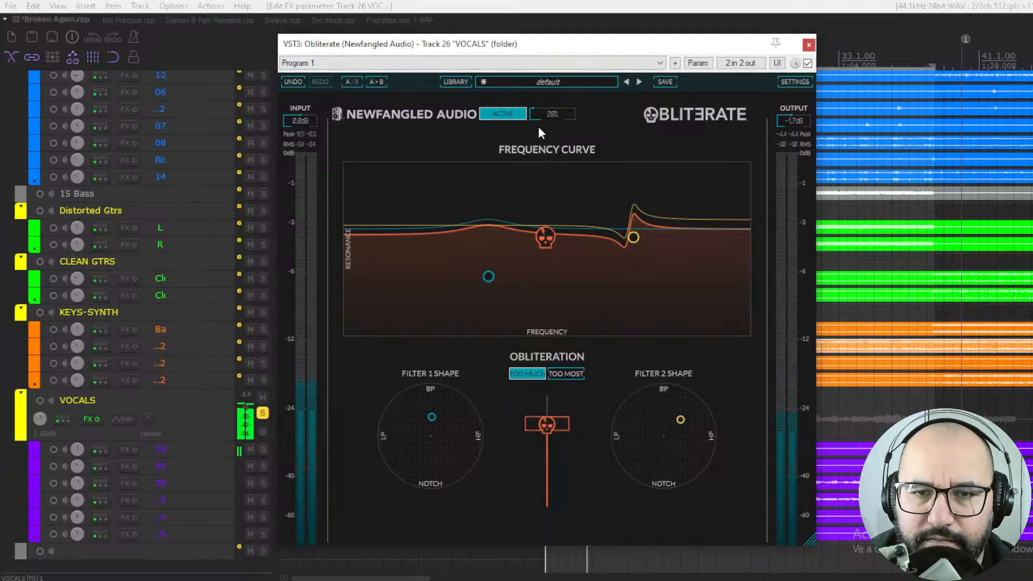
left_click(544, 79)
mouse_move(557, 117)
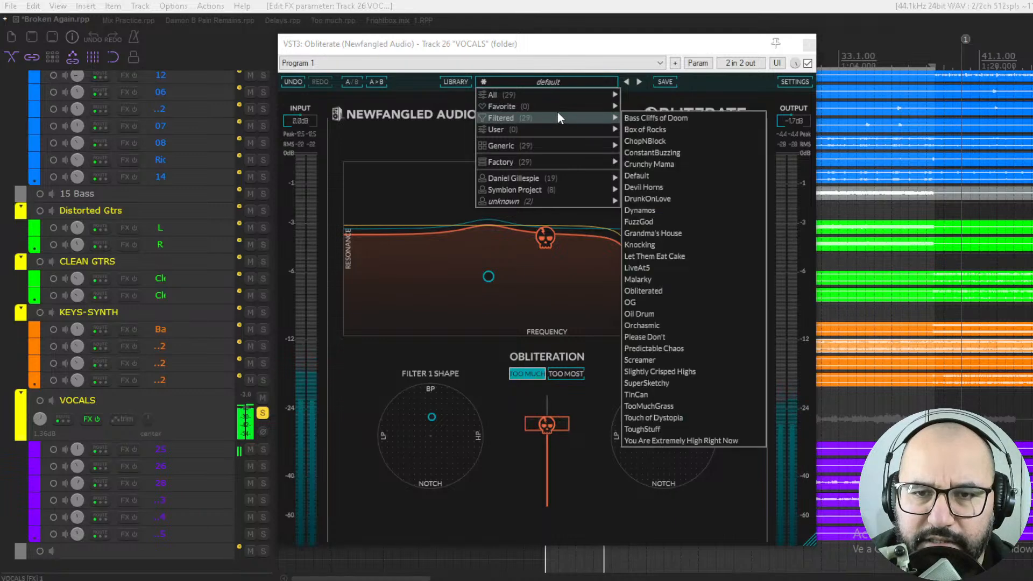
mouse_move(569, 147)
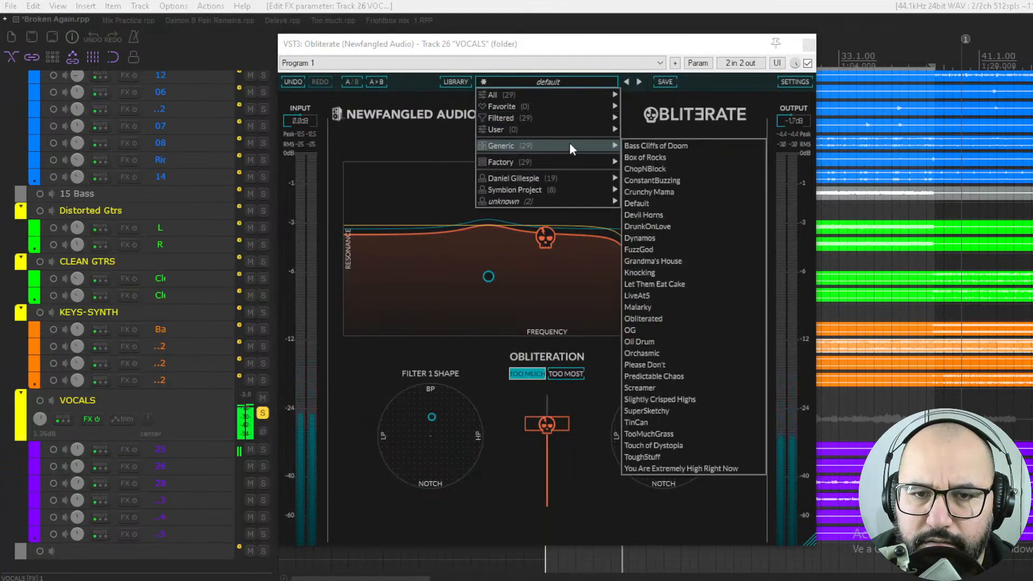
left_click(406, 173)
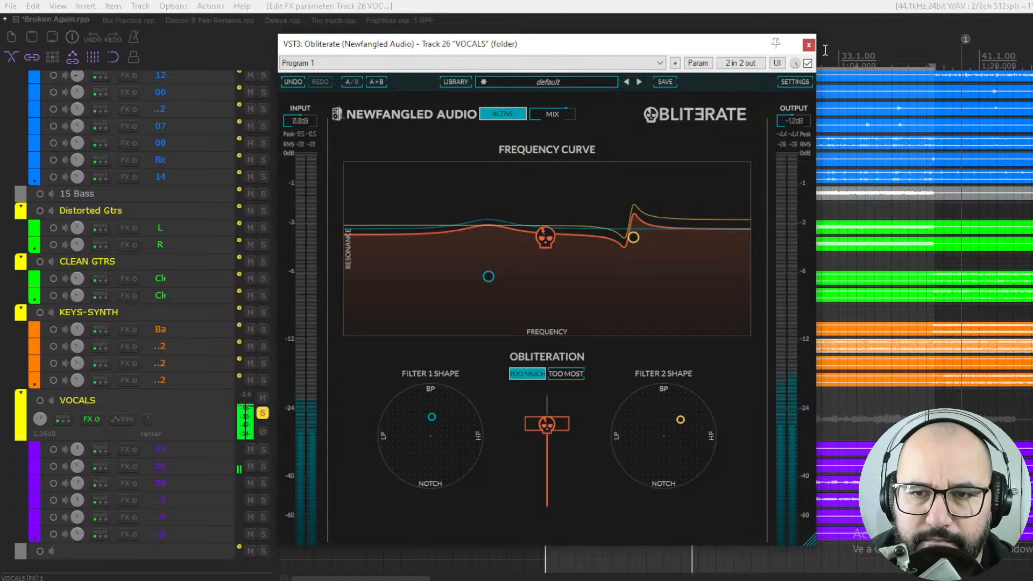
Compare the vocals with Obliterate bypassed and enabled, leaving the plug-in bypassed at the end
left_click(807, 63)
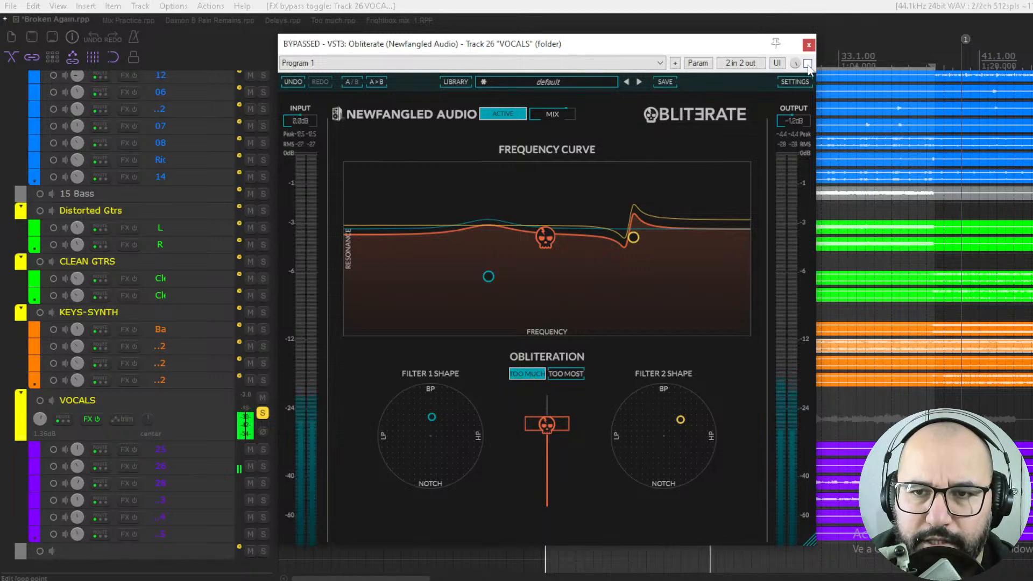
left_click(807, 63)
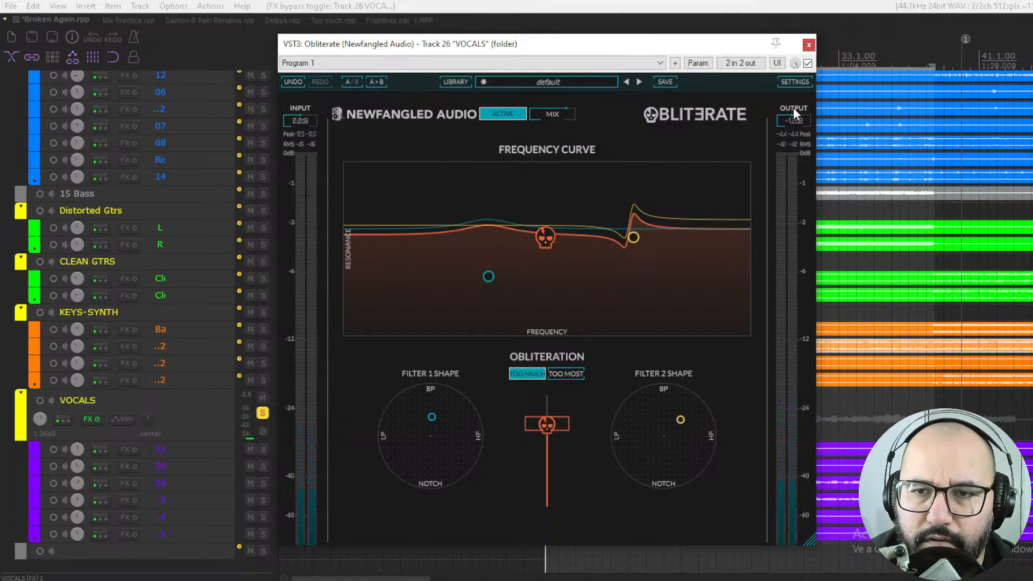
left_click(807, 63)
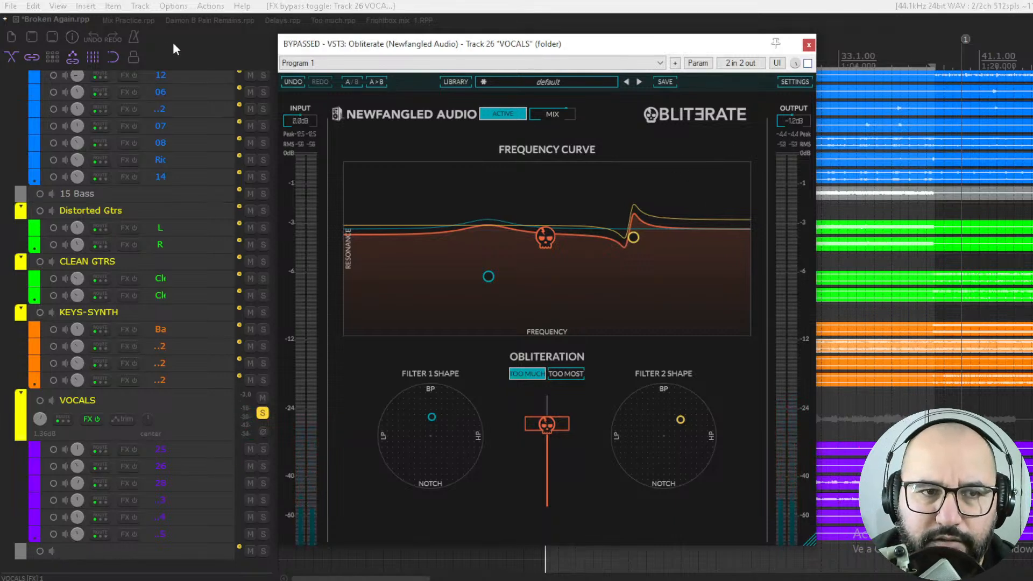
Switch to the Mix Practice project and set the Drum Bus's Squash to 2% tone, -100% depth and 50% wet
left_click(125, 20)
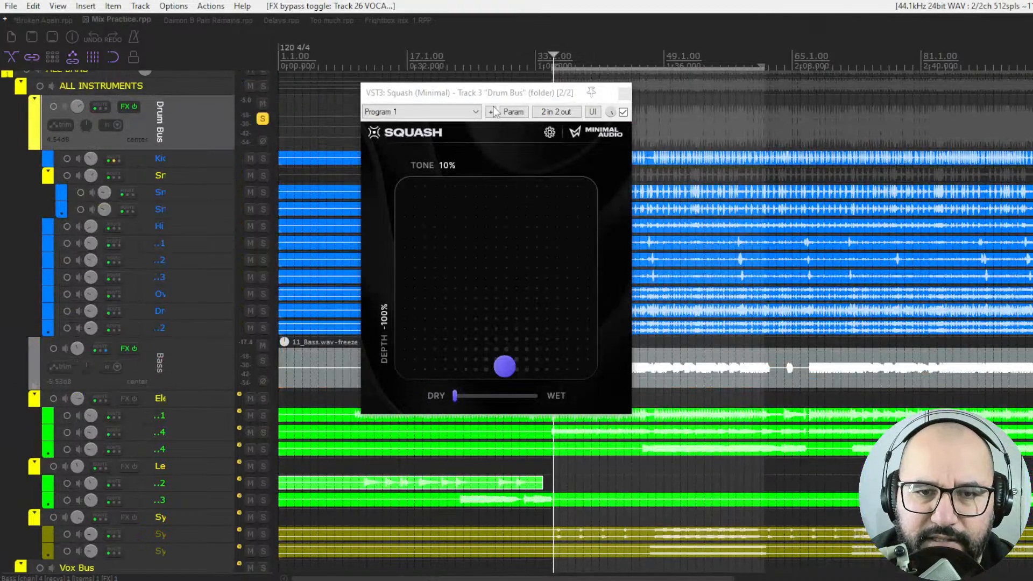
left_click(500, 99)
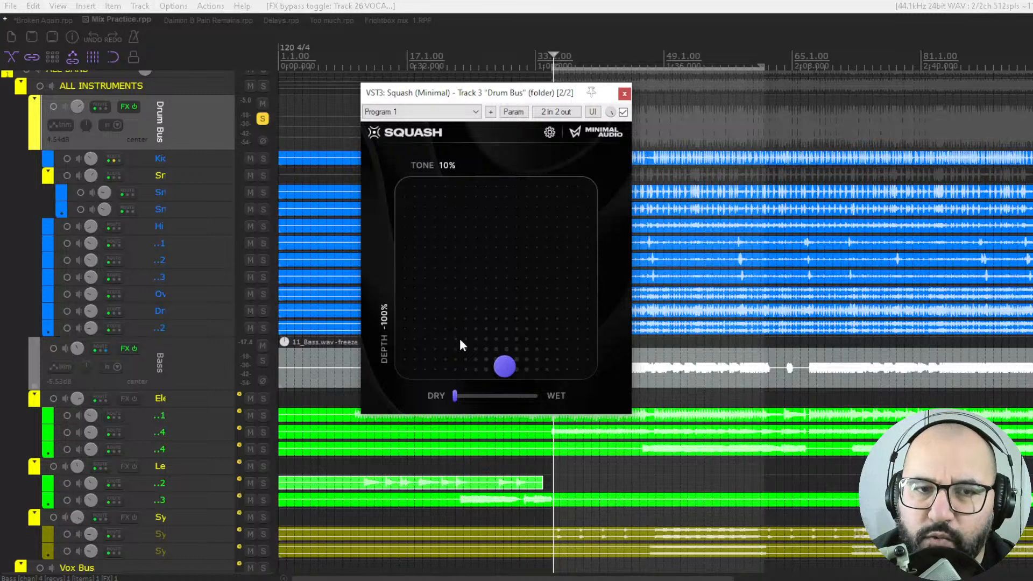
left_click_drag(501, 363, 496, 388)
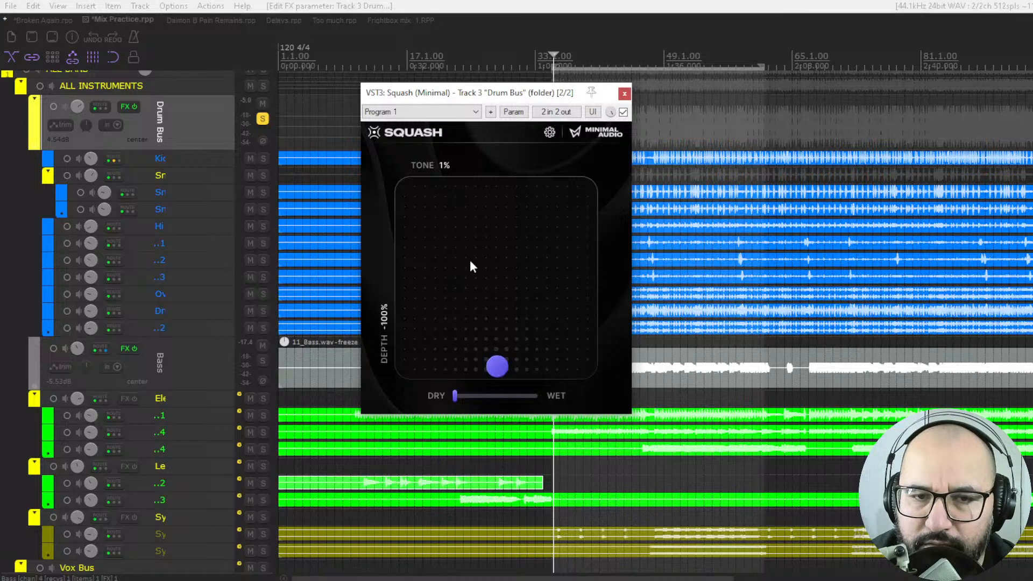
left_click_drag(453, 394, 418, 396)
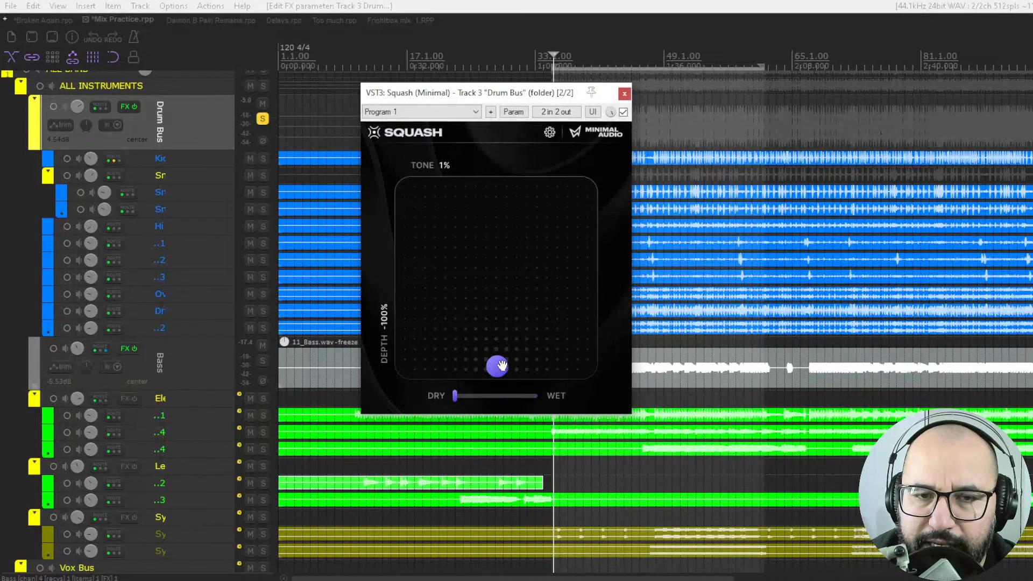
left_click_drag(498, 367, 495, 389)
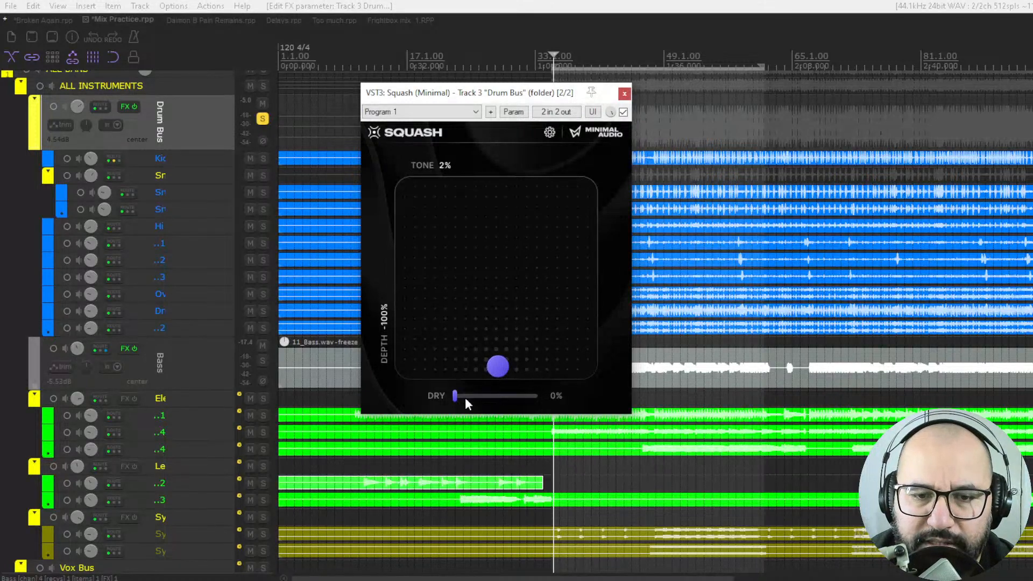
left_click_drag(454, 397, 511, 409)
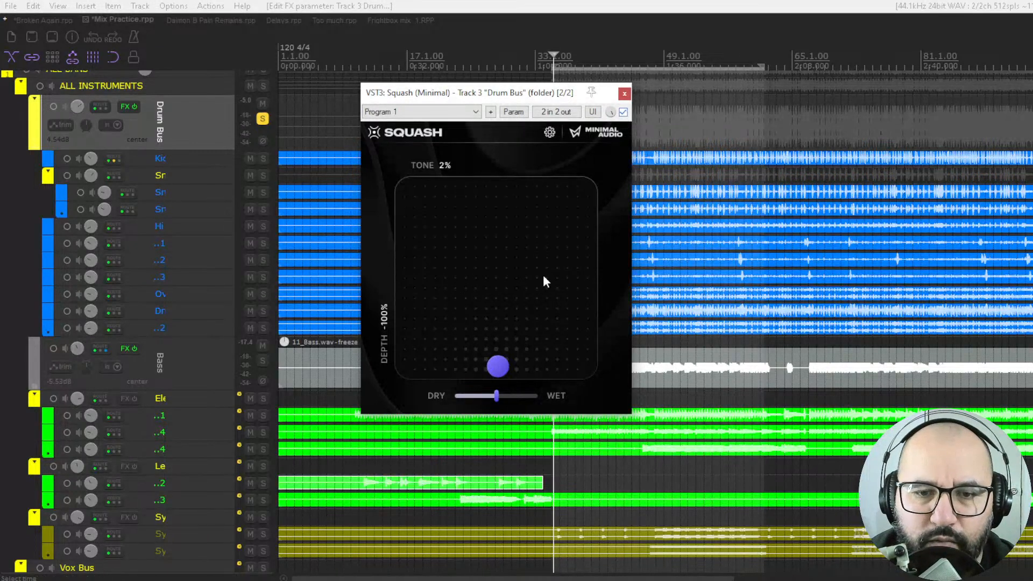
Play the drums with Squash bypassed and re-enable it to hear its effect on the Drum Bus
left_click(622, 113)
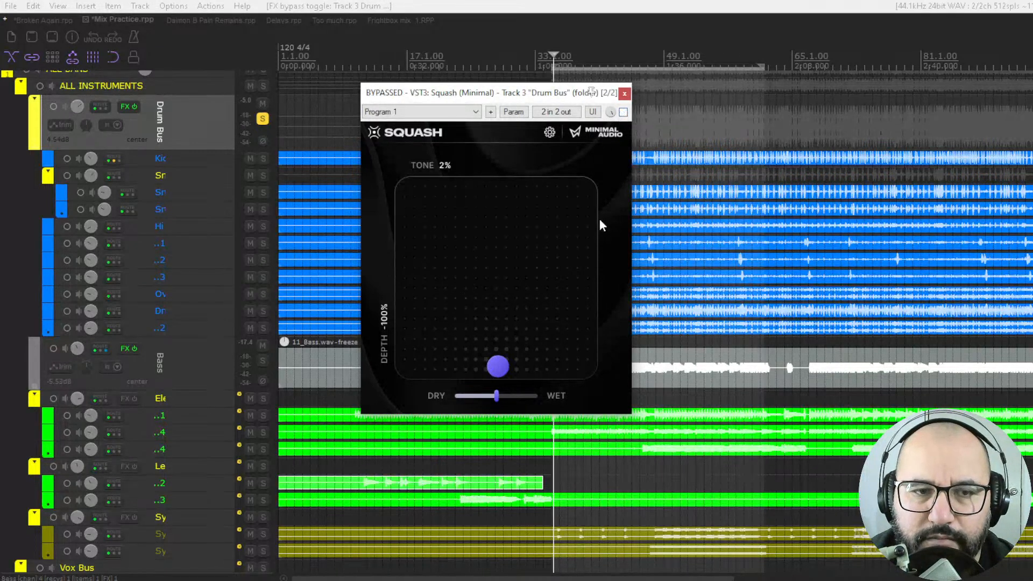
key("space")
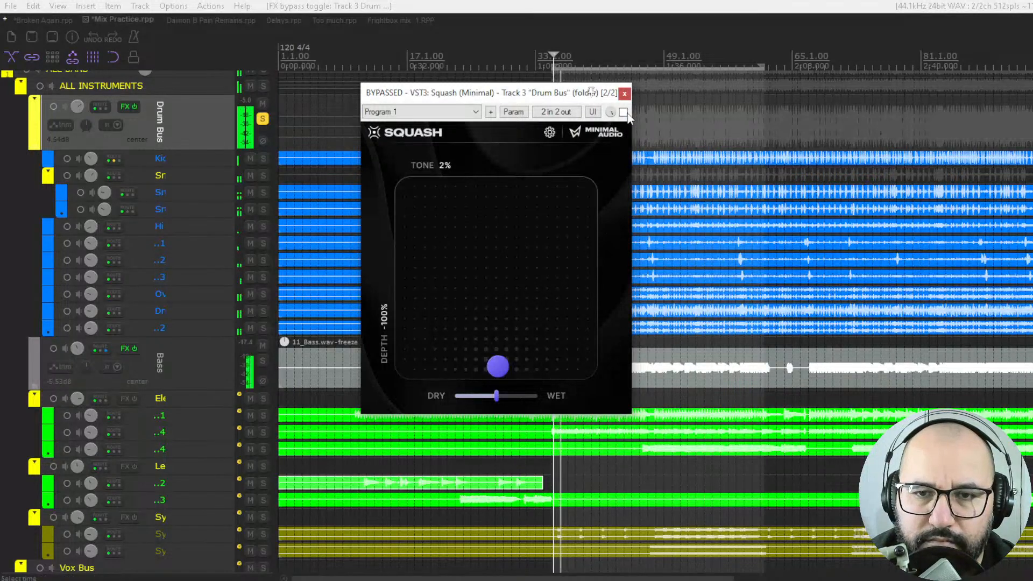
left_click(624, 113)
Set Squash to 24% tone and 100% depth on the drums, bringing the wet mix down to nearly dry
left_click_drag(497, 365, 513, 235)
mouse_move(495, 401)
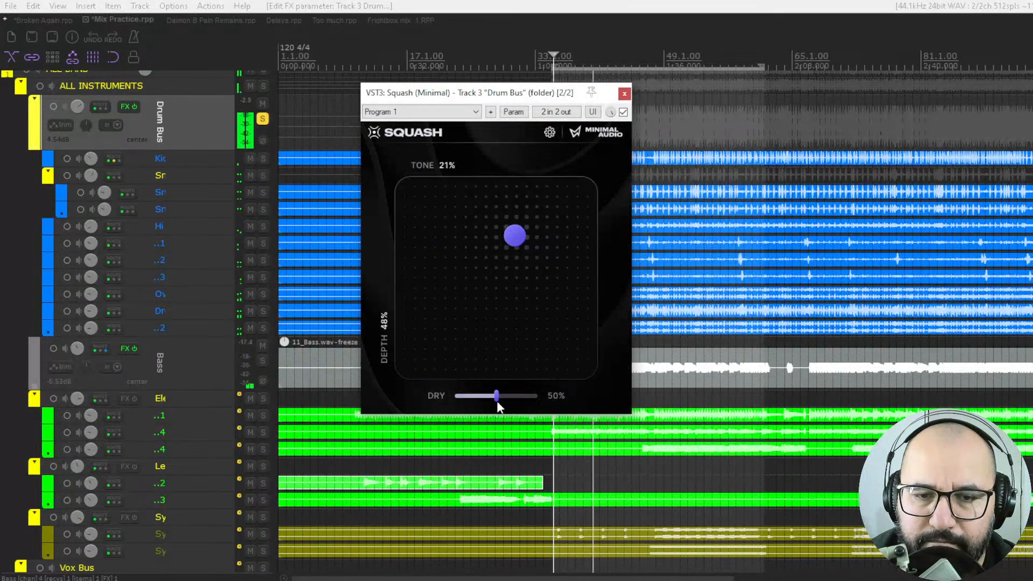
mouse_move(495, 401)
left_mouse_down()
mouse_move(411, 397)
mouse_move(478, 399)
left_mouse_up()
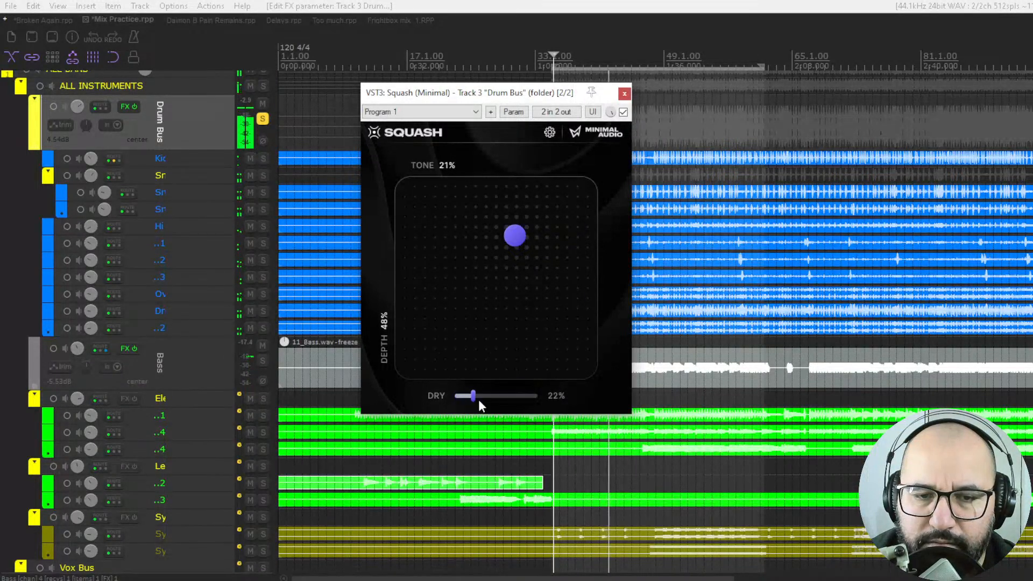
left_click_drag(514, 236, 517, 189)
left_click_drag(475, 401, 453, 397)
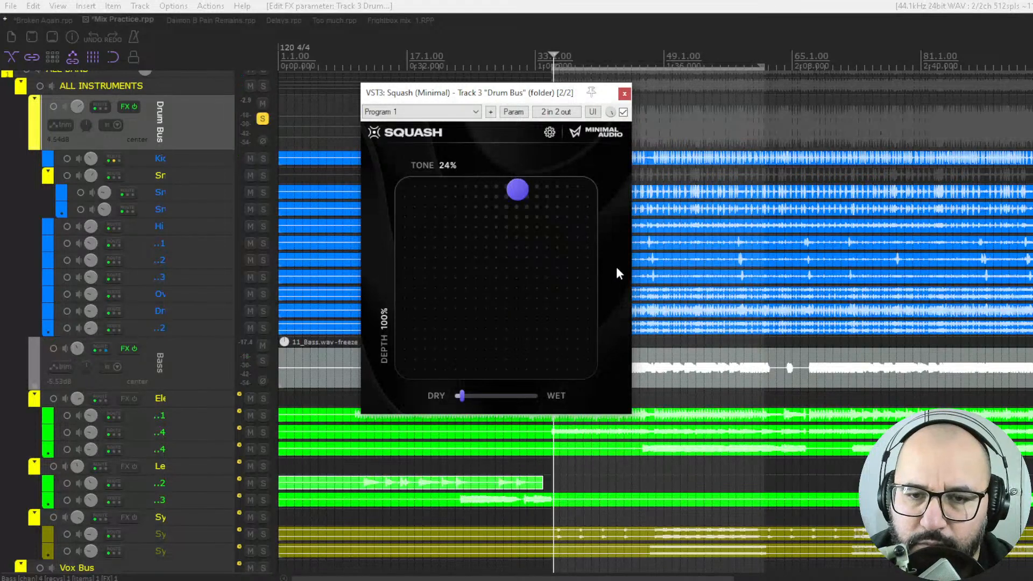
Restart playback and toggle Squash's bypass to compare the drums with and without the new setting
key("space")
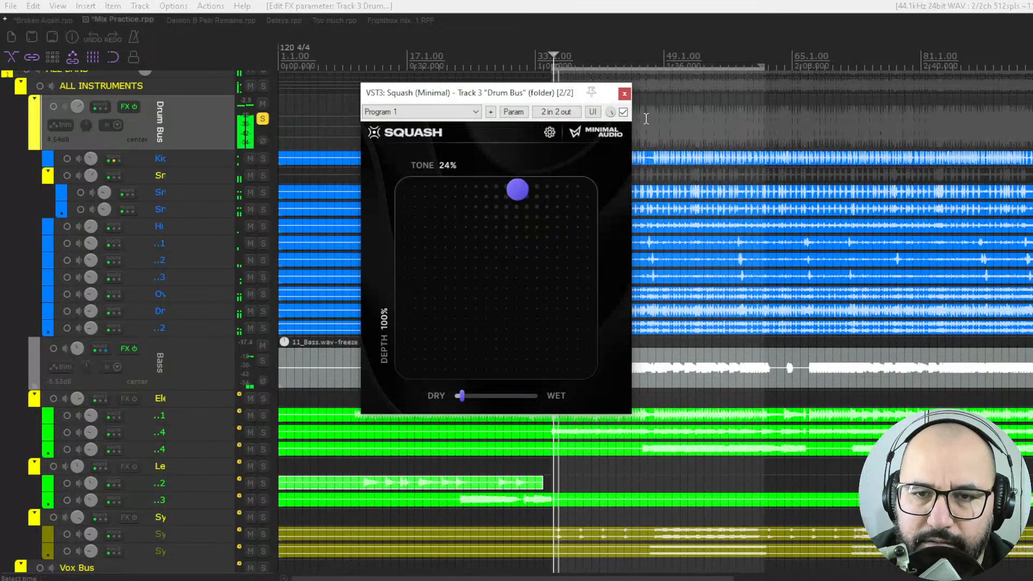
left_click(622, 112)
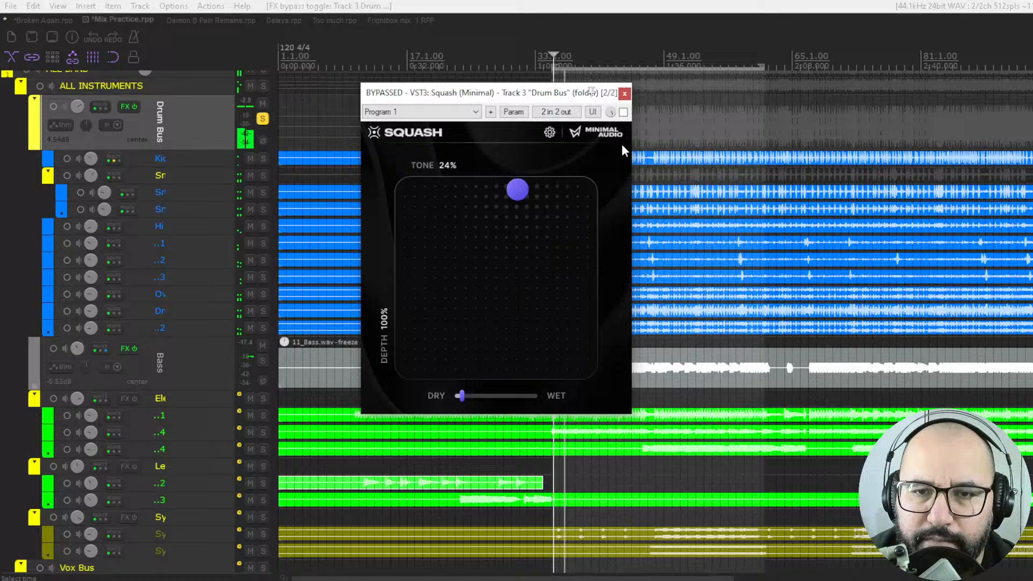
left_click(623, 112)
Adjust Squash to 8% tone, 97% depth and about 12% wet, checking the drums against bypass
mouse_move(517, 193)
left_mouse_down()
mouse_move(393, 192)
mouse_move(390, 264)
mouse_move(376, 267)
mouse_move(583, 269)
mouse_move(608, 261)
mouse_move(635, 189)
mouse_move(641, 232)
mouse_move(619, 371)
mouse_move(537, 352)
mouse_move(504, 276)
mouse_move(502, 195)
left_mouse_up()
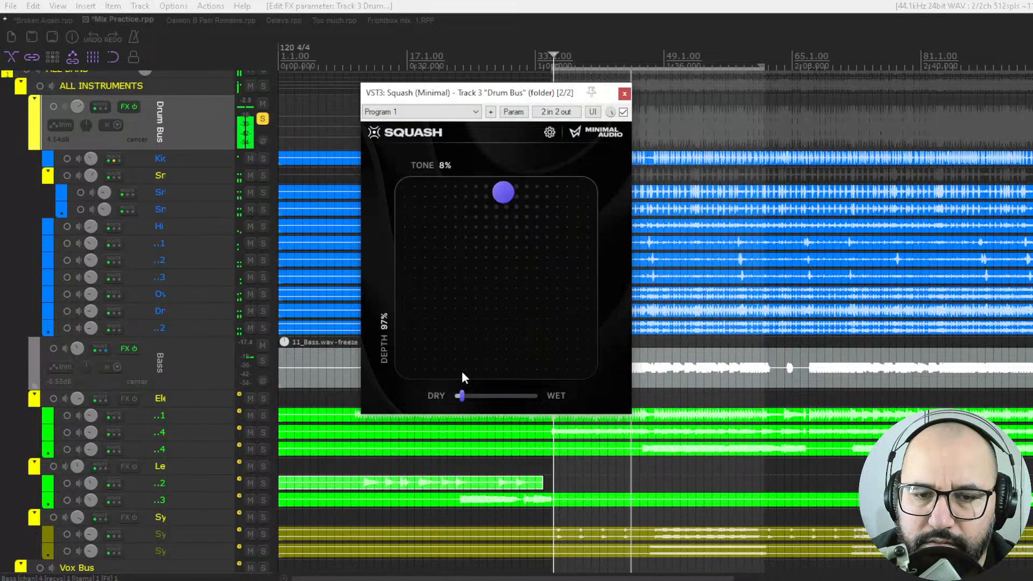
mouse_move(462, 395)
left_mouse_down()
mouse_move(474, 399)
mouse_move(465, 399)
left_mouse_up()
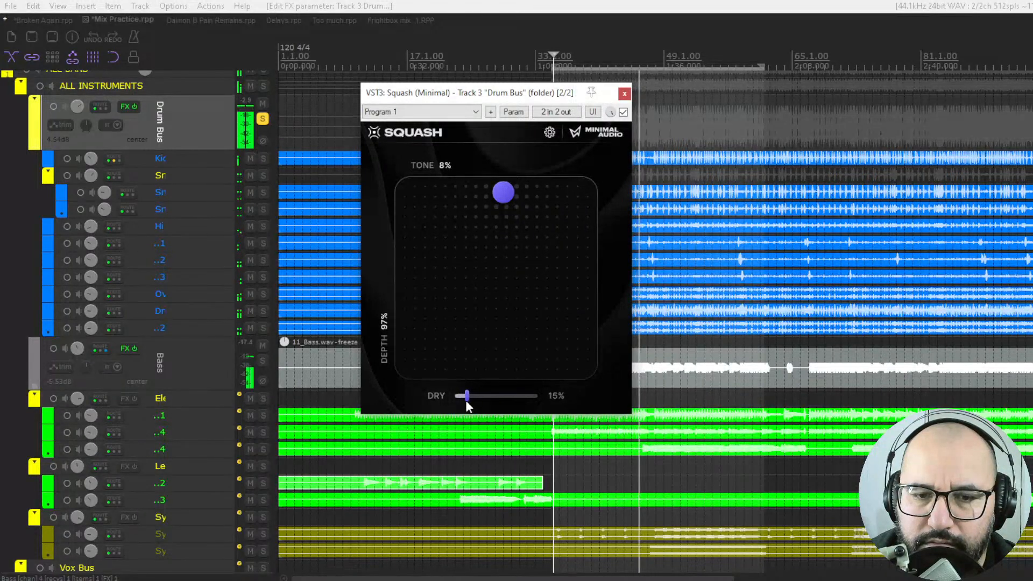
left_click(623, 112)
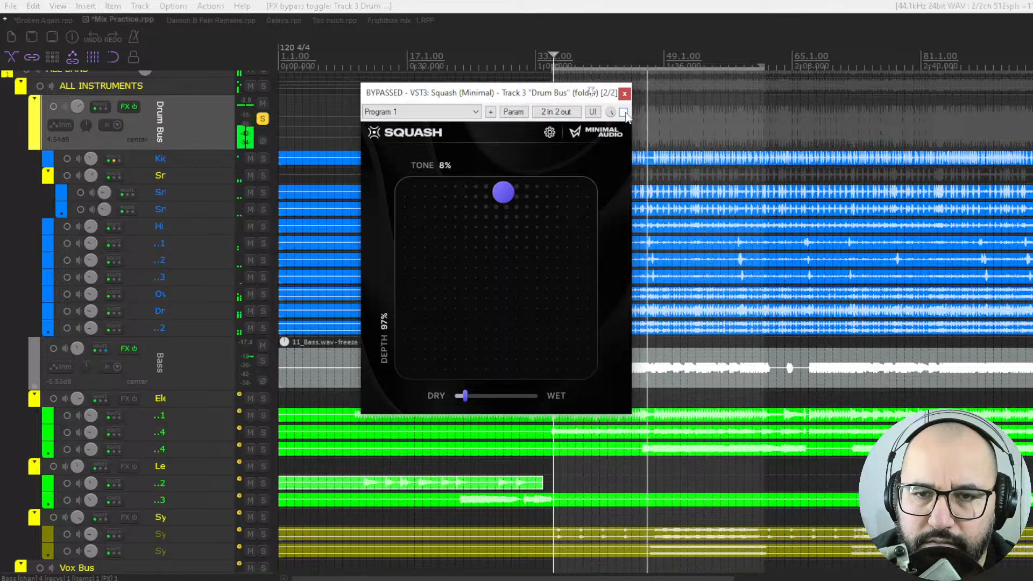
left_click(623, 111)
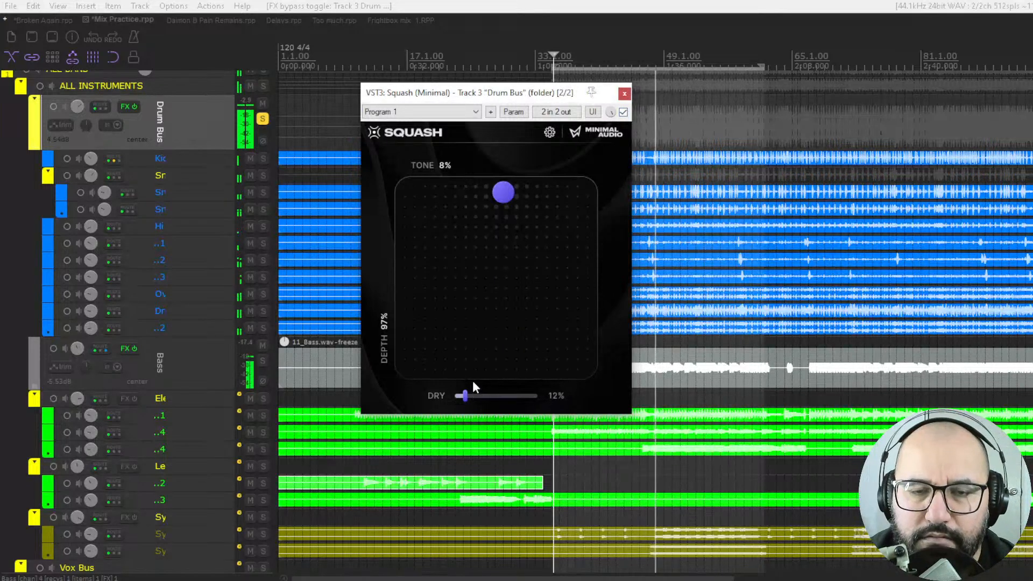
mouse_move(465, 394)
left_mouse_down()
mouse_move(573, 396)
mouse_move(464, 399)
left_mouse_up()
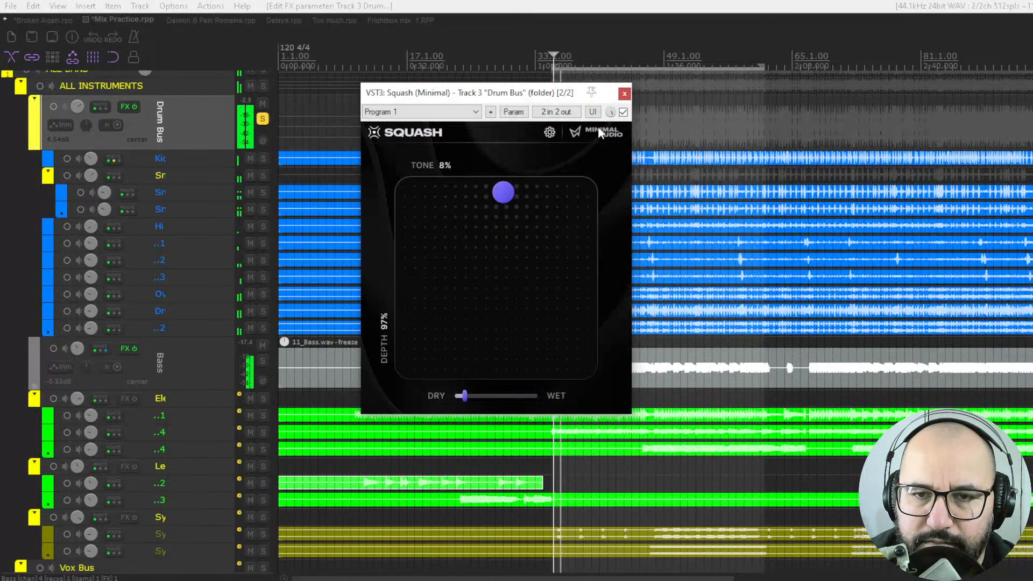
left_click(623, 112)
left_click(623, 111)
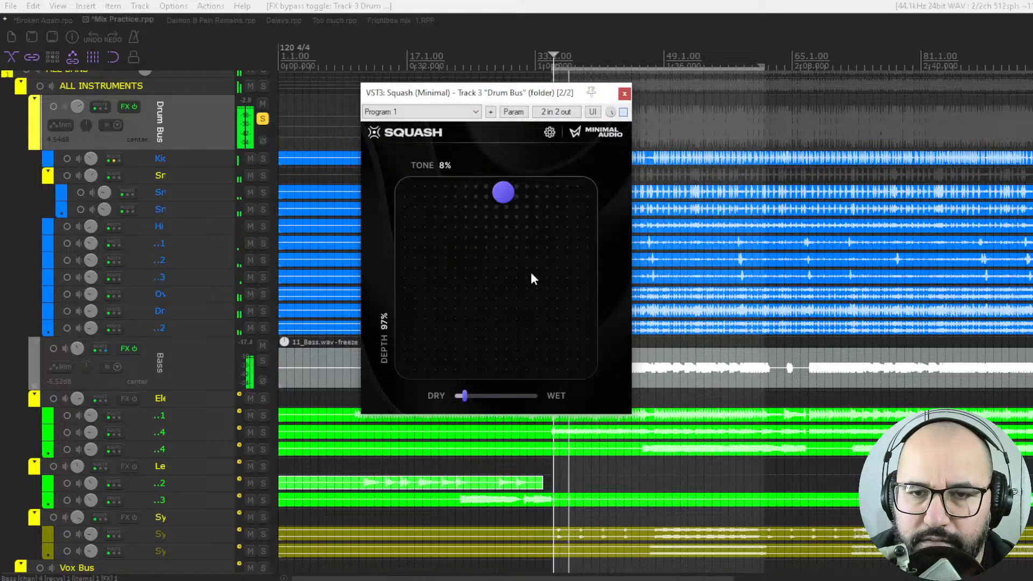
Reduce Squash's depth to 63% with 12% tone and raise the wet mix slightly, comparing the result against bypass
left_click(507, 206)
left_click_drag(499, 212, 501, 228)
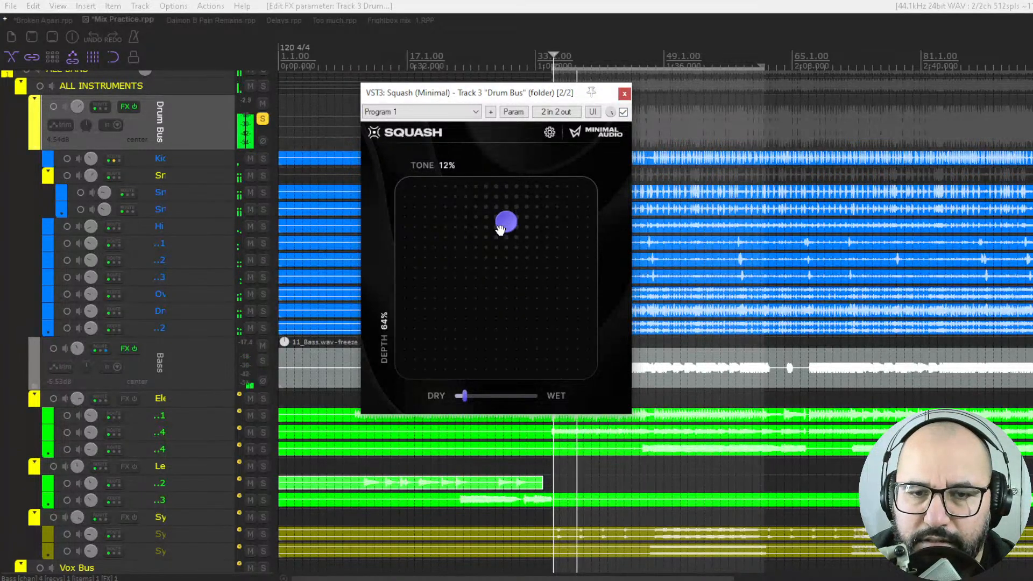
left_click_drag(460, 391, 472, 396)
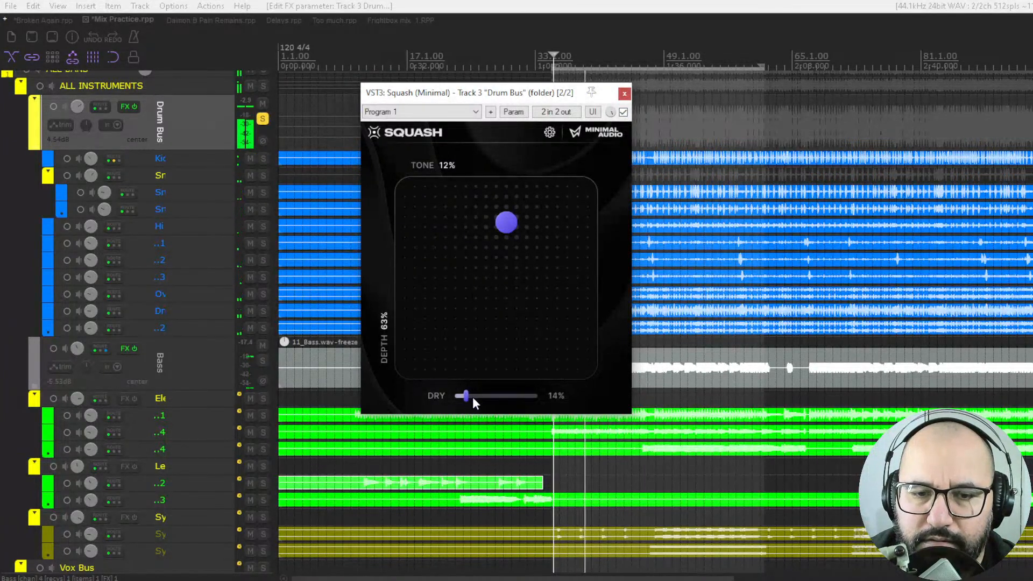
left_click(623, 112)
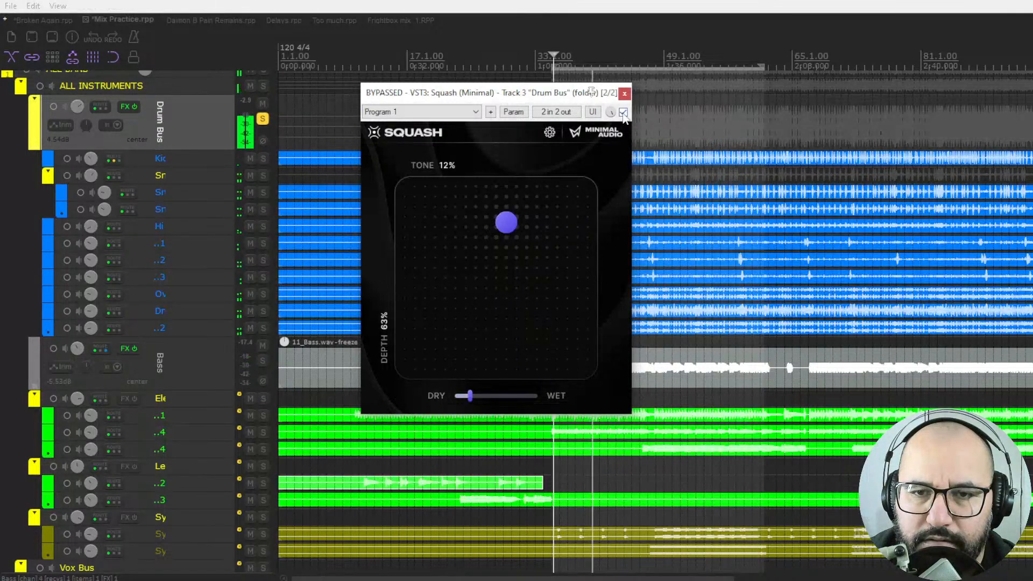
left_click(623, 112)
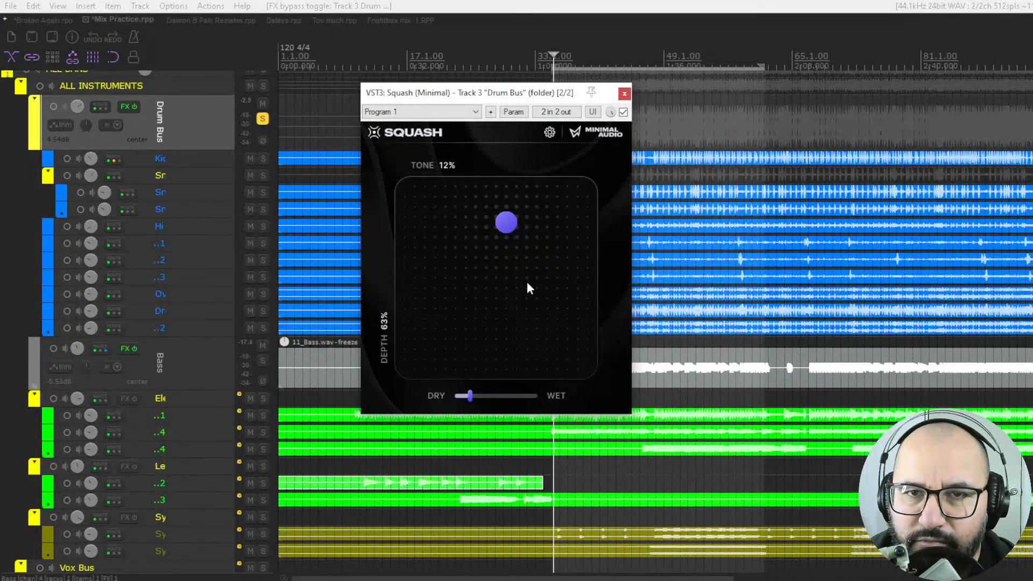
Raise Squash's depth to 74% during playback and leave the plug-in bypassed on the Drum Bus
key("space")
left_click_drag(505, 222, 507, 213)
key("space")
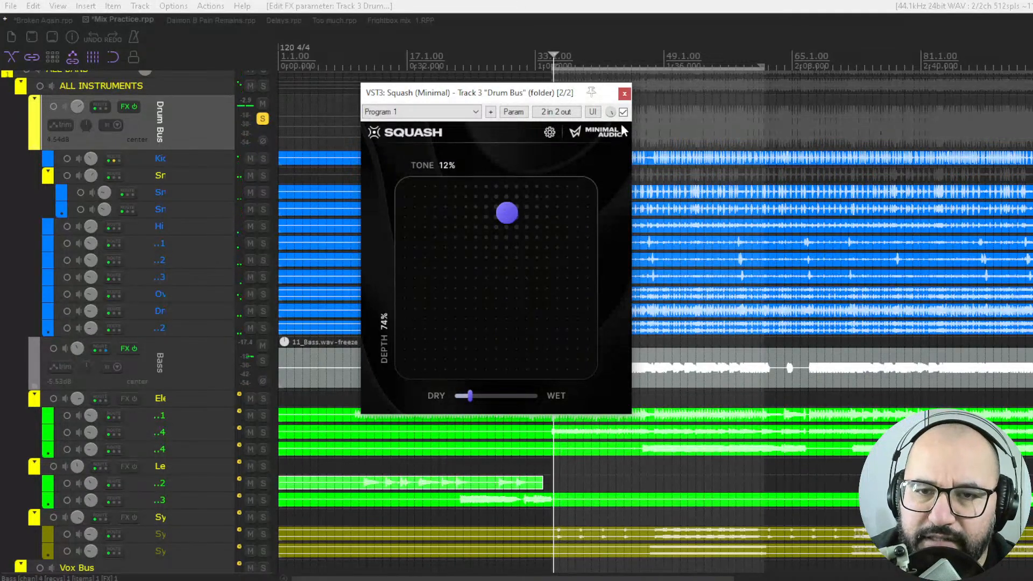
left_click(623, 112)
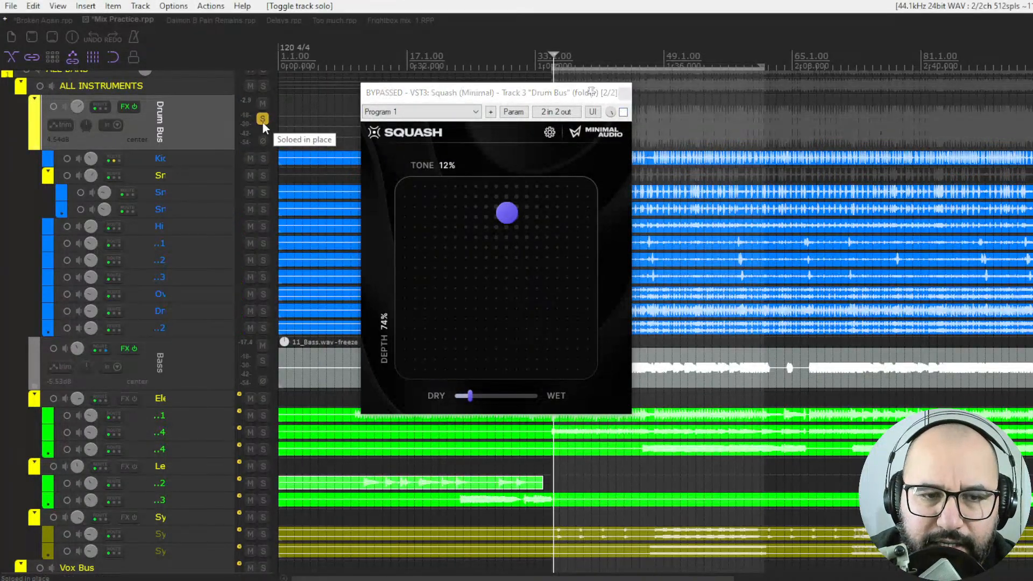
Close the Drum Bus Squash, solo the Bass track and open its Squash plug-in
left_click(624, 93)
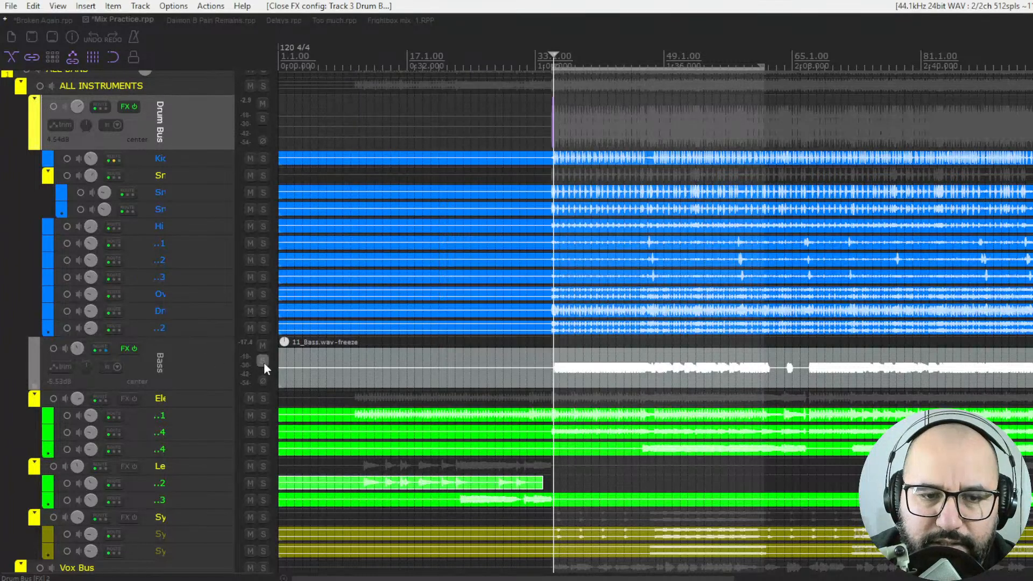
left_click(262, 361)
right_click(120, 353)
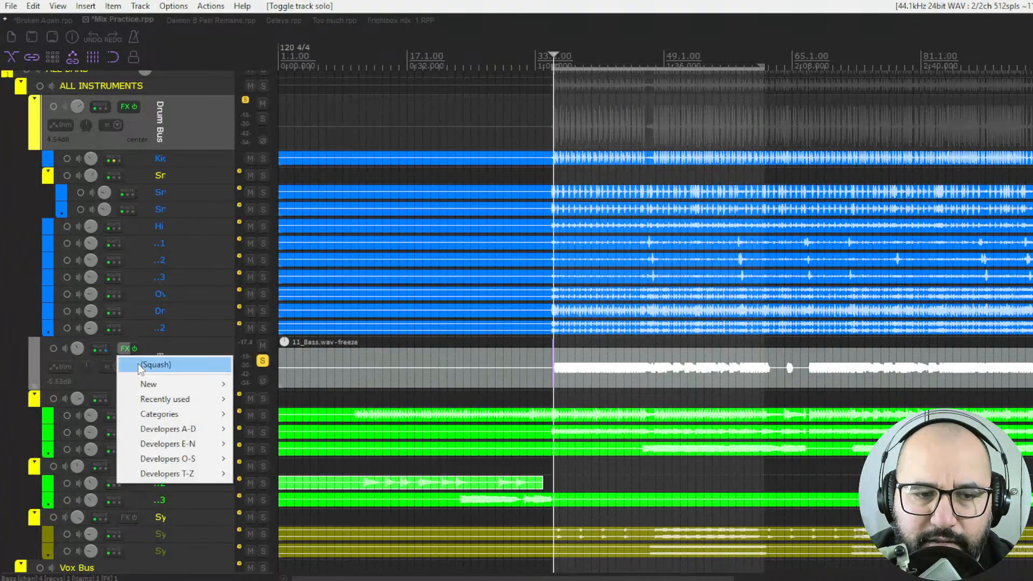
left_click(141, 366)
left_click_drag(197, 63, 595, 102)
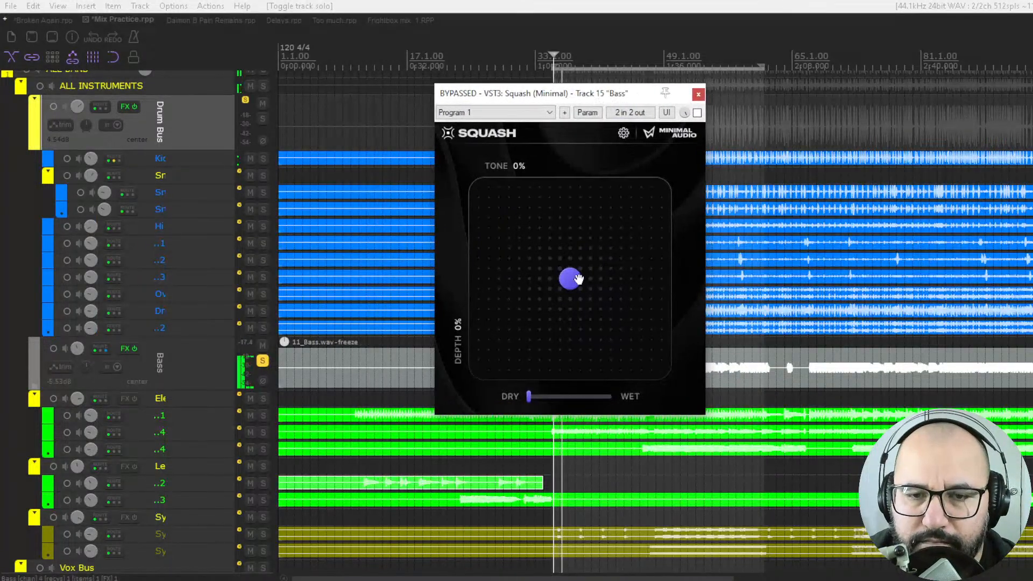
Enable Squash on the bass and try depths of -79% and 28%, raising the wet mix past 30%
left_click_drag(574, 279, 568, 356)
left_click(697, 113)
left_click_drag(528, 395, 559, 401)
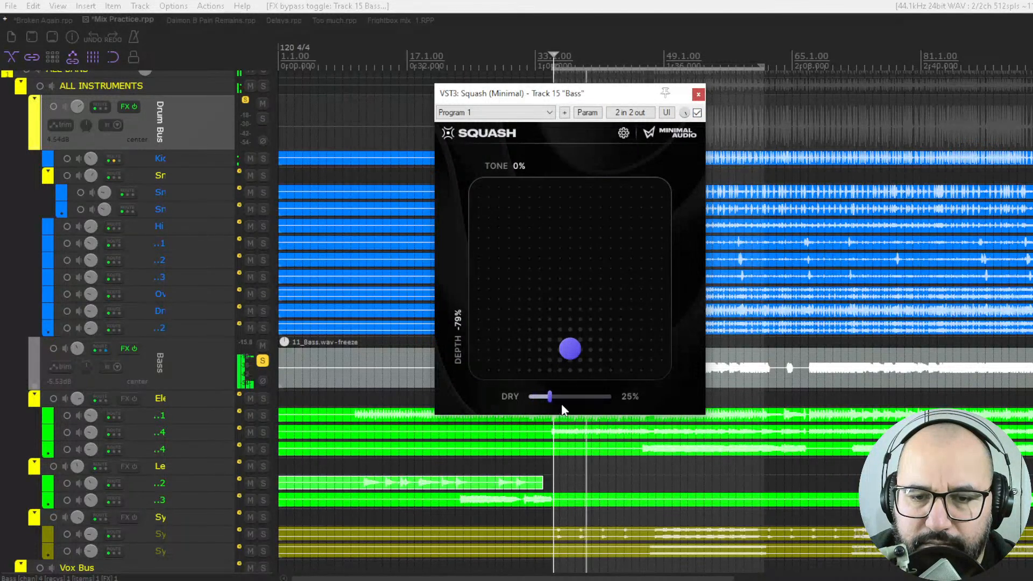
left_click_drag(565, 330, 569, 253)
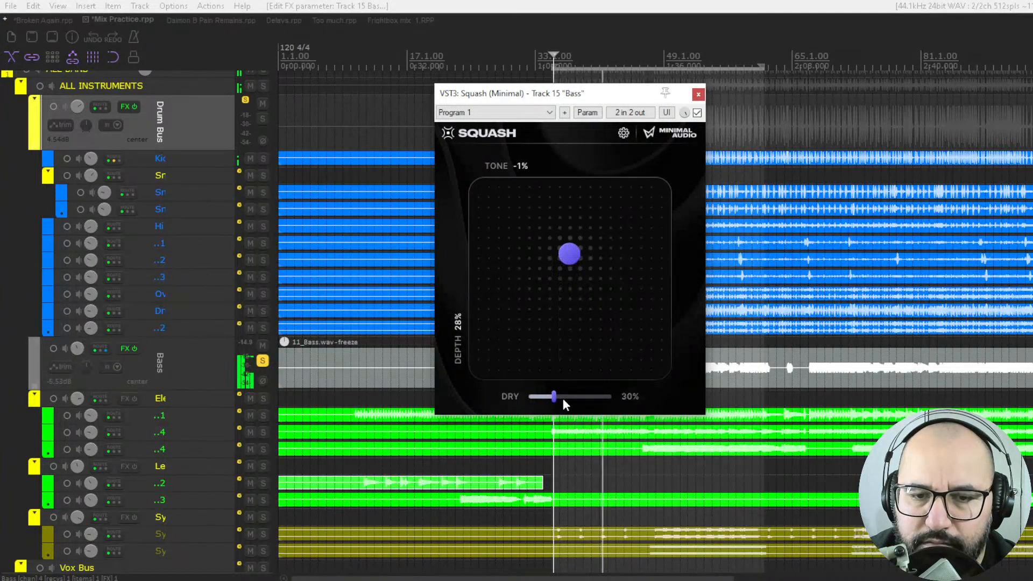
left_click_drag(562, 398, 566, 398)
Set the bass Squash to -80% tone and 57% depth, comparing the sound against bypass
left_click_drag(570, 253, 515, 222)
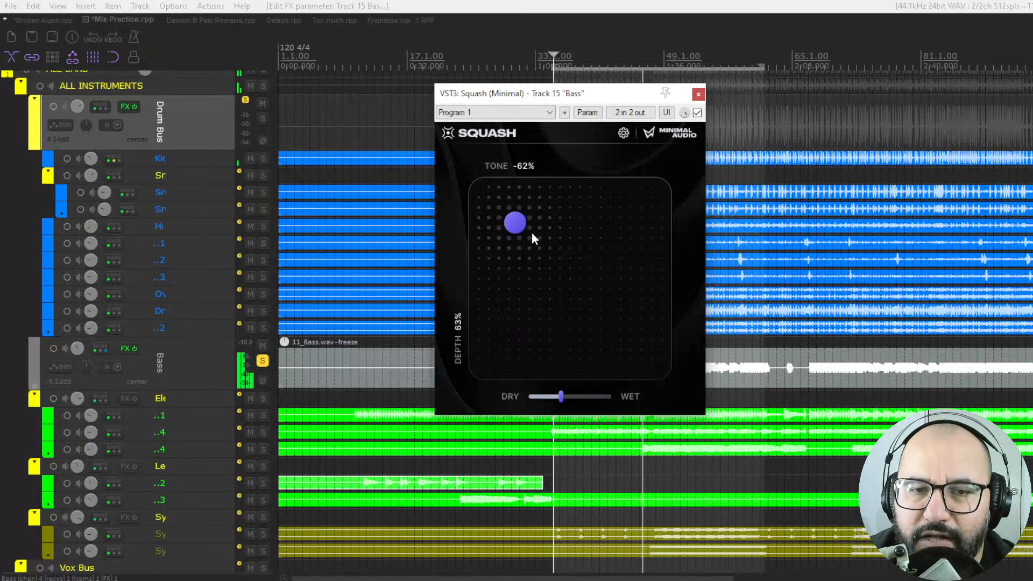
mouse_move(517, 231)
left_mouse_down()
mouse_move(491, 205)
mouse_move(512, 242)
mouse_move(498, 227)
left_mouse_up()
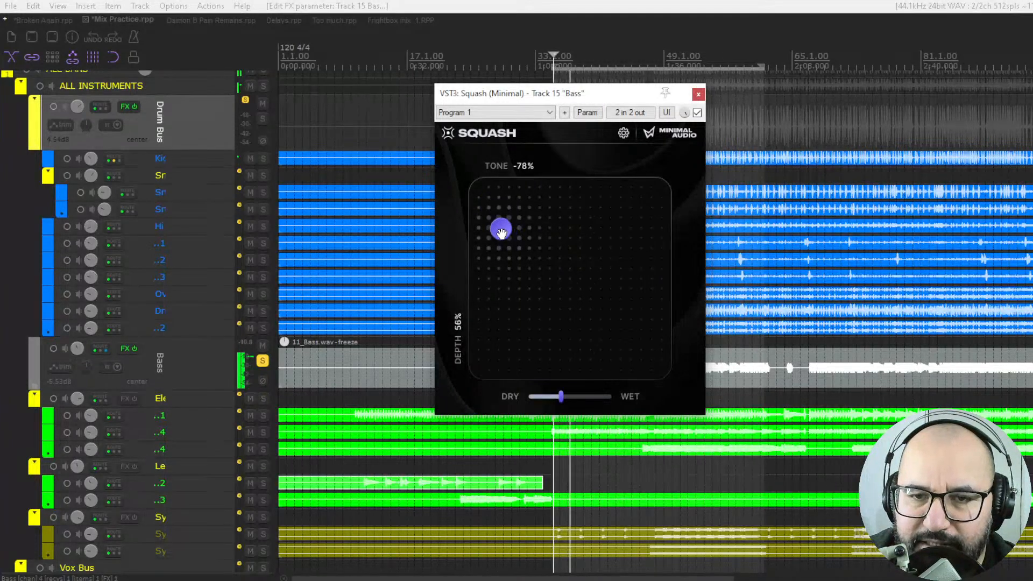
left_click(697, 112)
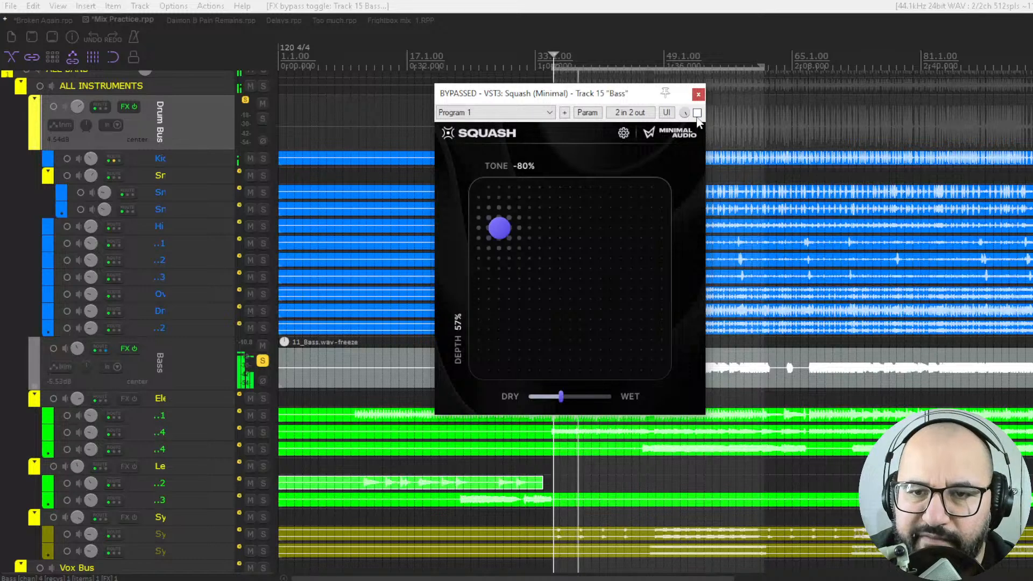
left_click(697, 112)
Sweep Squash's tone from -49% up to 100% and back to -80%, ending with 56% depth
left_click_drag(499, 228, 530, 238)
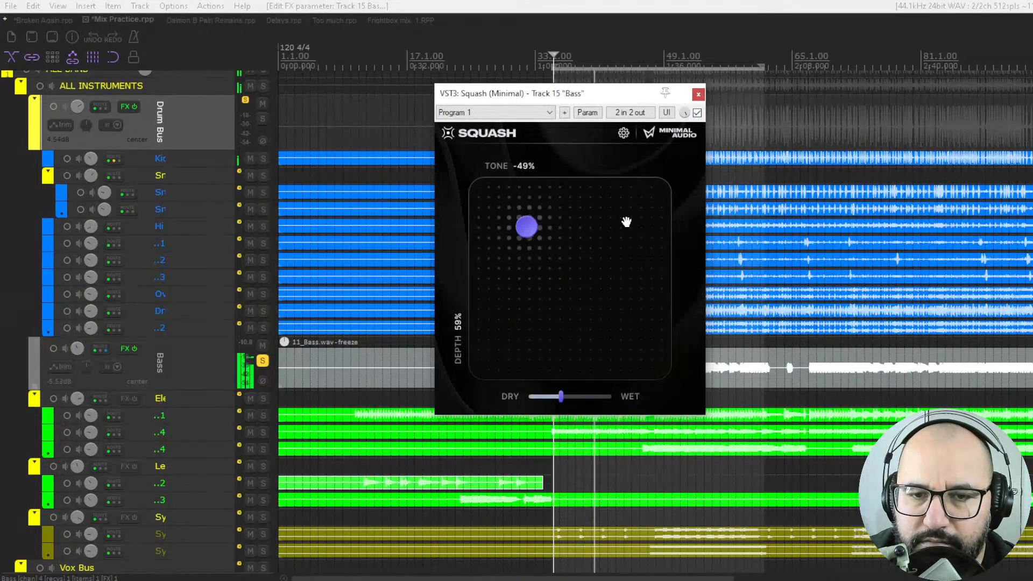
left_click_drag(622, 221, 665, 228)
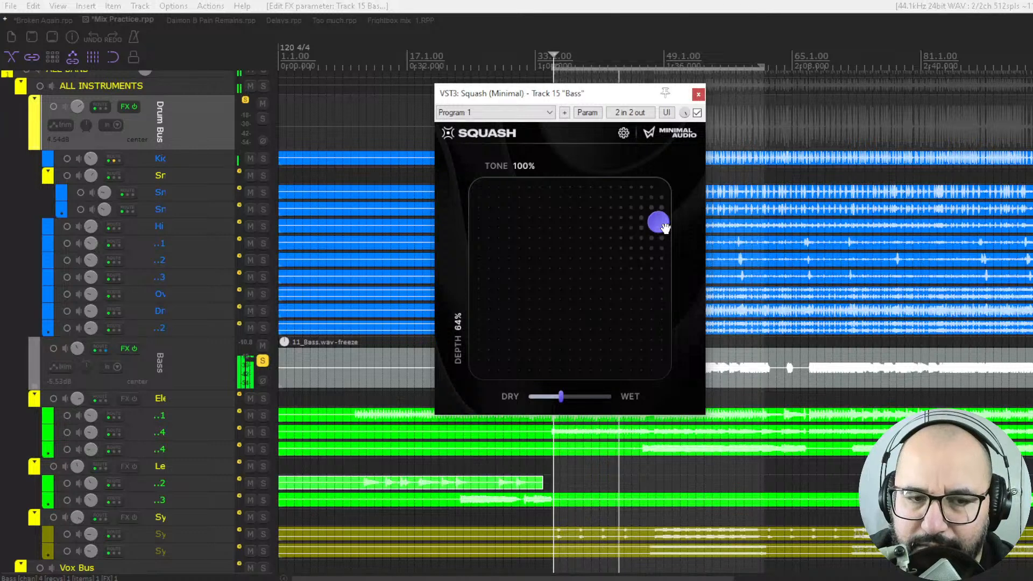
left_click_drag(636, 228, 500, 238)
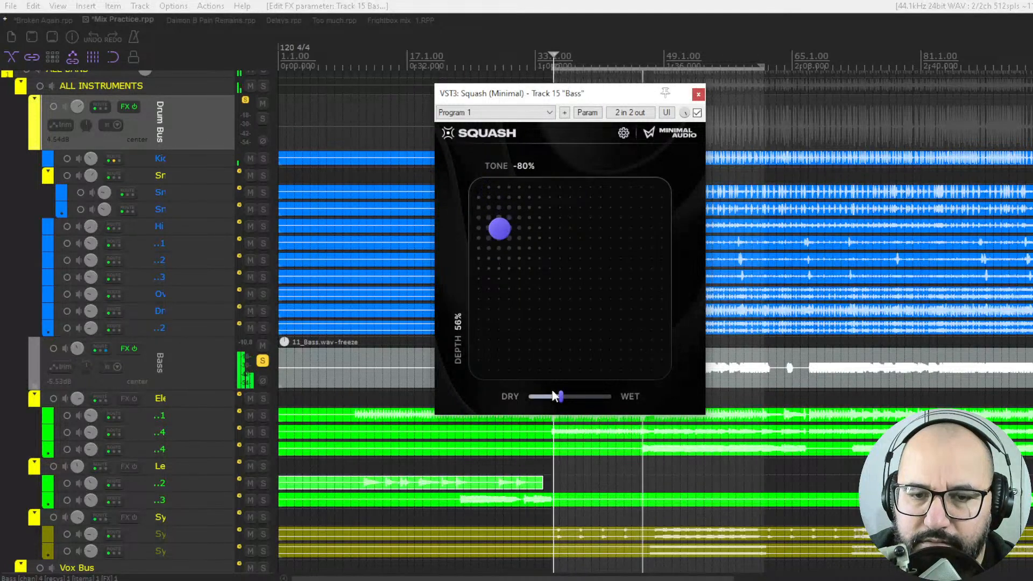
Lower the bass Squash's wet mix to about 20%, listen to it, and bypass the plug-in
mouse_move(560, 395)
mouse_move(560, 395)
left_mouse_down()
mouse_move(504, 398)
mouse_move(598, 398)
mouse_move(553, 399)
left_mouse_up()
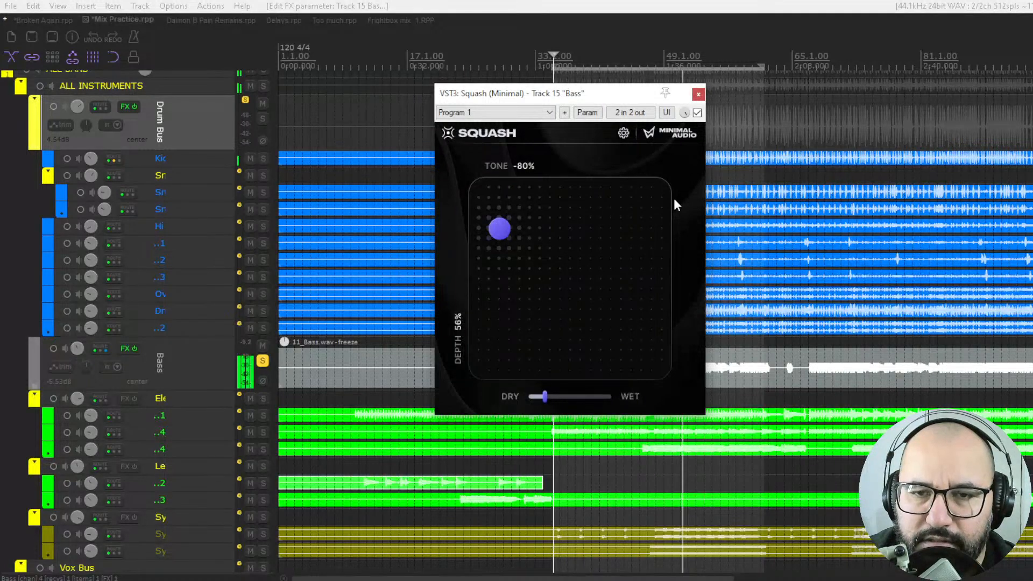
left_click(697, 112)
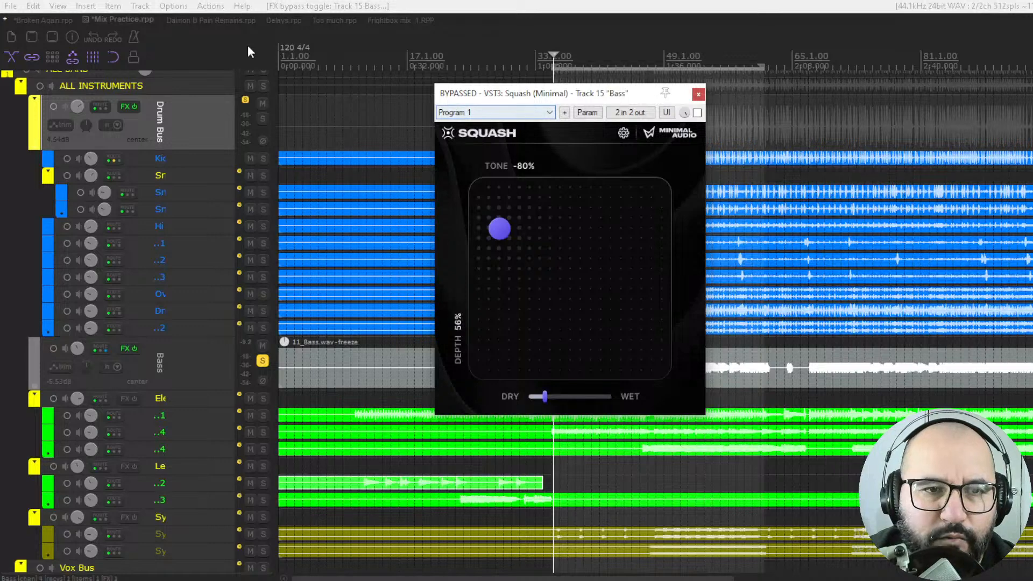
Switch to the Daimon B Pain Remains project and cycle PSP Chamber's size and variation options, ending on small and legacy
left_click(182, 19)
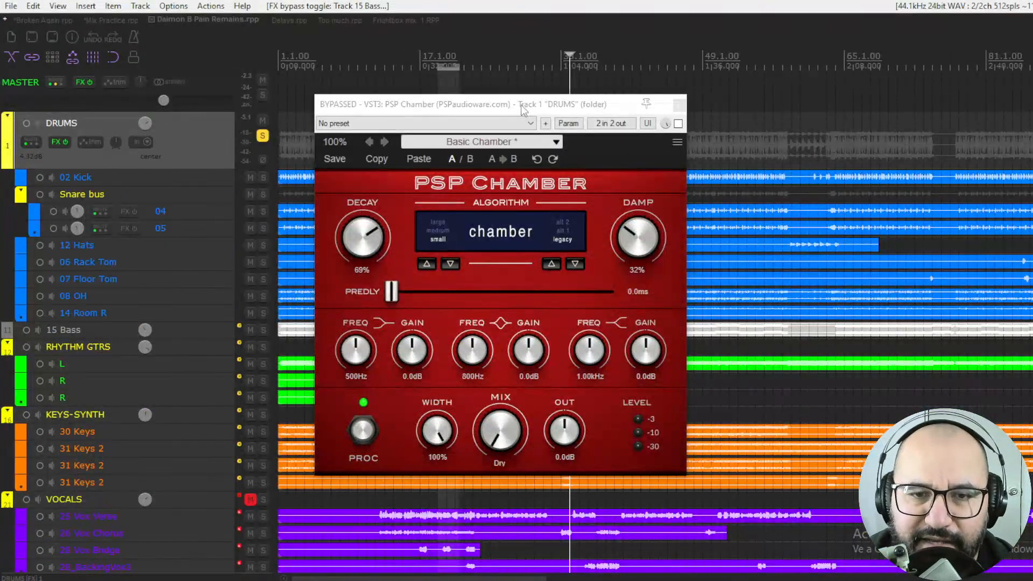
left_click_drag(508, 112, 527, 112)
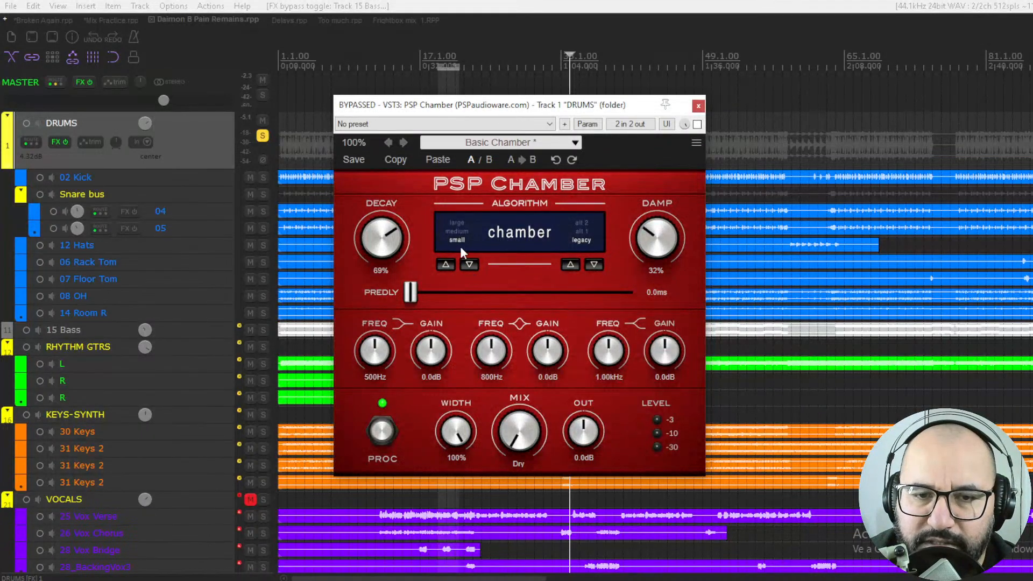
left_click(468, 265)
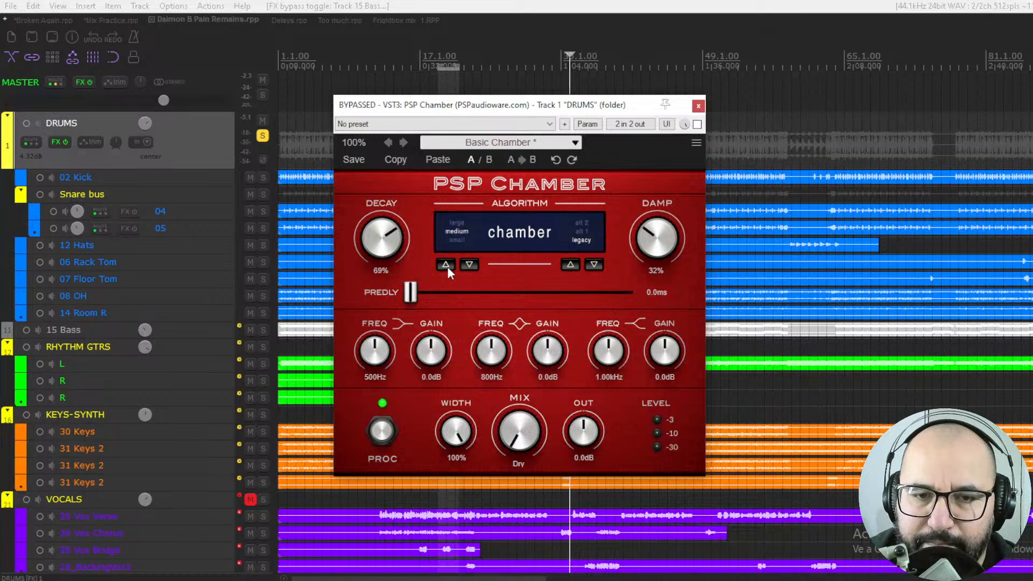
left_click(468, 265)
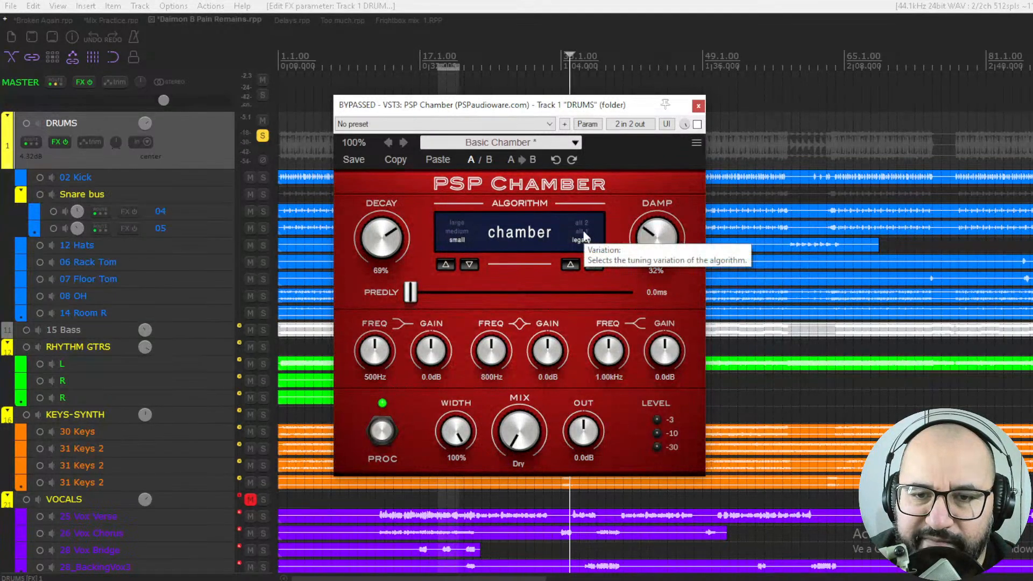
left_click(570, 264)
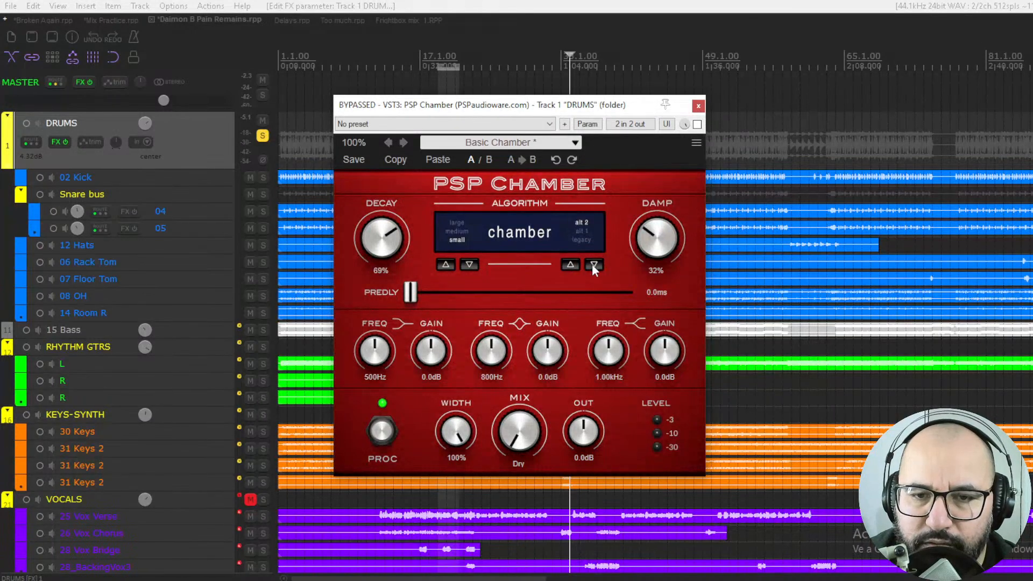
left_click(592, 265)
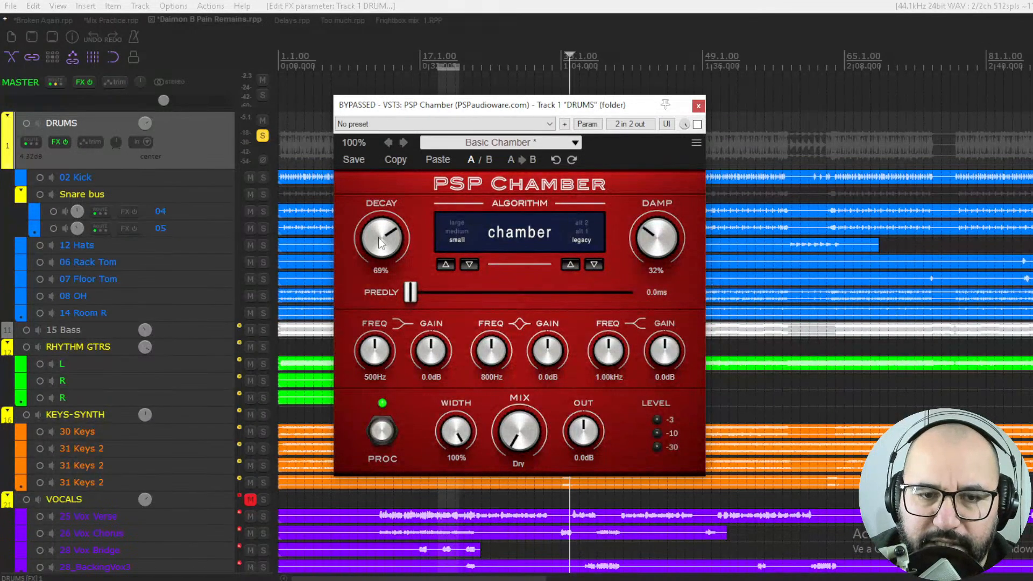
Set PSP Chamber's decay to 58% and low-shelf frequency to 616 Hz, also trying the pre-delay and high-shelf frequency controls
left_click_drag(380, 243, 380, 260)
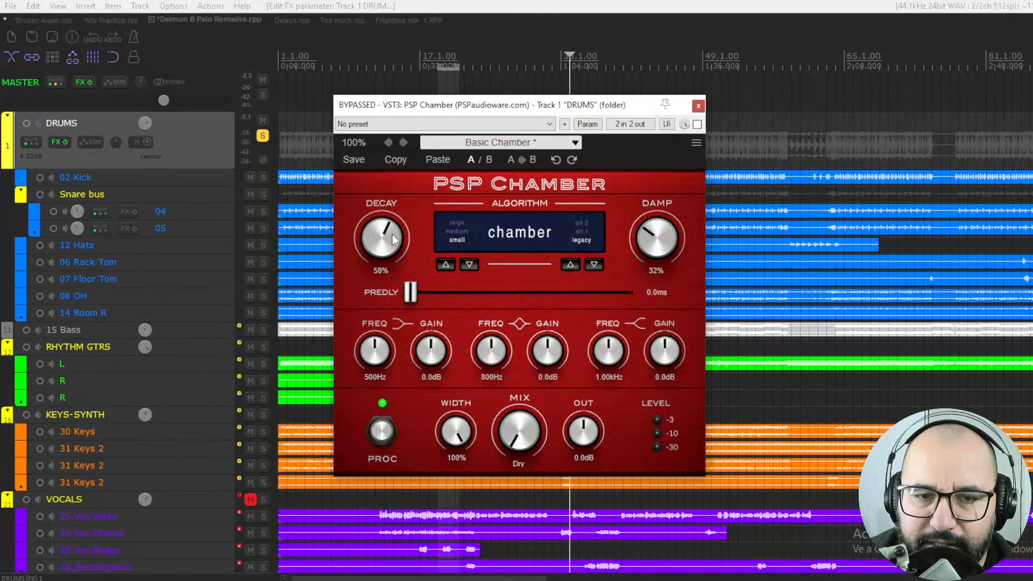
left_click_drag(412, 292, 325, 302)
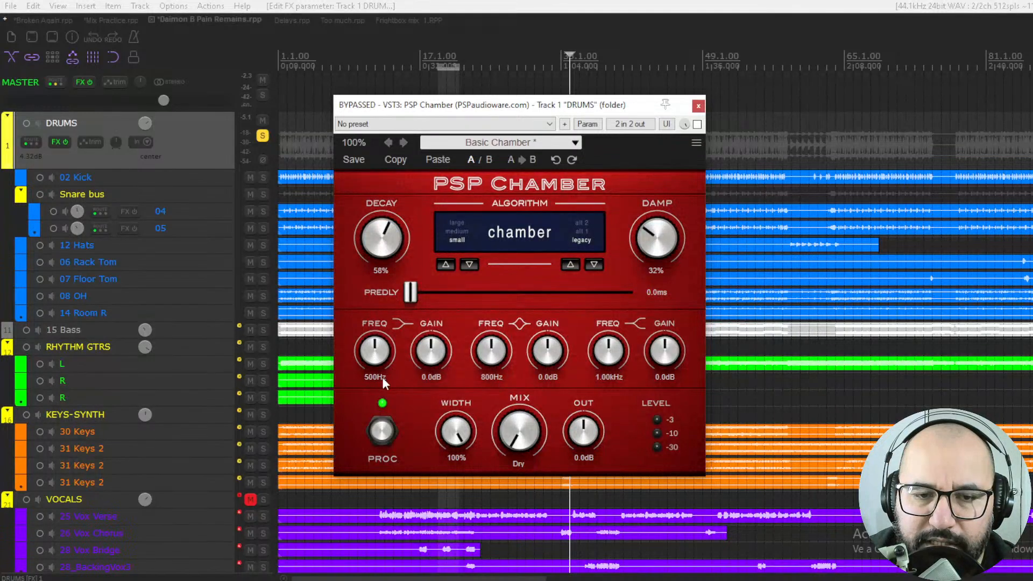
left_click_drag(384, 364, 388, 399)
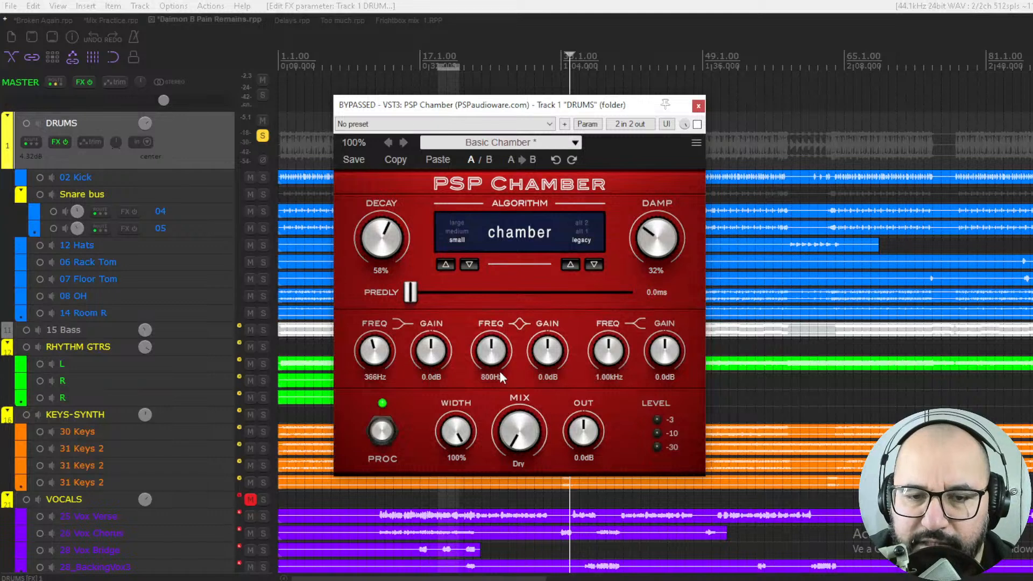
left_click_drag(379, 365, 376, 360)
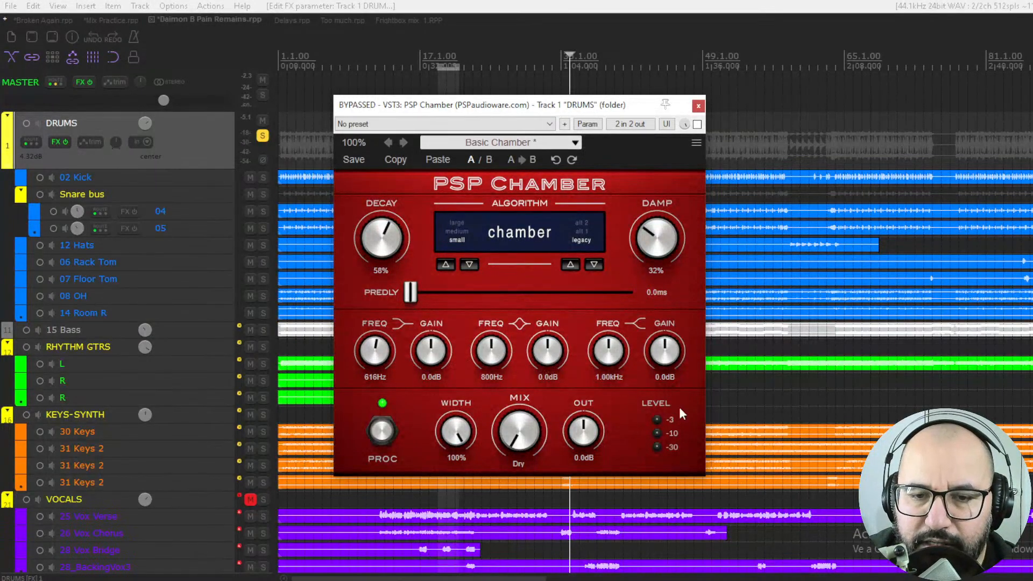
left_click_drag(615, 361, 634, 264)
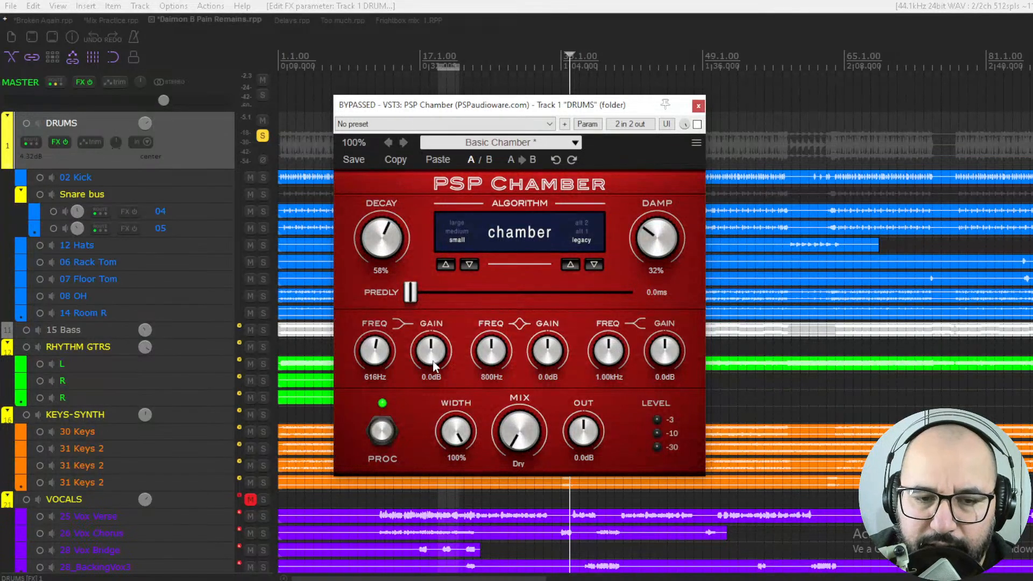
Try PSP Chamber's width, mix and processing switch, returning them to 100%, Dry and on
left_click_drag(466, 431, 467, 241)
left_click_drag(467, 439, 460, 467)
double_click(454, 442)
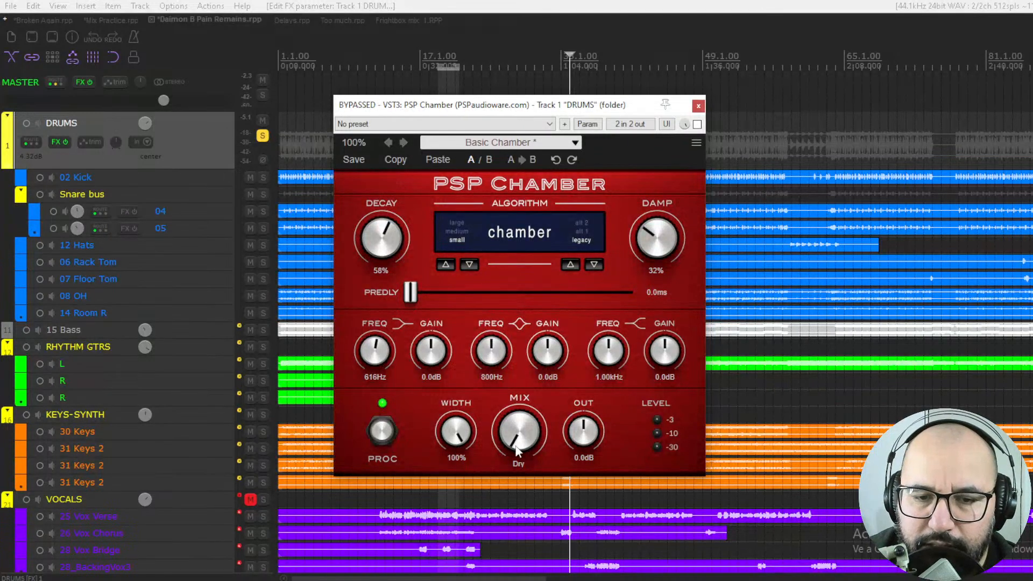
left_click_drag(516, 451, 545, 233)
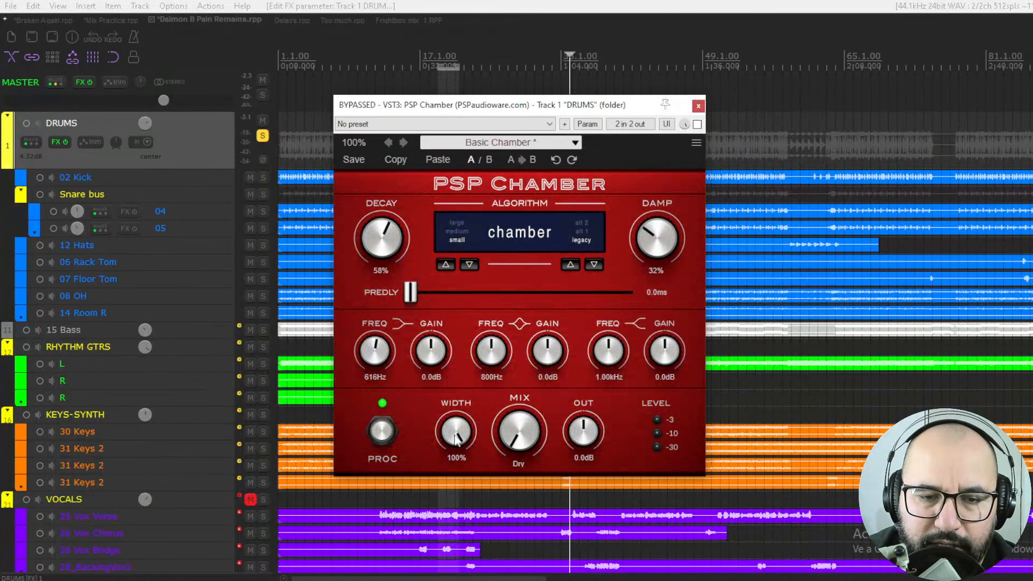
left_click(382, 433)
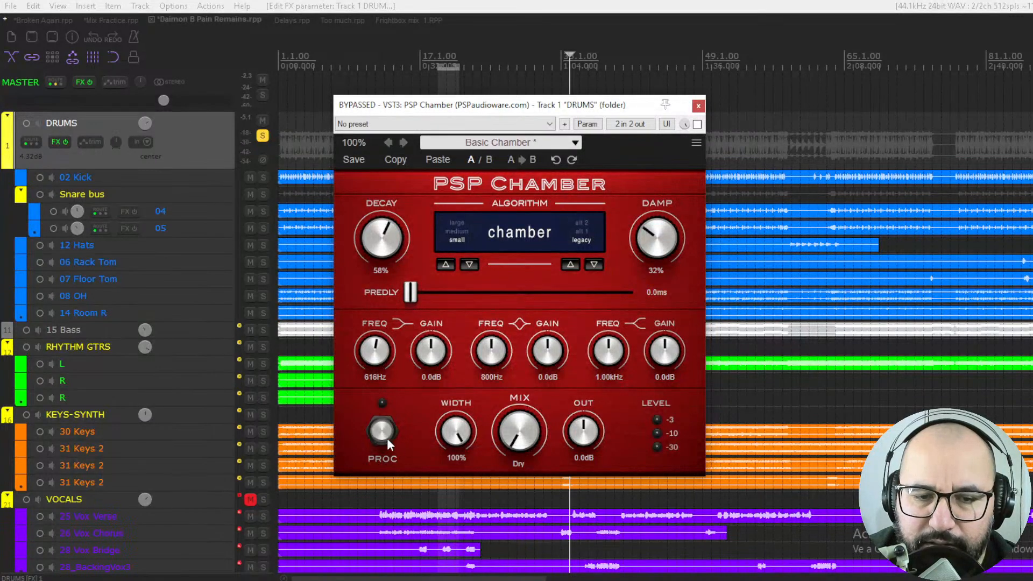
left_click(384, 435)
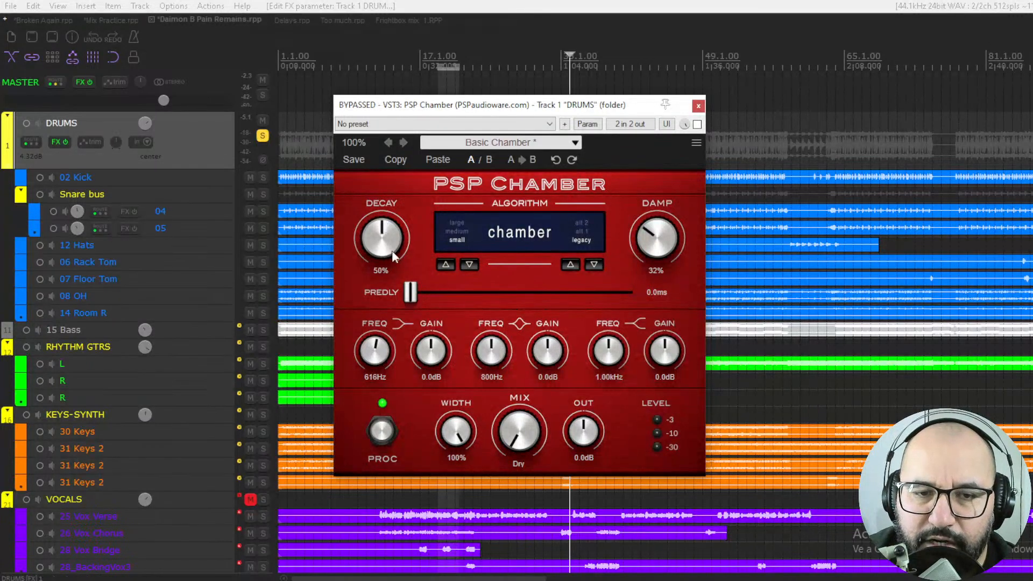
Set PSP Chamber's decay to 50% and damp to 15%, and enable it on the drums during playback
left_click_drag(650, 243, 650, 262)
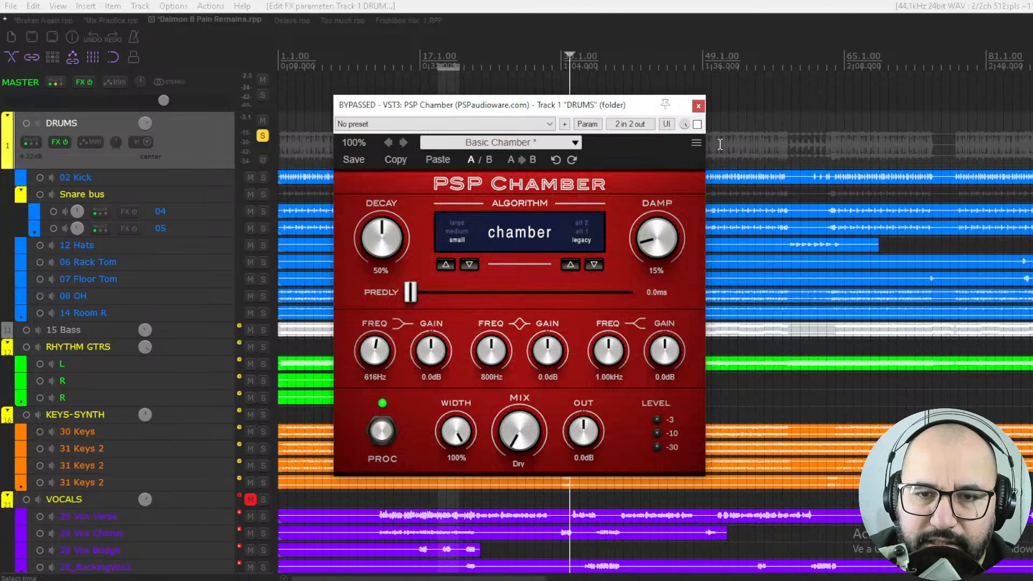
key("space")
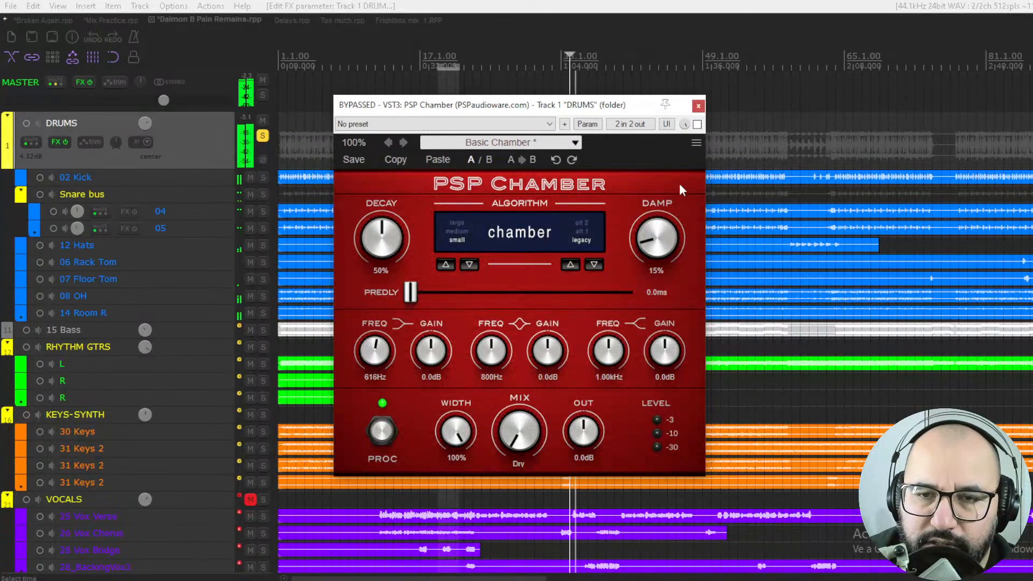
left_click(697, 124)
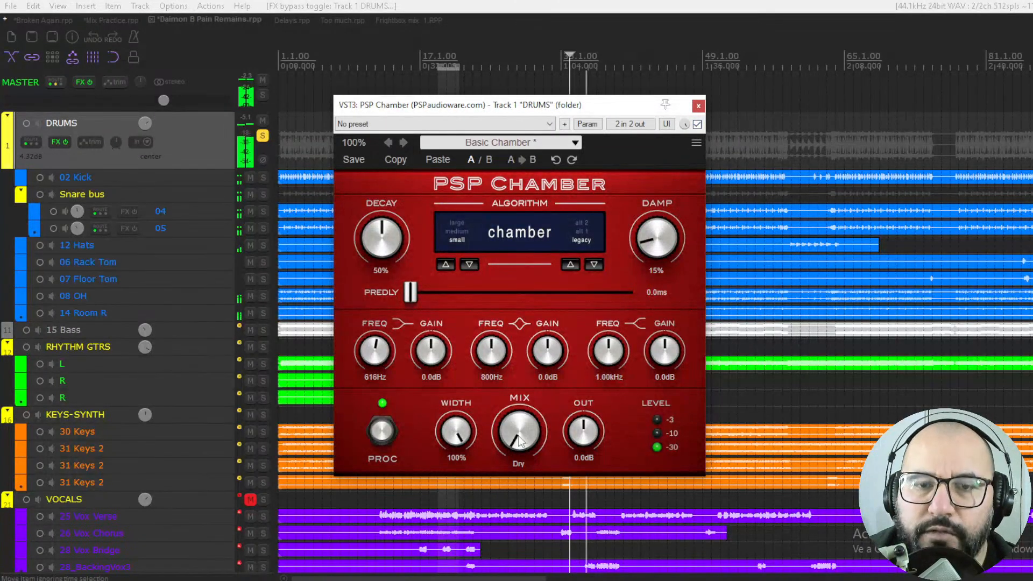
Set PSP Chamber's output to 4.0 dB and compare an 80% mix against bypass before lowering the mix to 57%
left_click_drag(520, 442, 528, 323)
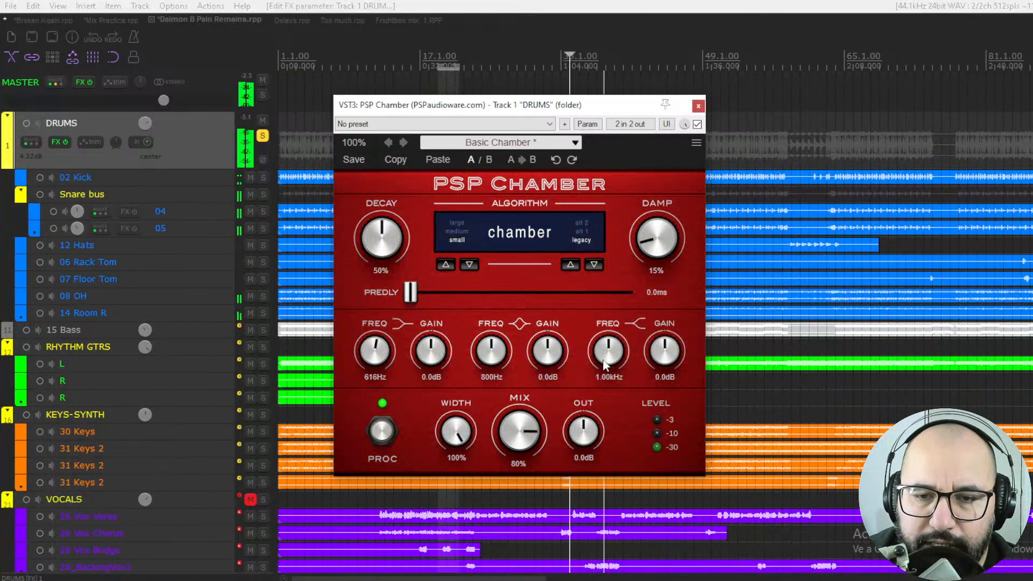
left_click_drag(589, 429, 591, 408)
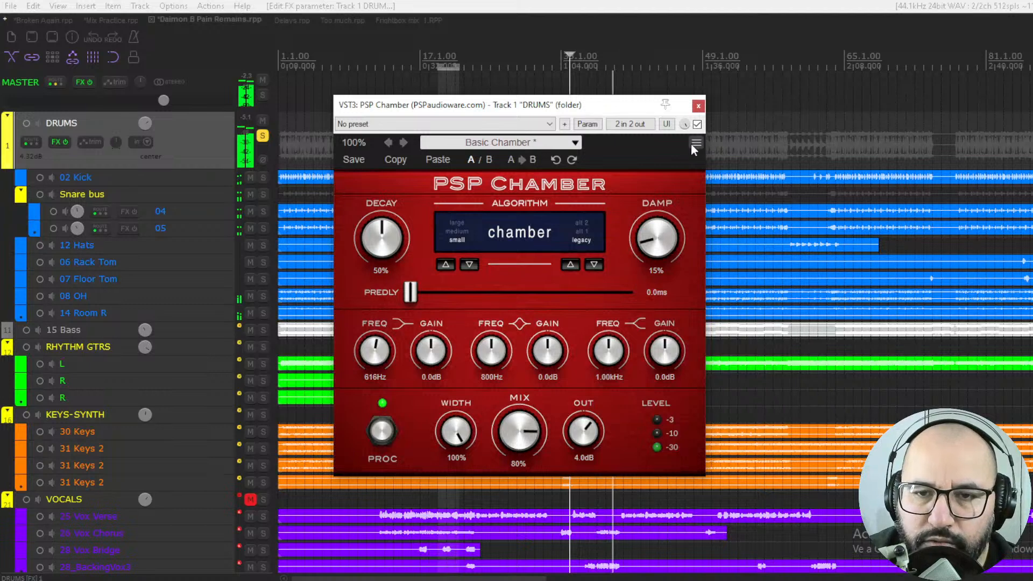
left_click(697, 125)
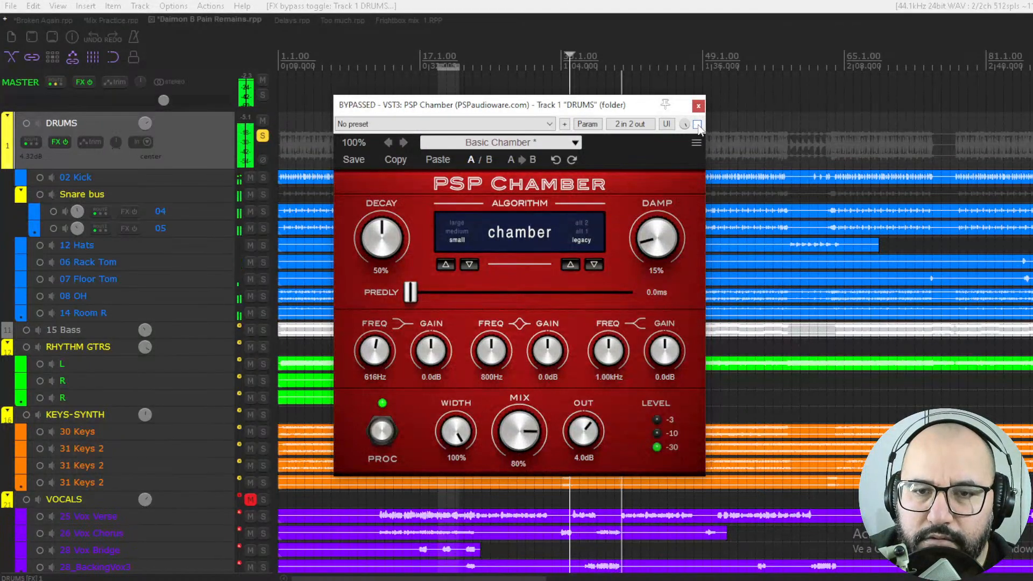
left_click(697, 124)
left_click_drag(528, 437, 531, 463)
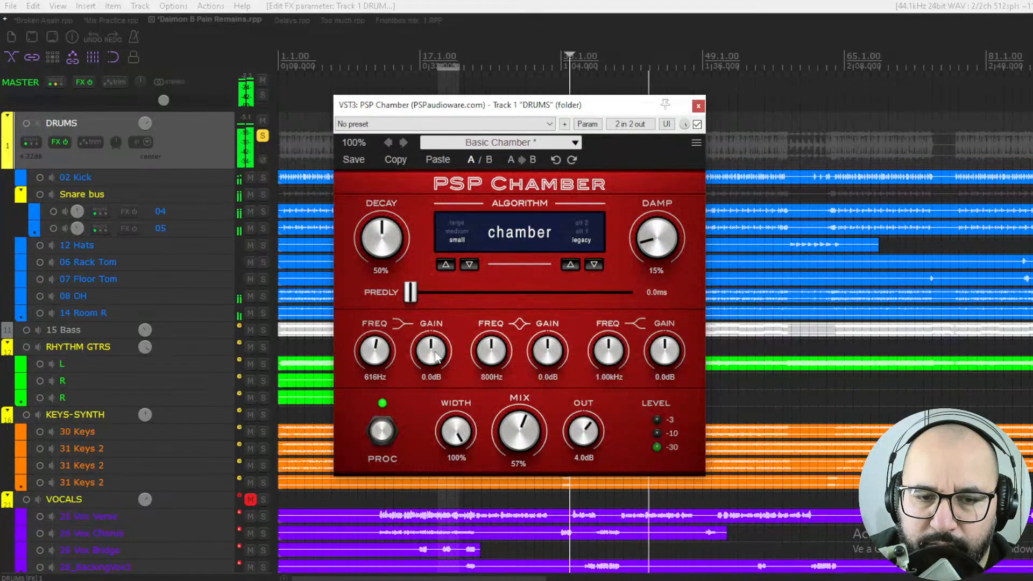
Set PSP Chamber's mid band to 547 Hz at -12.1 dB and its high shelf to 6.70 kHz at 3.7 dB
left_click_drag(495, 373, 492, 382)
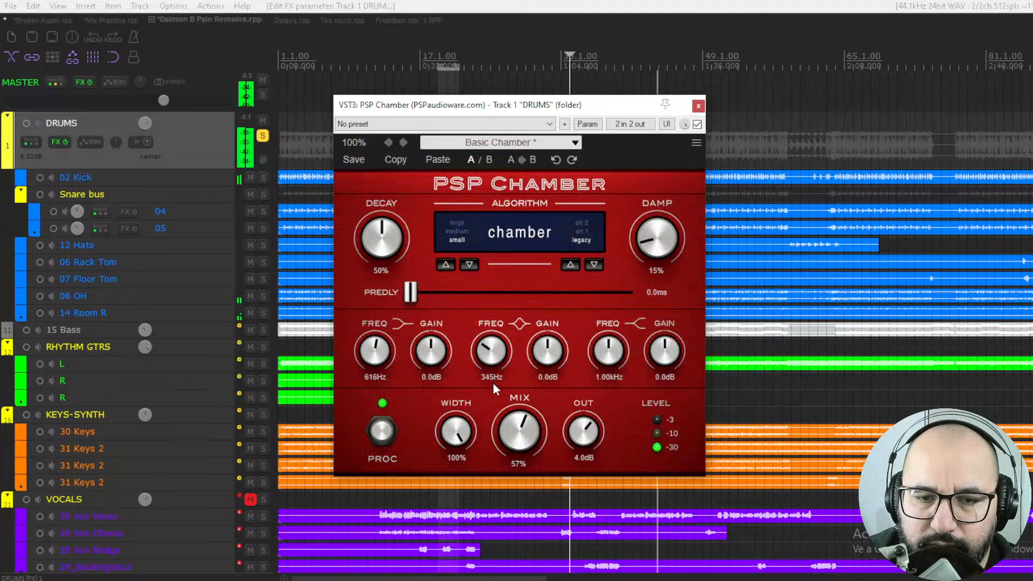
left_click_drag(546, 352, 546, 403)
left_click_drag(476, 355, 477, 346)
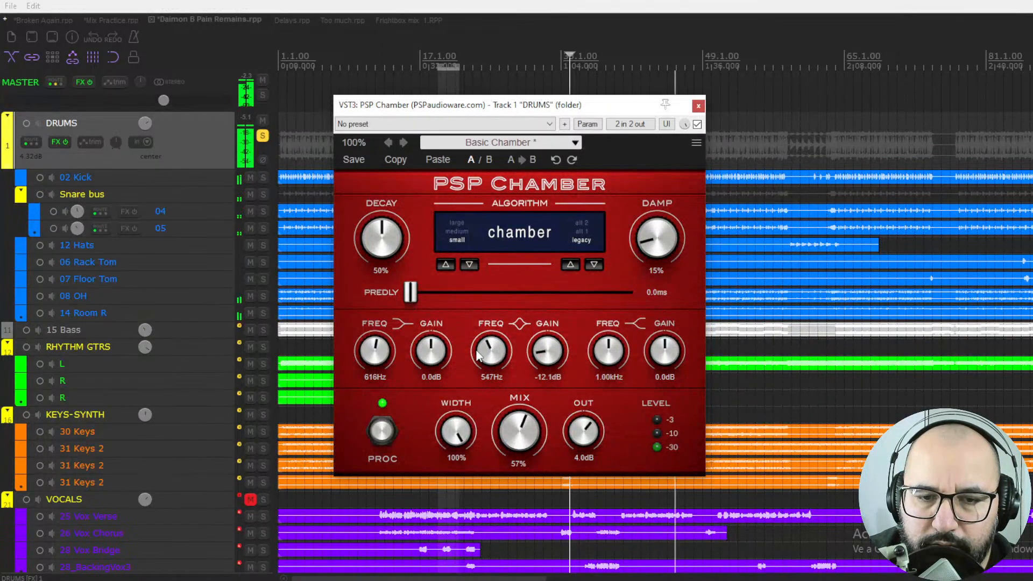
left_click_drag(619, 356, 616, 305)
left_click_drag(665, 359, 669, 314)
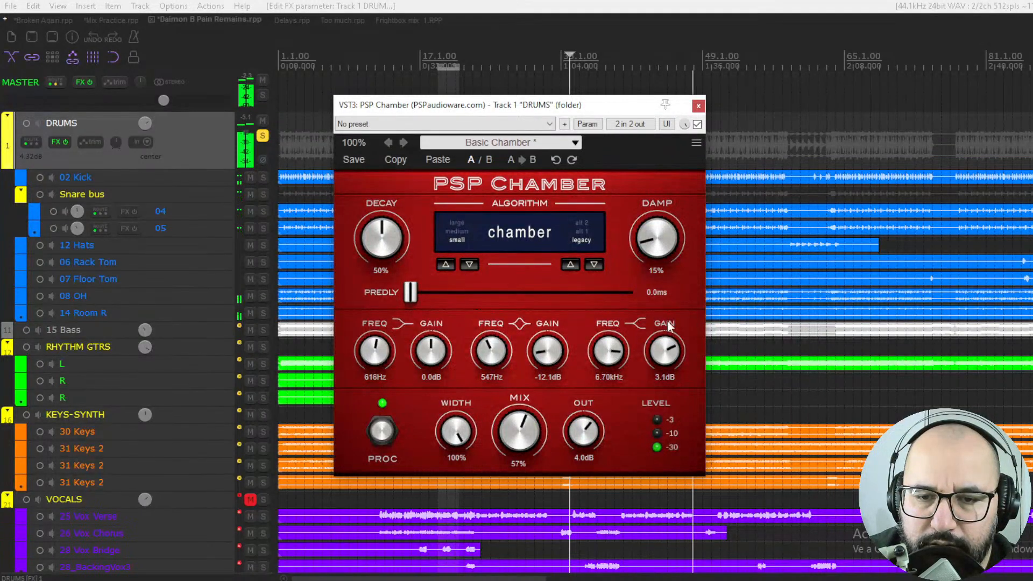
left_click_drag(681, 279, 677, 326)
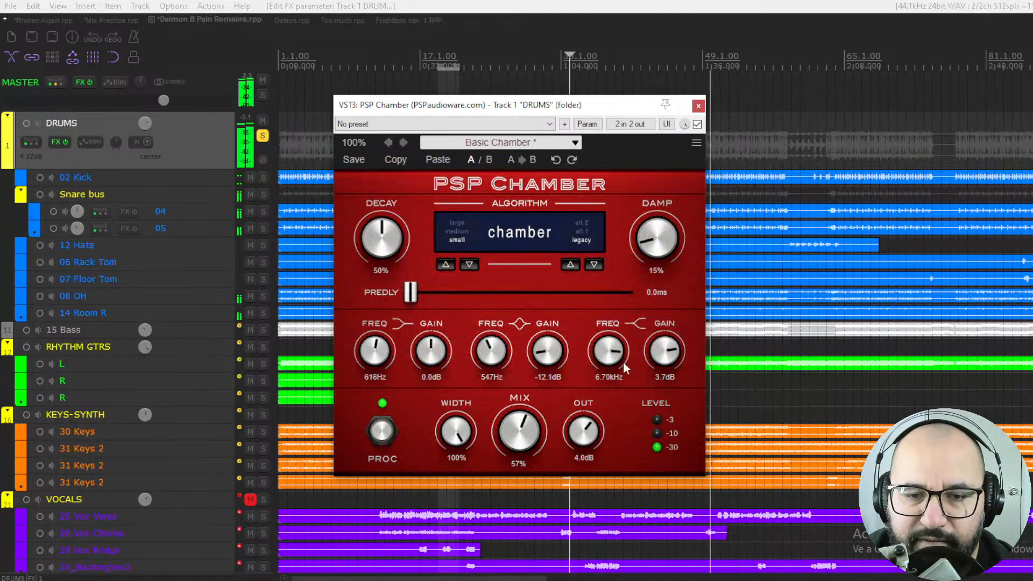
Compare PSP Chamber at 0% width against bypass on the drums, and set the width to 47%
left_click_drag(457, 432, 457, 580)
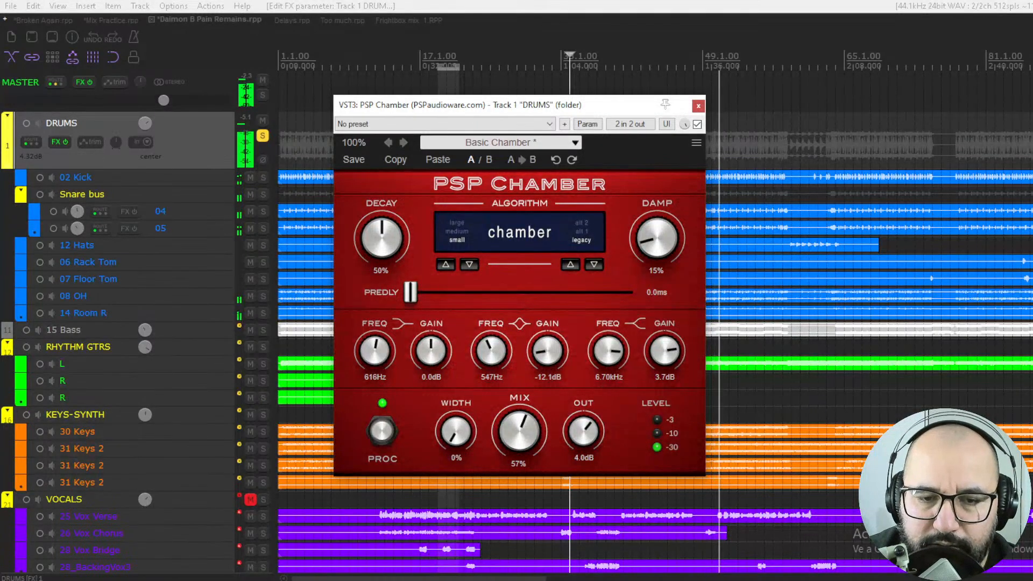
left_click(697, 124)
left_click(697, 125)
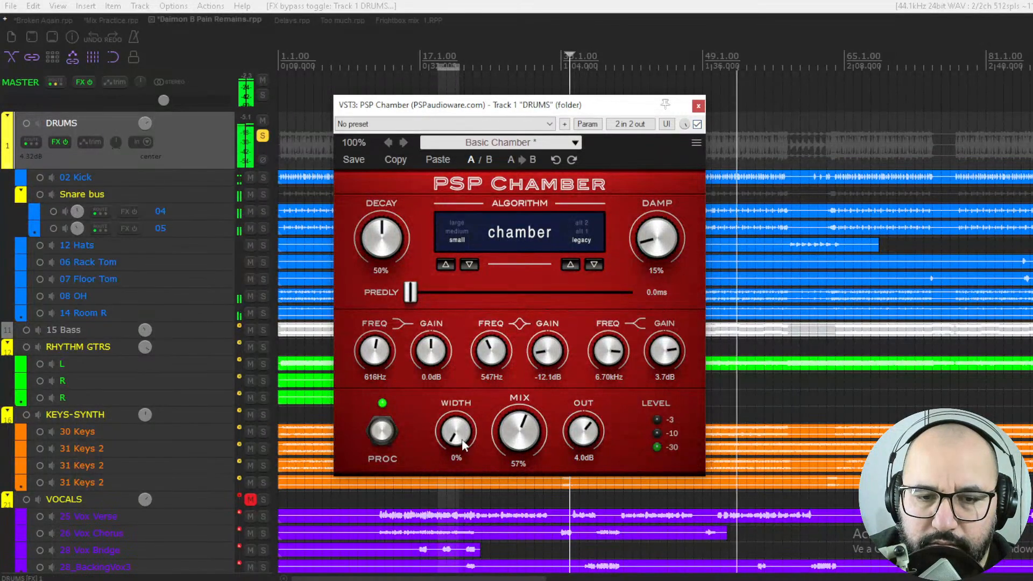
left_click_drag(456, 433, 456, 377)
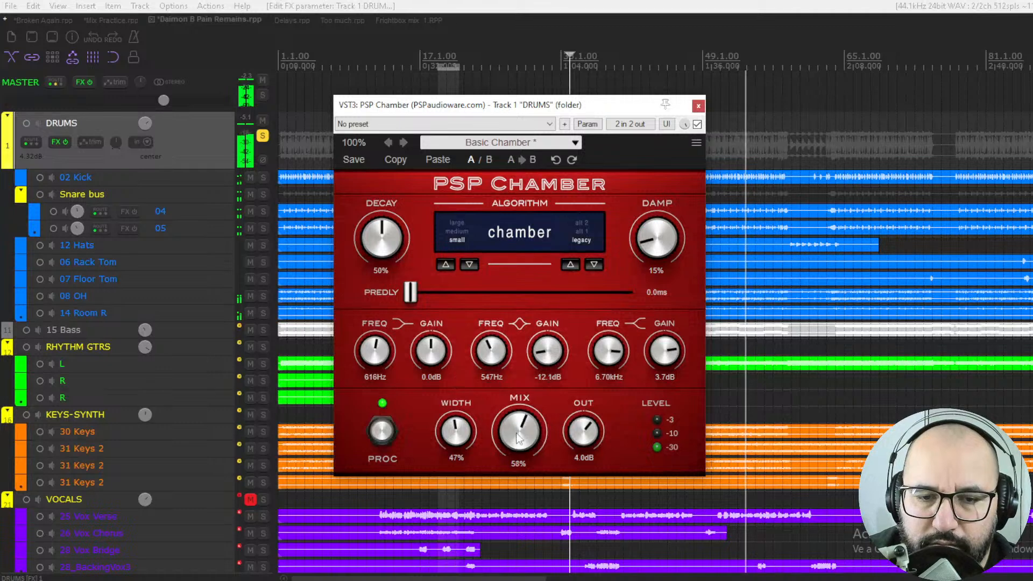
Try a 63% mix with 5.4 dB output in PSP Chamber and compare it against bypass during playback
left_click_drag(517, 414, 528, 367)
left_click_drag(585, 437, 542, 392)
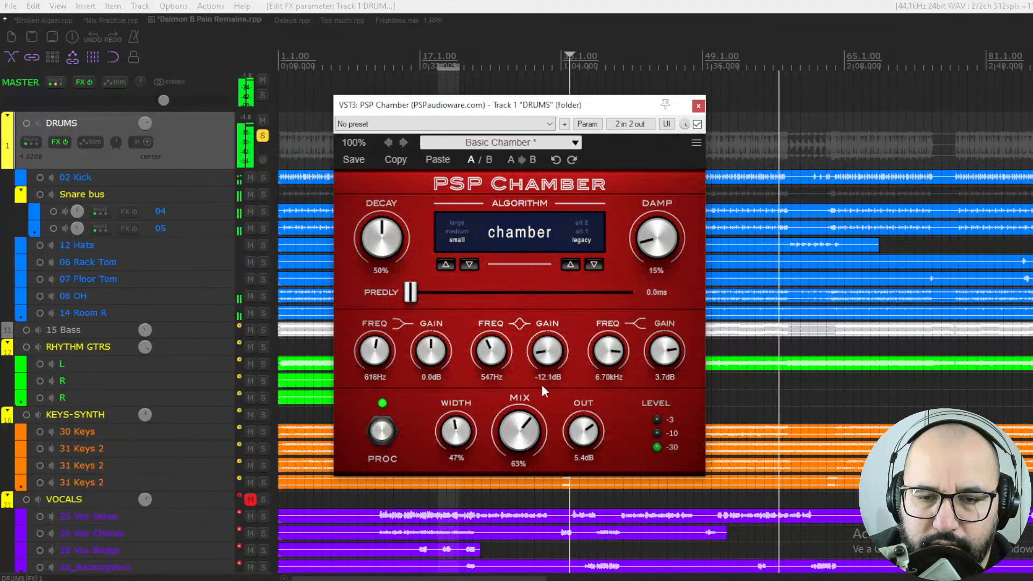
left_click(697, 124)
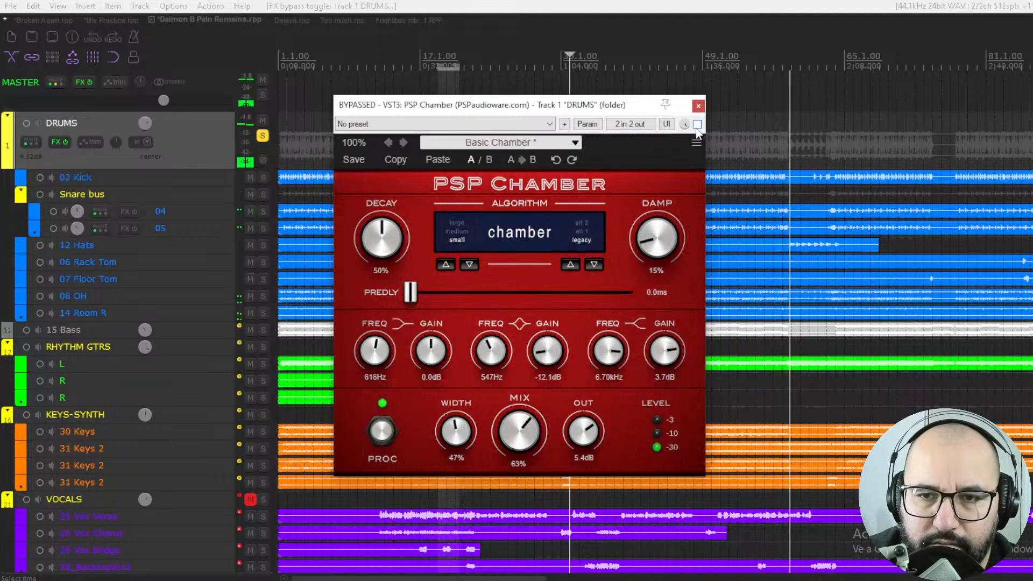
key("space")
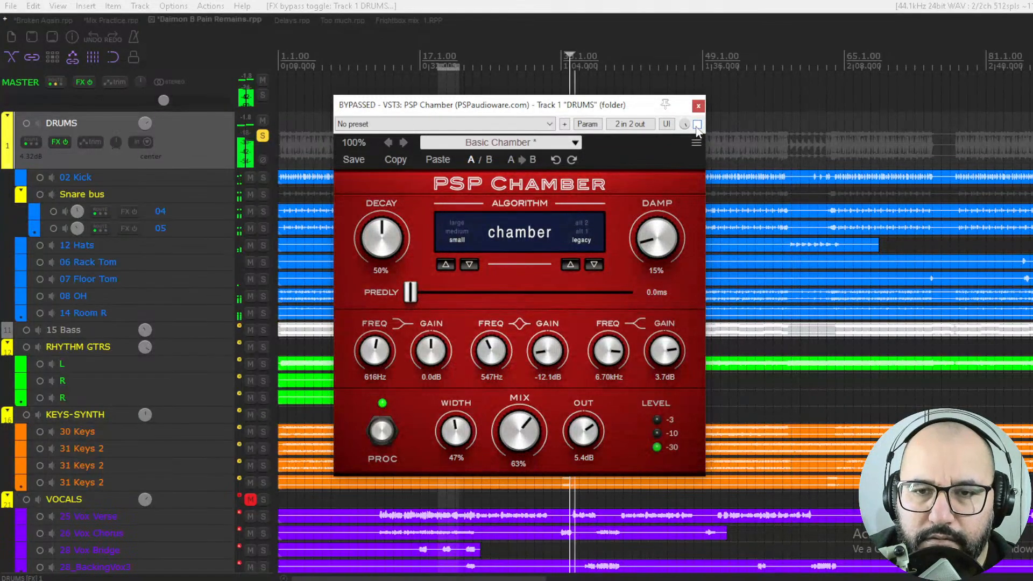
left_click(697, 124)
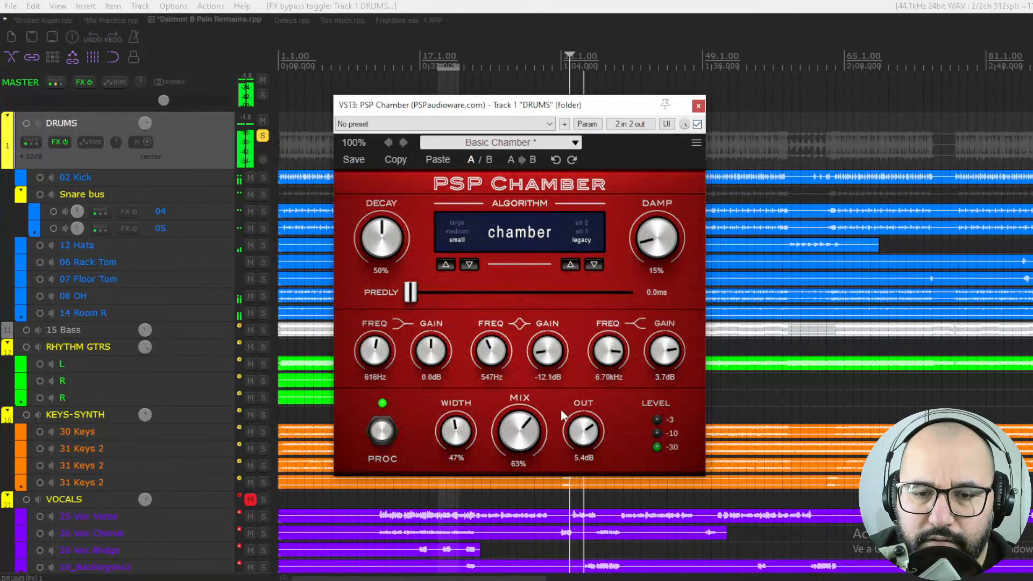
Set the mix to 56%, output to 2.6 dB and low-shelf gain to -2.0 dB, trying a 1000 ms pre-delay before returning it to 0.0 ms
left_click_drag(523, 430, 584, 453)
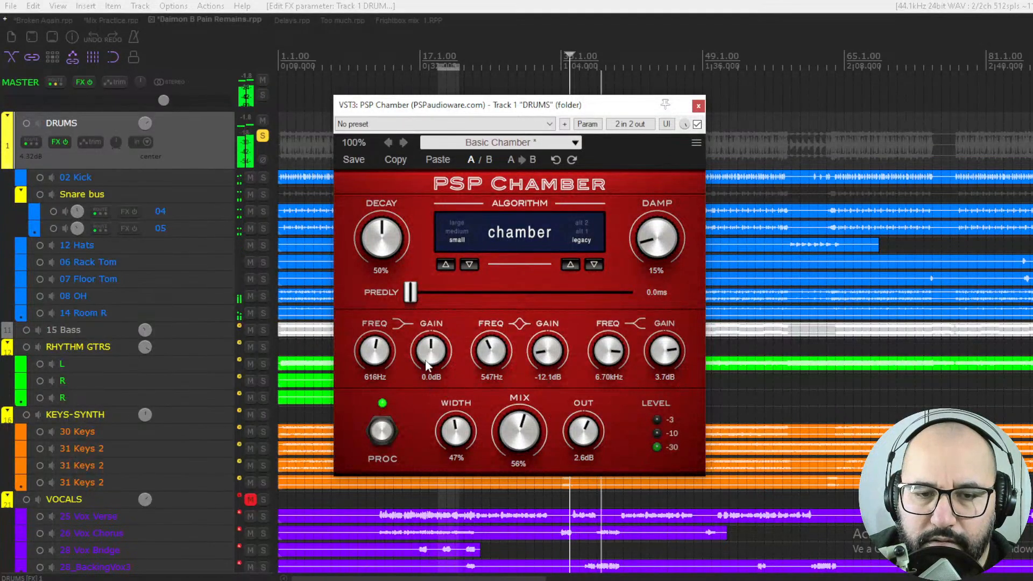
left_click_drag(428, 355, 425, 374)
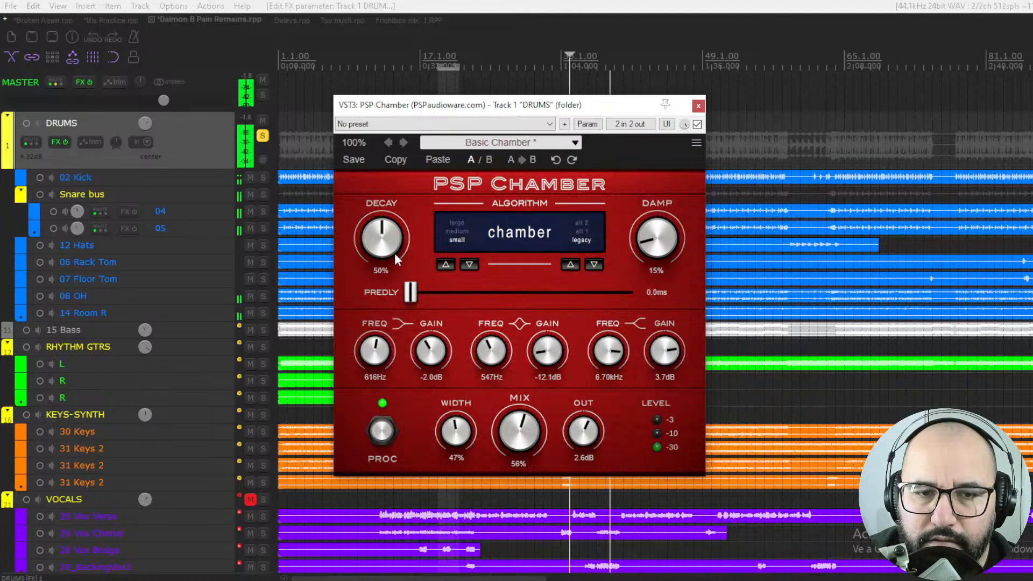
left_click_drag(410, 292, 647, 295)
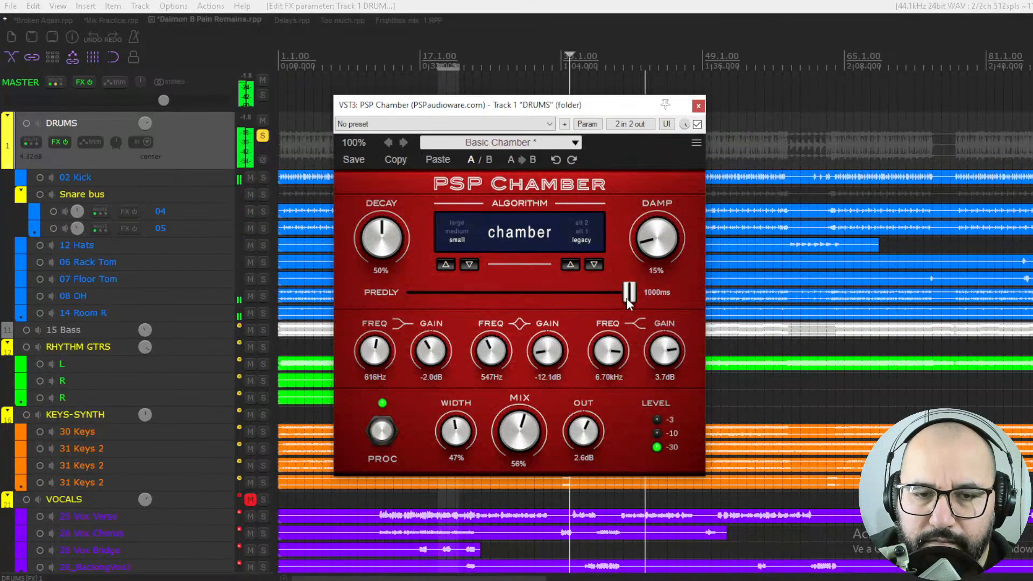
left_click_drag(626, 295, 285, 298)
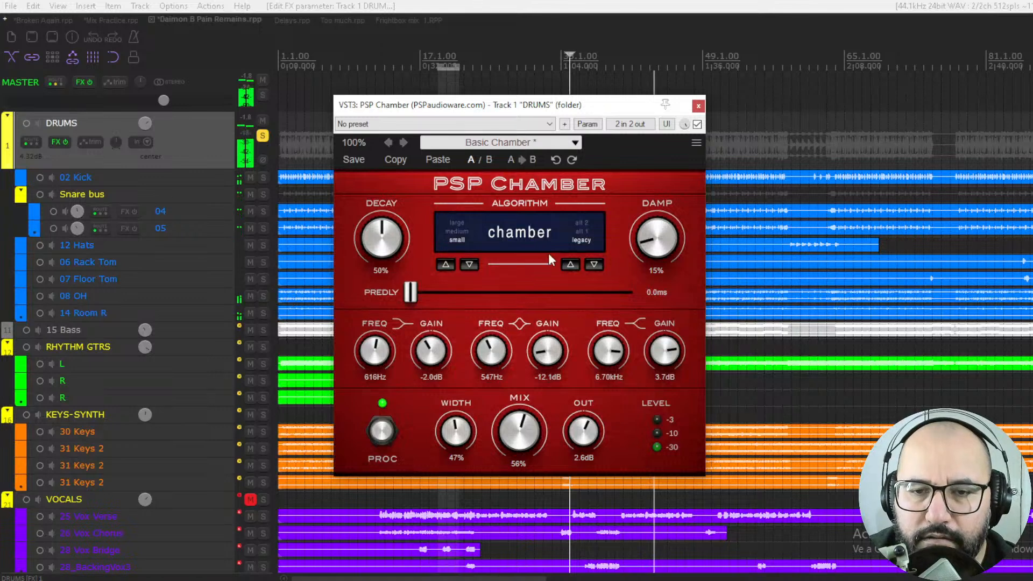
Raise the mix to 75% and audition the drum reverb's decay at 75% and 100% before lowering the decay to 21%
left_click_drag(392, 235, 392, 204)
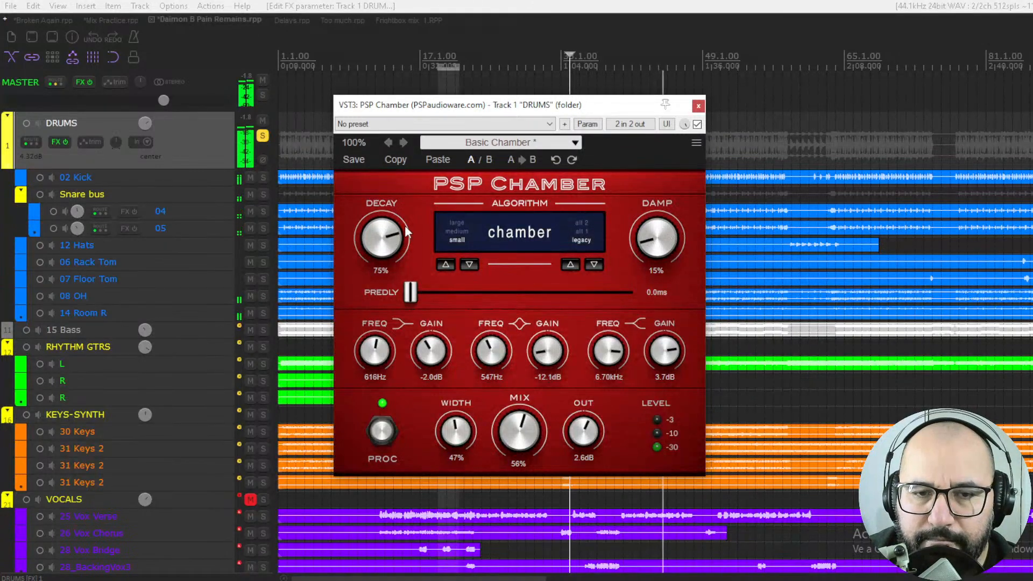
left_click_drag(522, 428, 519, 419)
key("space")
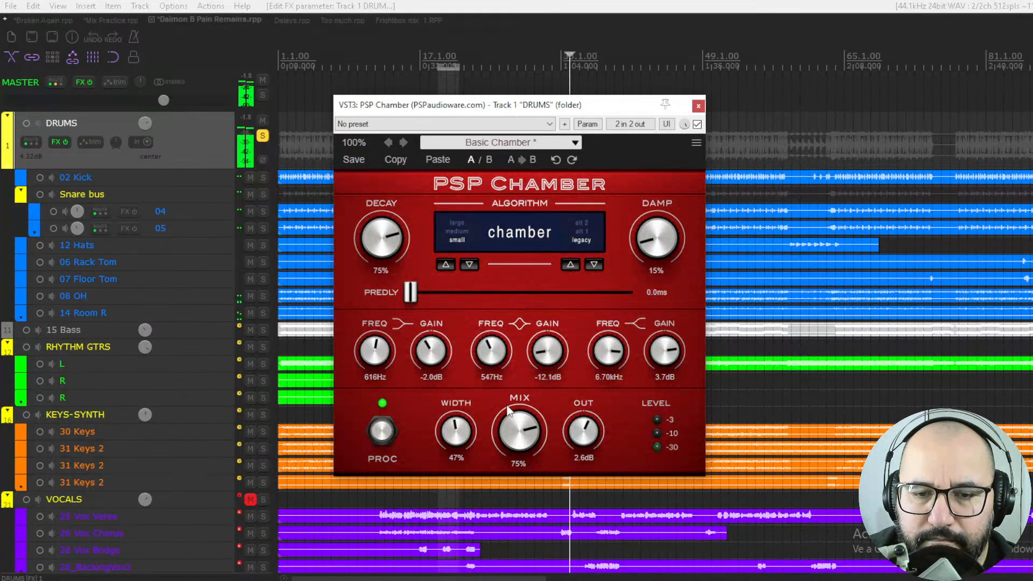
left_click_drag(413, 242, 389, 195)
key("space")
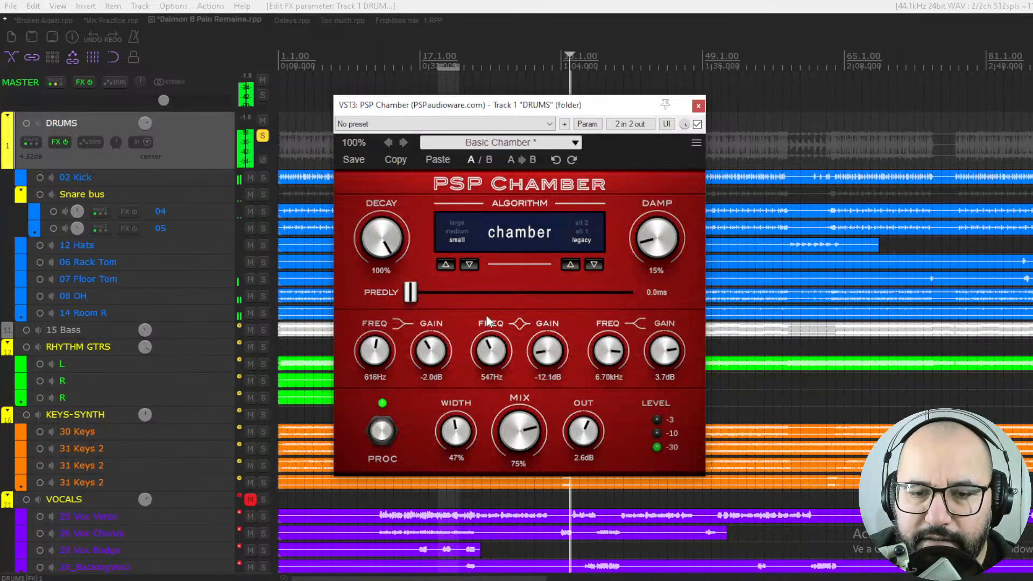
key("space")
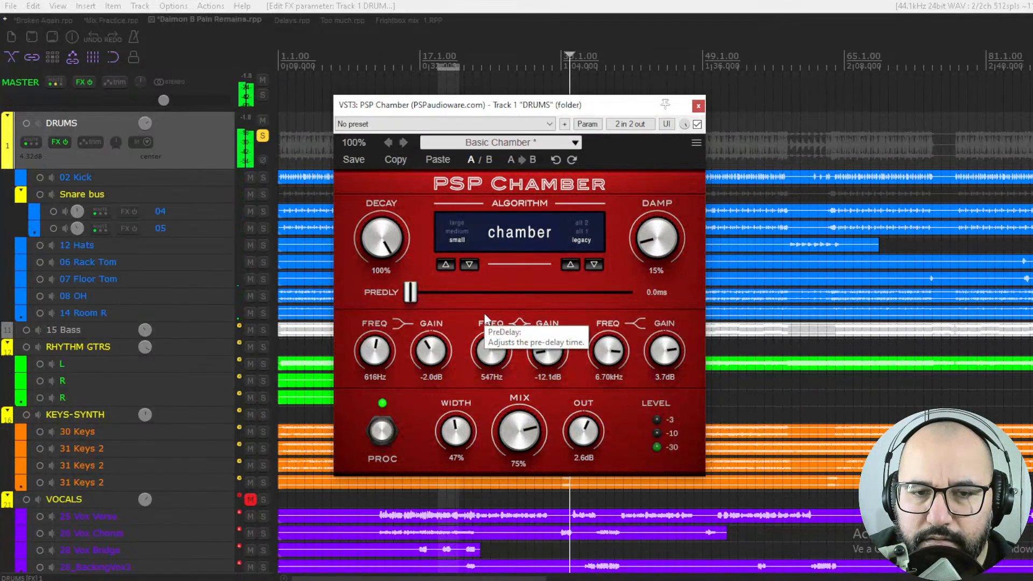
left_click_drag(391, 245, 379, 350)
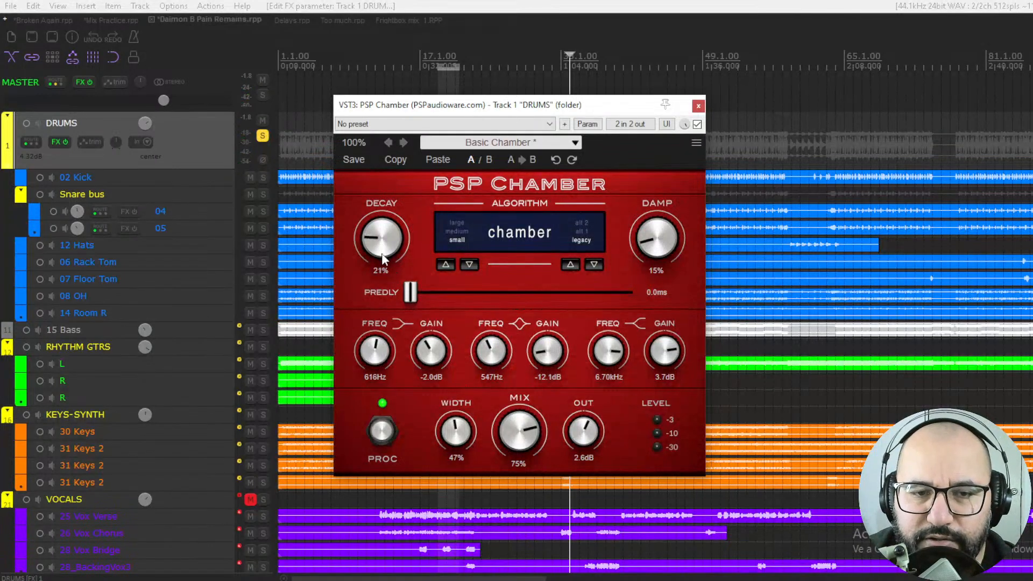
key("space")
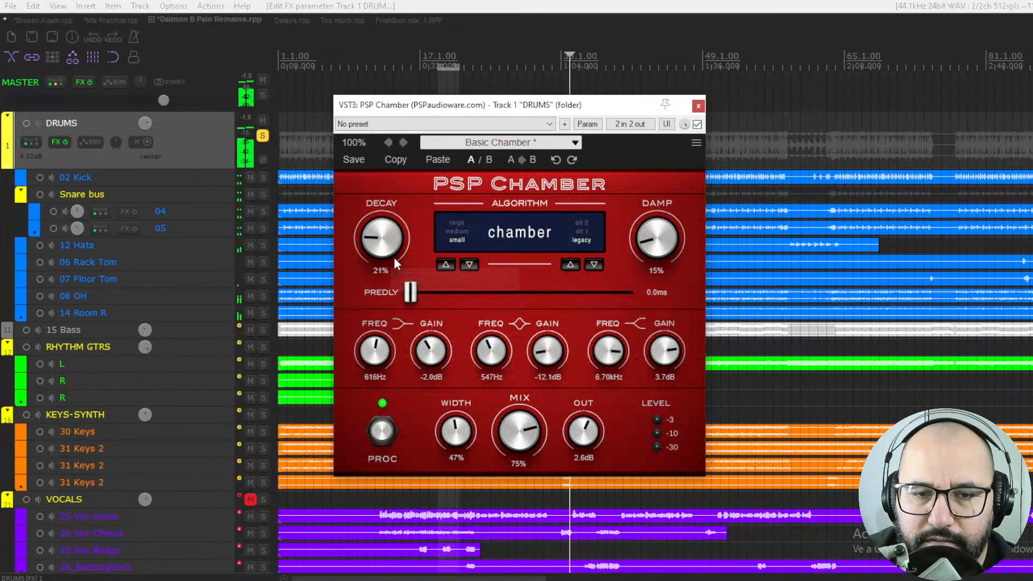
Bypass PSP Chamber on the DRUMS track, close its window and unsolo the track
left_click(696, 124)
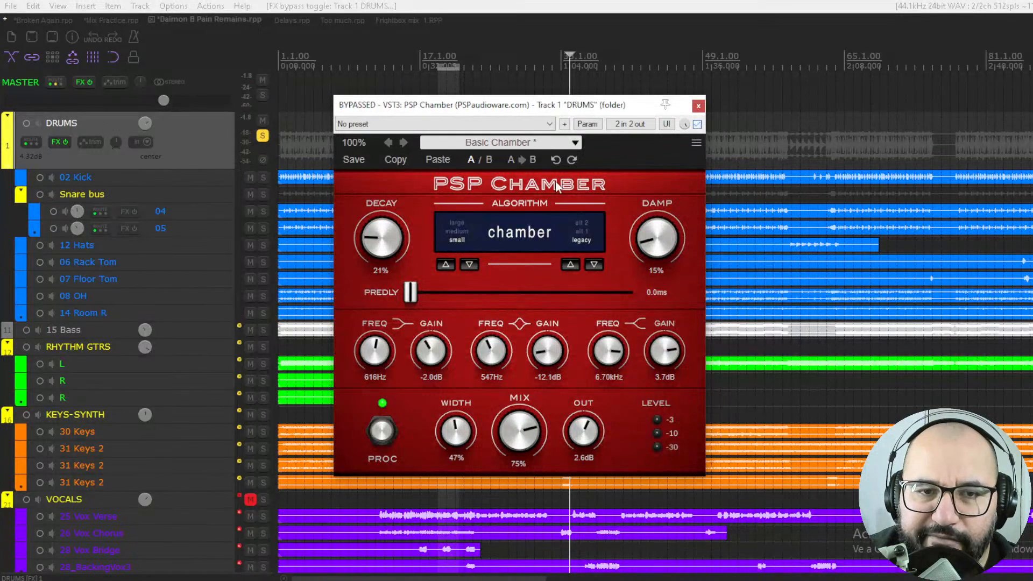
left_click(698, 106)
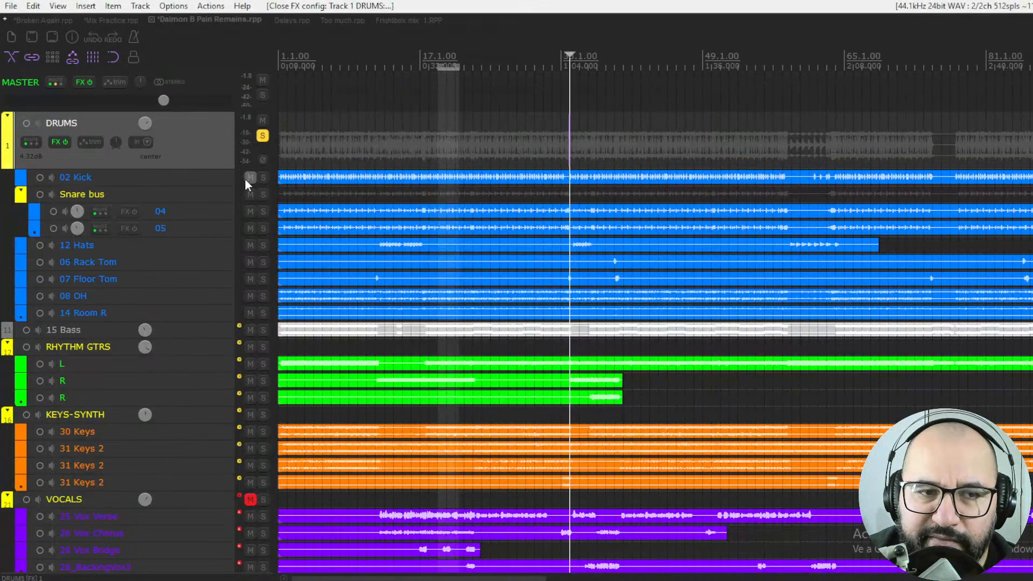
left_click(262, 136)
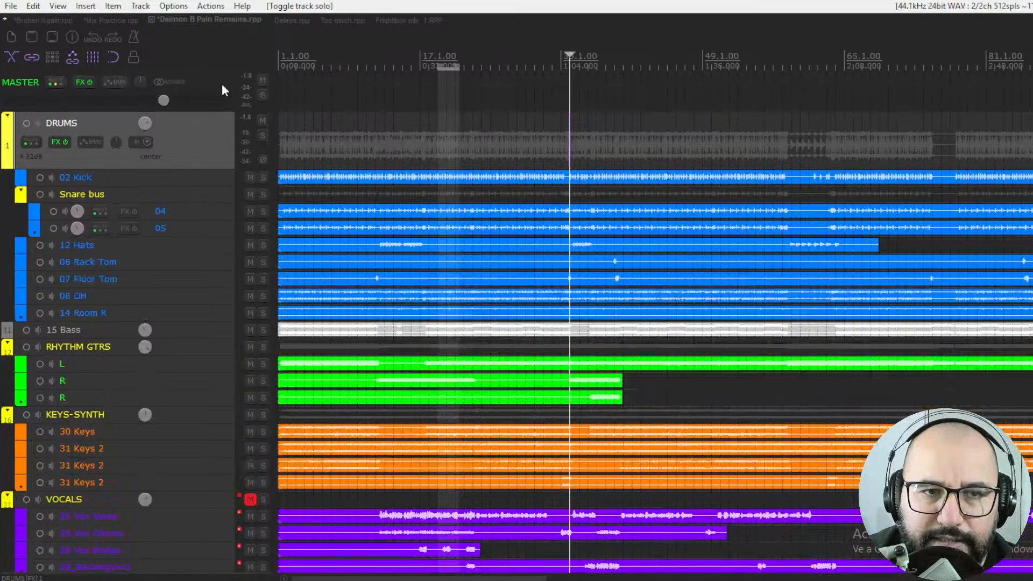
Switch to the Delays project, play the Clean track, and enable its PSP Chamber with a 75% mix
left_click(290, 20)
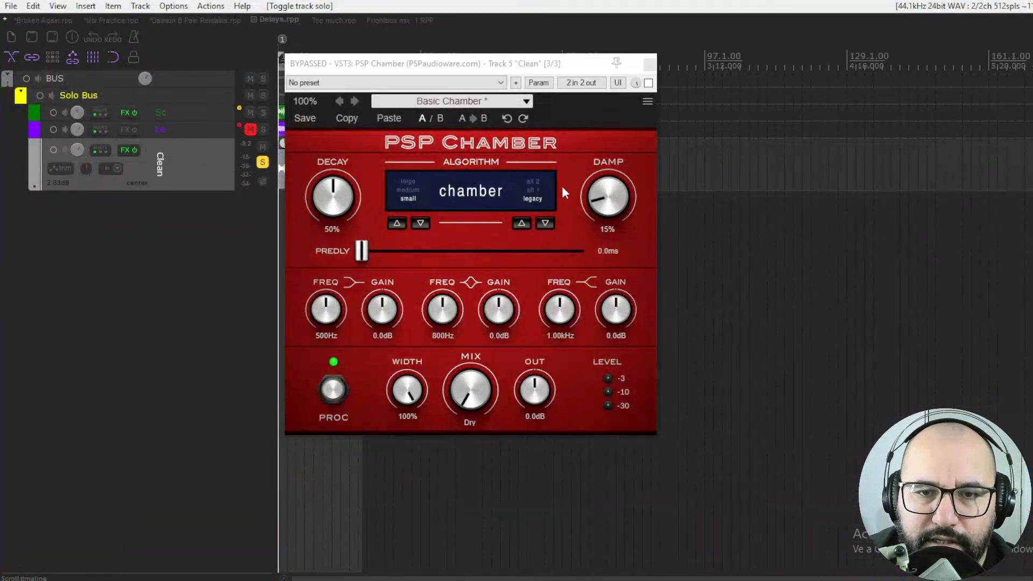
key("space")
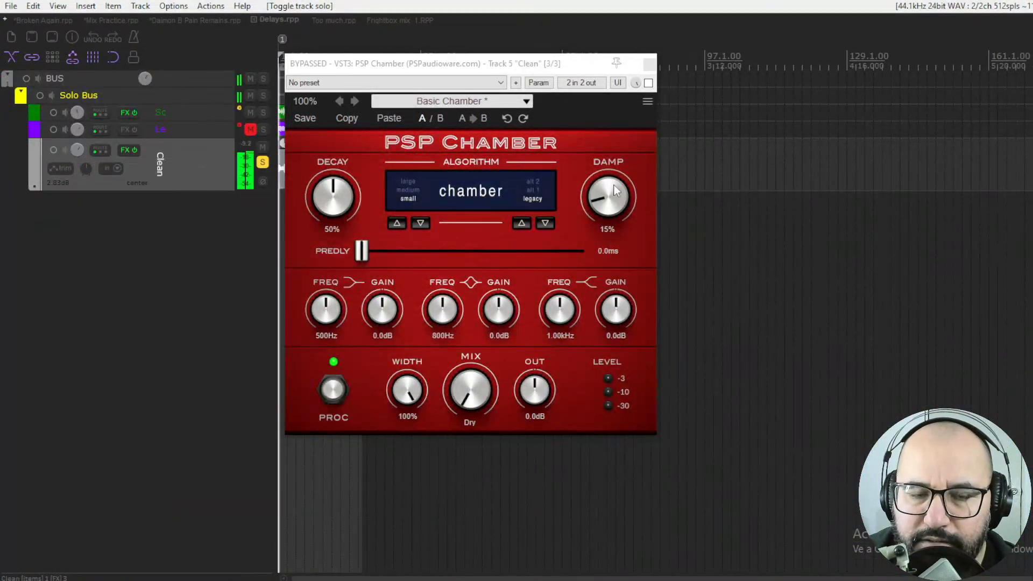
left_click_drag(493, 377, 489, 299)
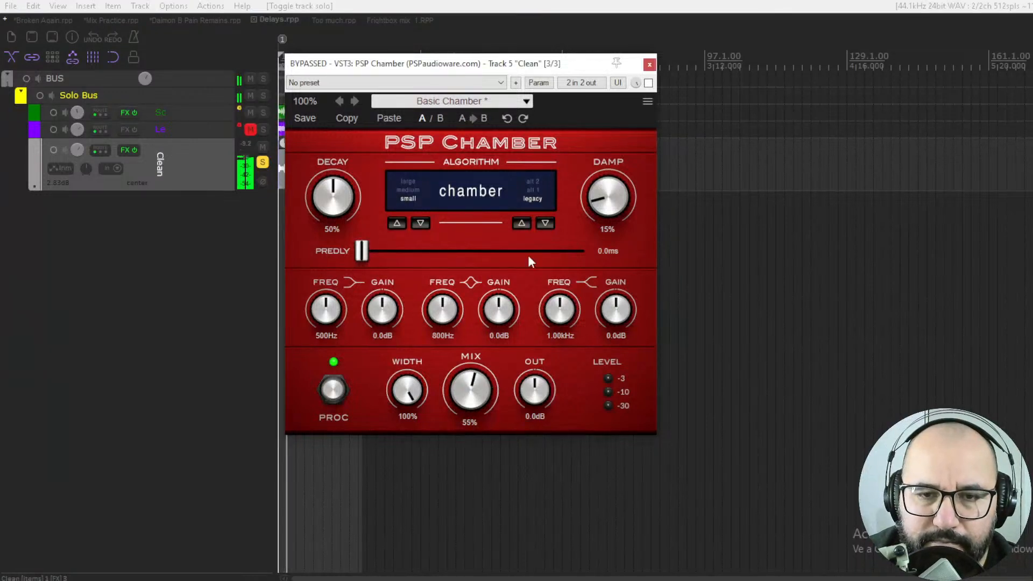
left_click(648, 83)
mouse_move(492, 386)
left_mouse_down()
mouse_move(492, 362)
mouse_move(485, 404)
left_mouse_up()
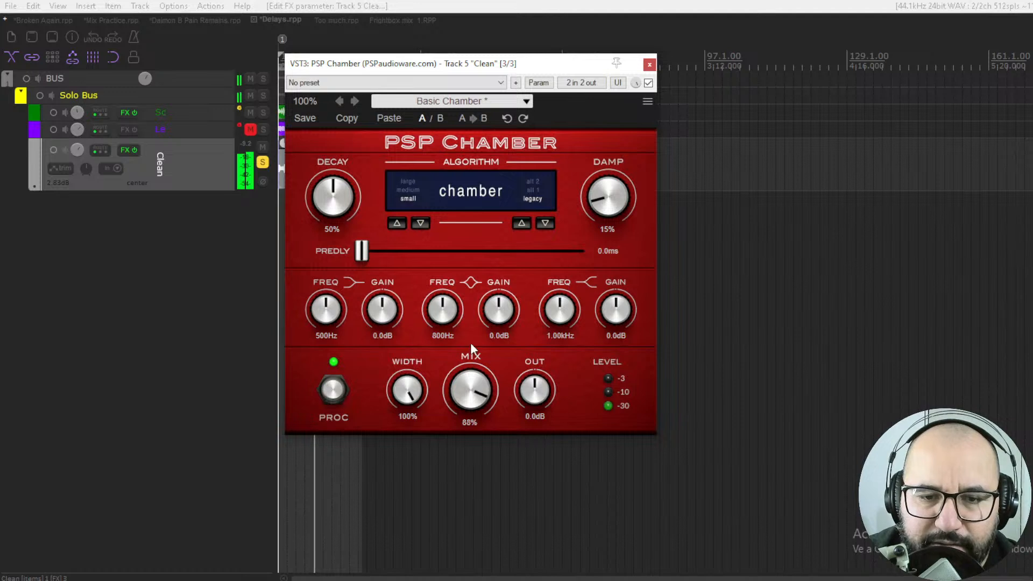
scroll(475, 374, "up", 5)
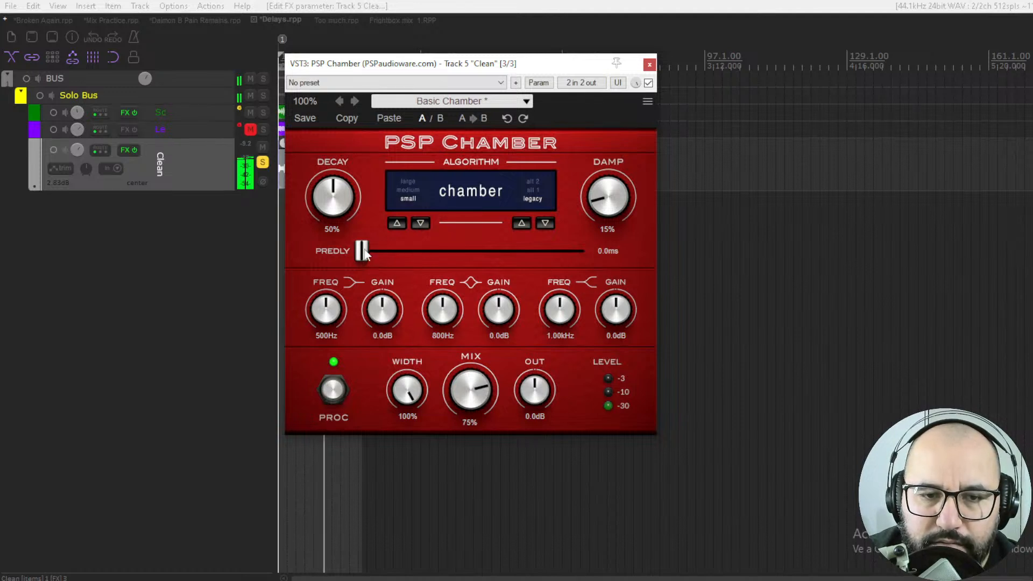
Change the Clean track's chamber size through medium to large while trying pre-delays of 110, 57 and 32 ms
left_click_drag(362, 251, 436, 257)
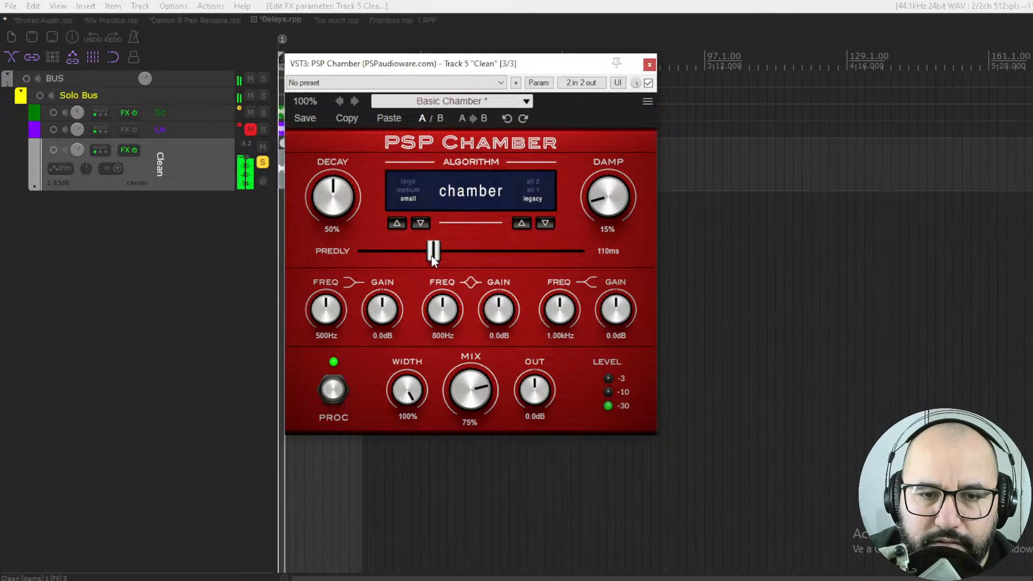
left_click(399, 222)
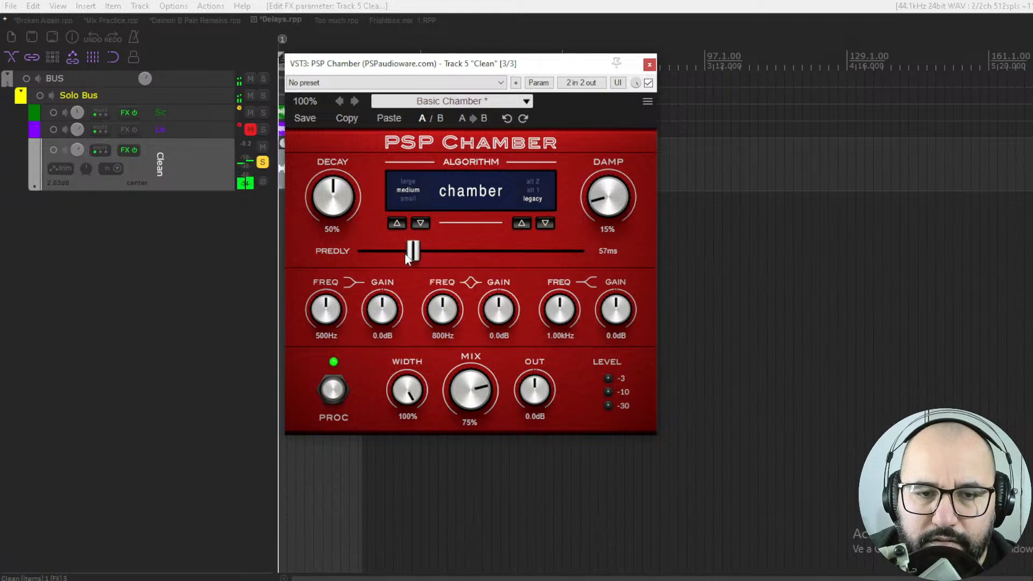
left_click_drag(404, 255, 400, 240)
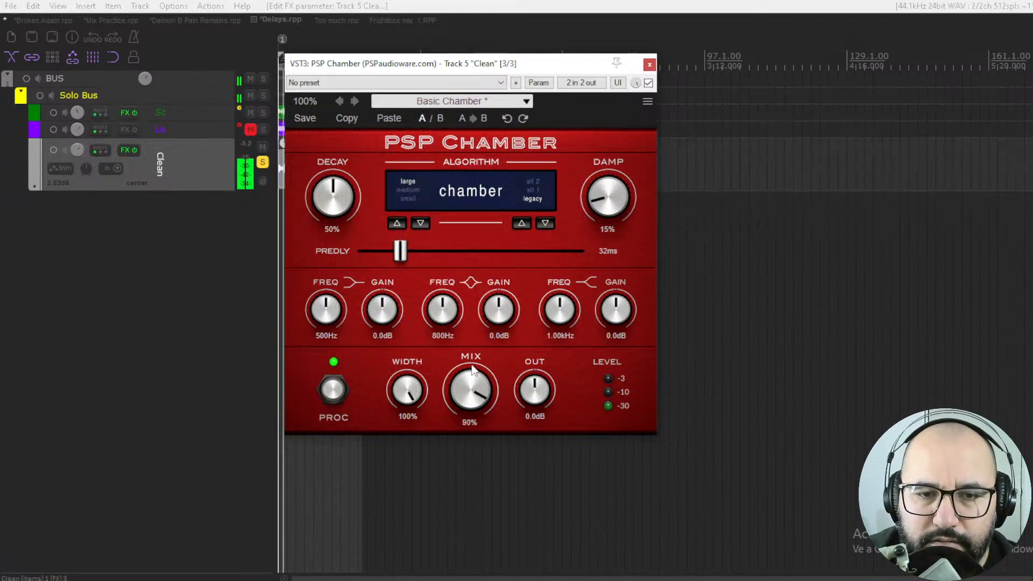
Set the Clean track's reverb mix to 74%, pre-delay to 0.0 ms and damp to 32%
left_click_drag(473, 393, 471, 410)
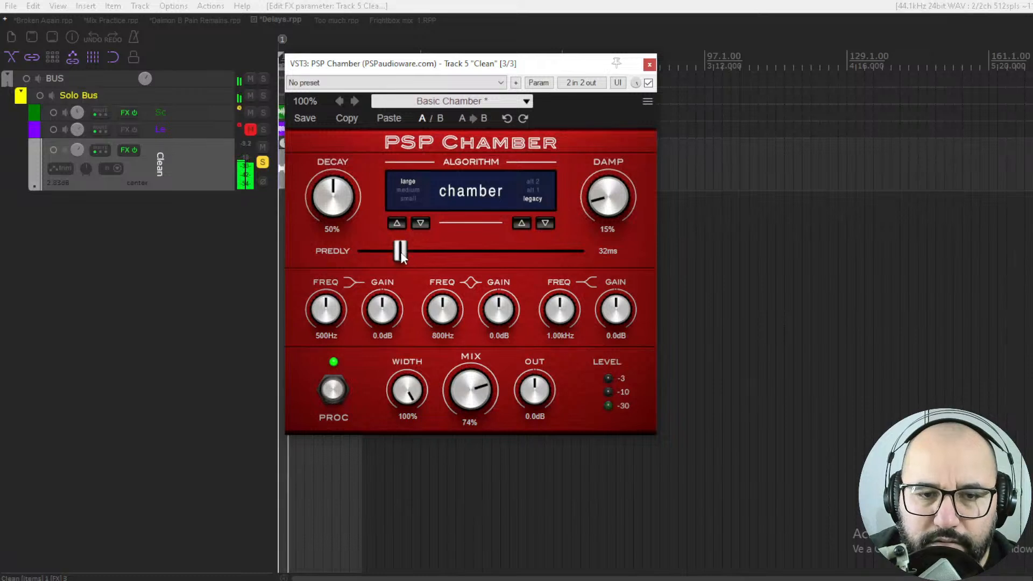
left_click_drag(407, 248, 311, 260)
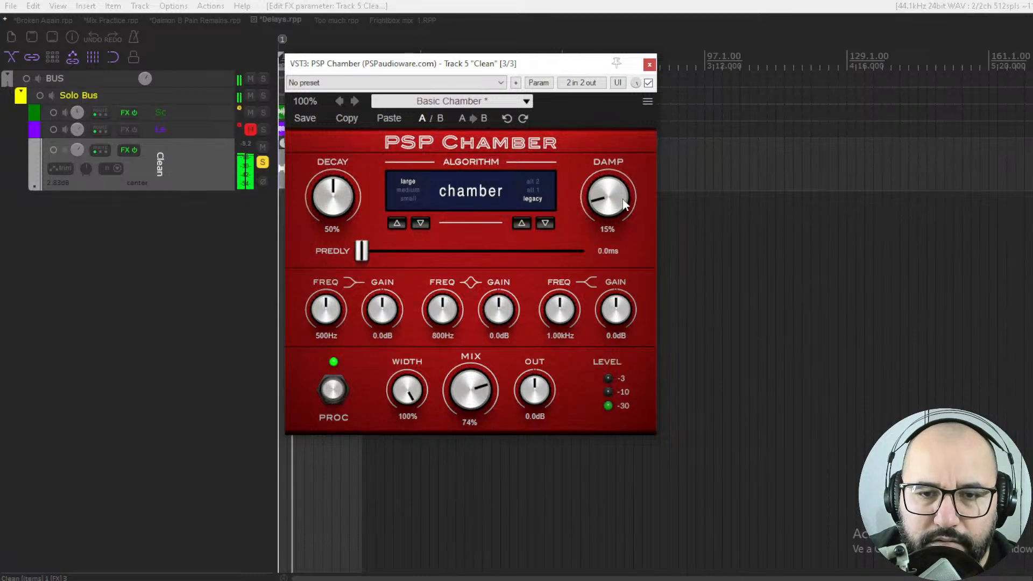
left_click_drag(624, 203, 624, 174)
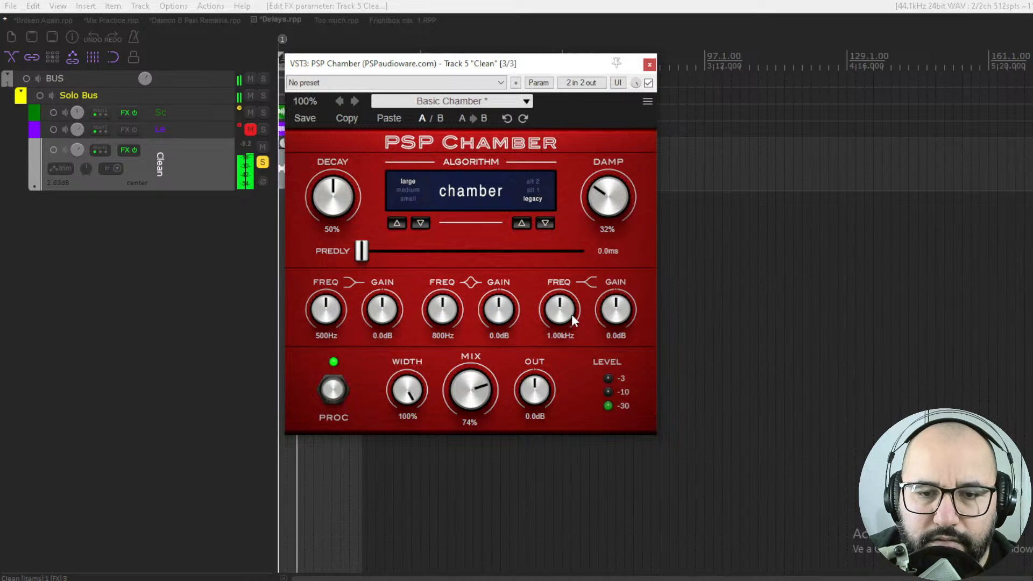
Set the Clean track reverb's high-shelf EQ to 6.52 kHz and 4.5 dB, then compare it with processing switched off and on
left_click_drag(571, 314, 624, 272)
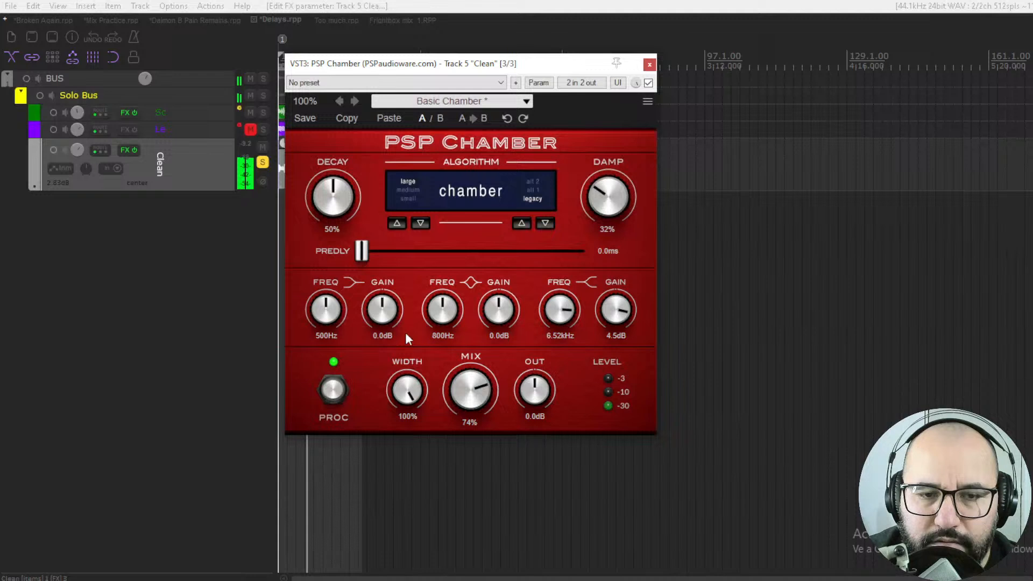
left_click(338, 396)
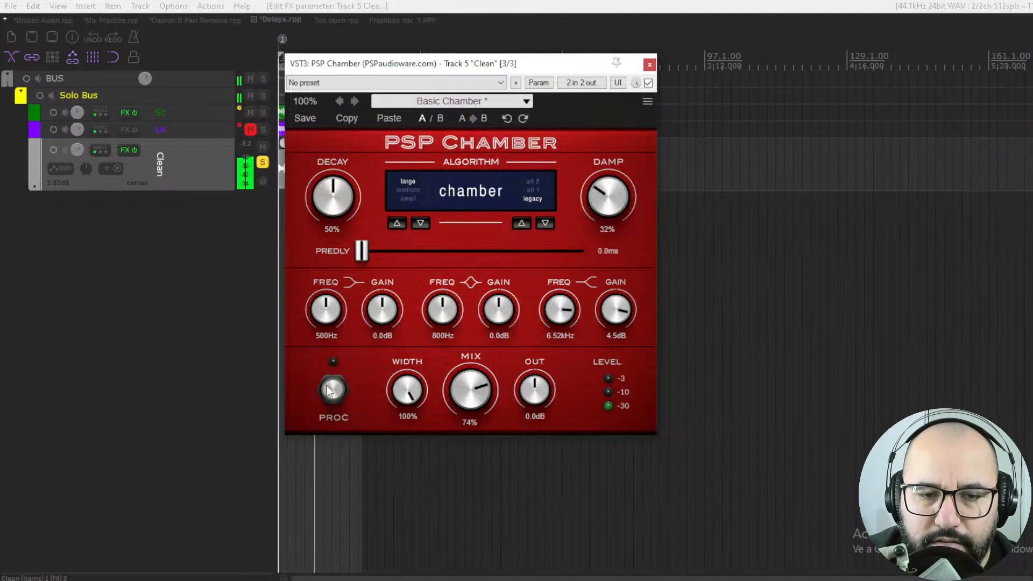
left_click(330, 391)
Set the Clean track reverb's output to 3.4 dB and compare the sound with the plug-in bypassed and enabled
left_click_drag(534, 381, 535, 378)
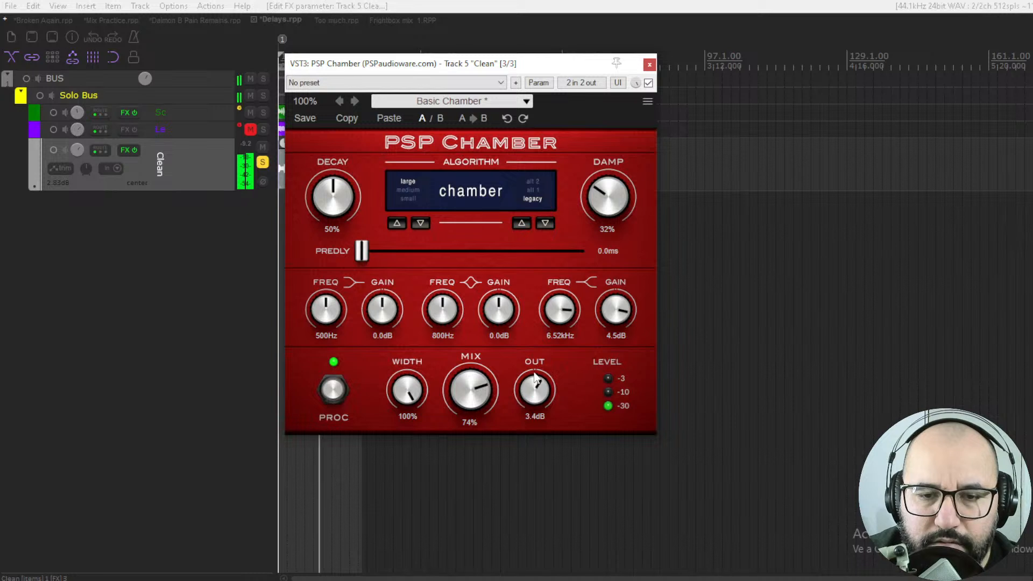
left_click(648, 83)
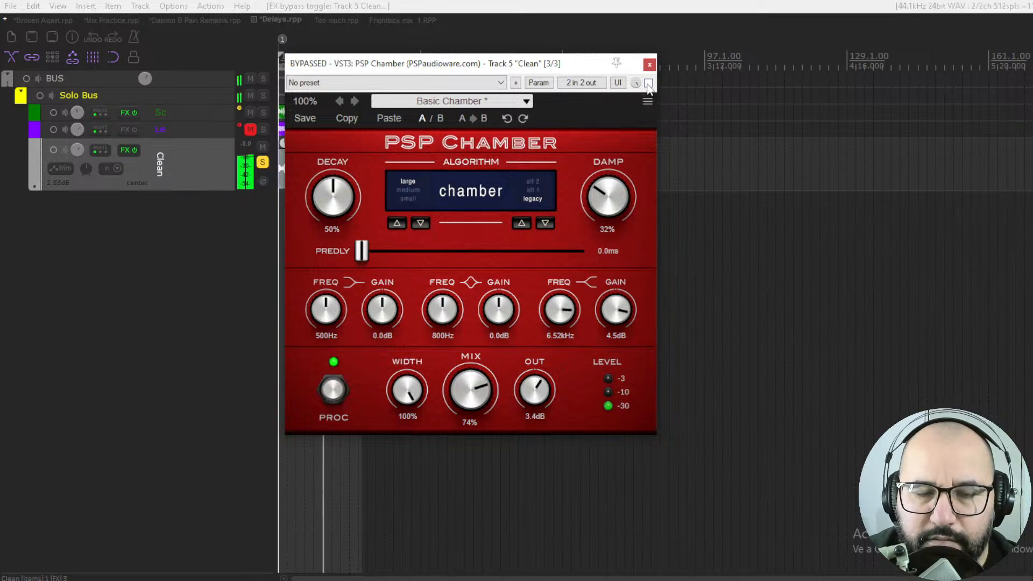
left_click(648, 83)
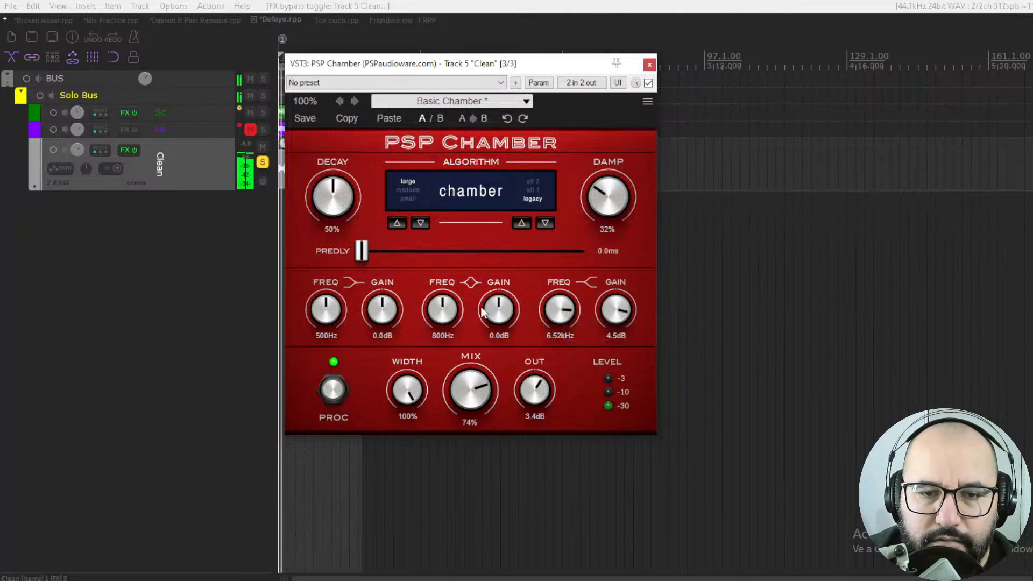
Choose the chamber's alt 1 variation with 65% decay, 57% mix and 2.1 dB output
left_click_drag(464, 389, 464, 400)
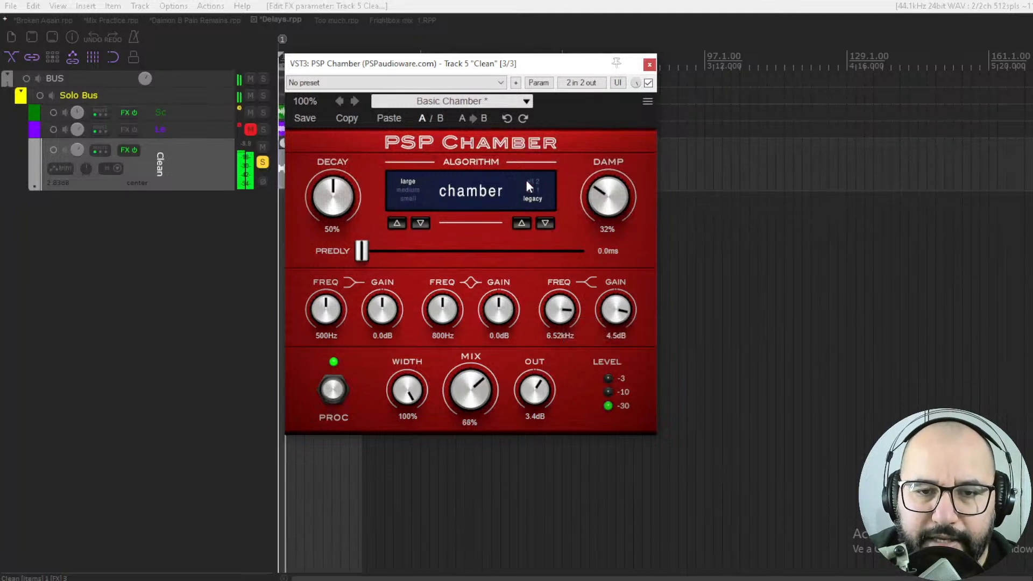
left_click(521, 224)
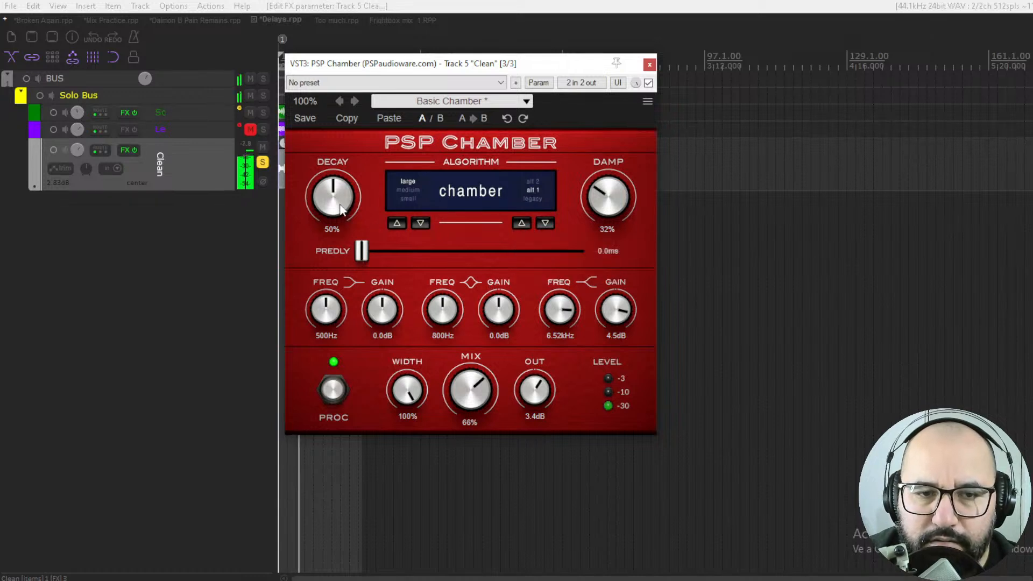
left_click_drag(343, 205, 348, 198)
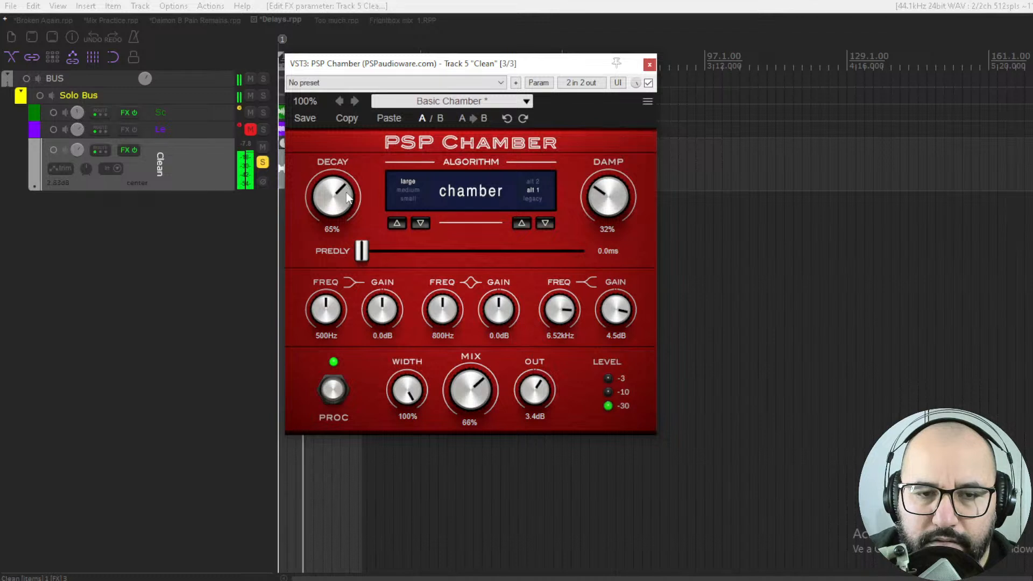
left_click_drag(473, 383, 536, 403)
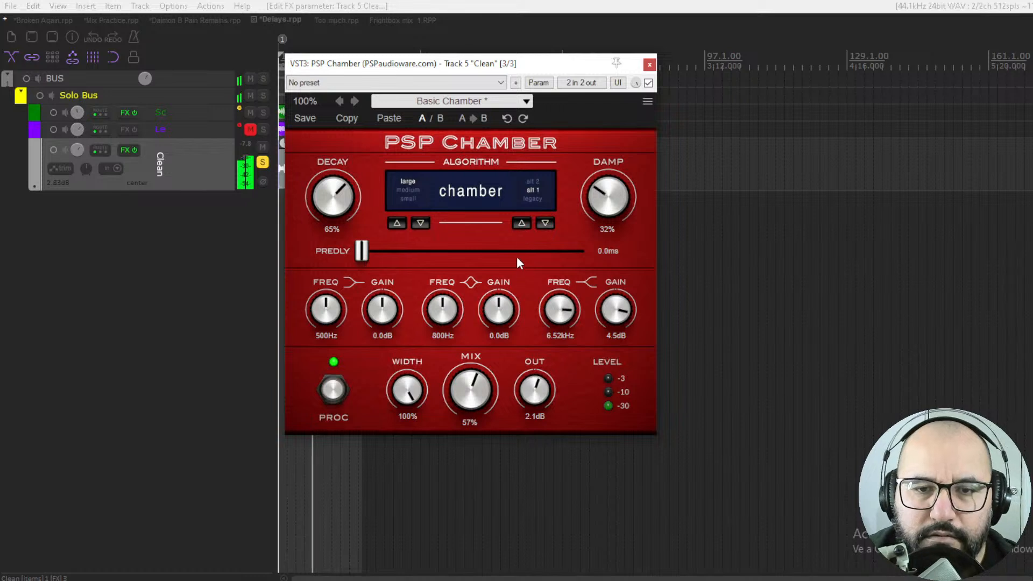
Compare the large chamber's alt 2, legacy and alt 1 variations, ending on alt 2
left_click(519, 222)
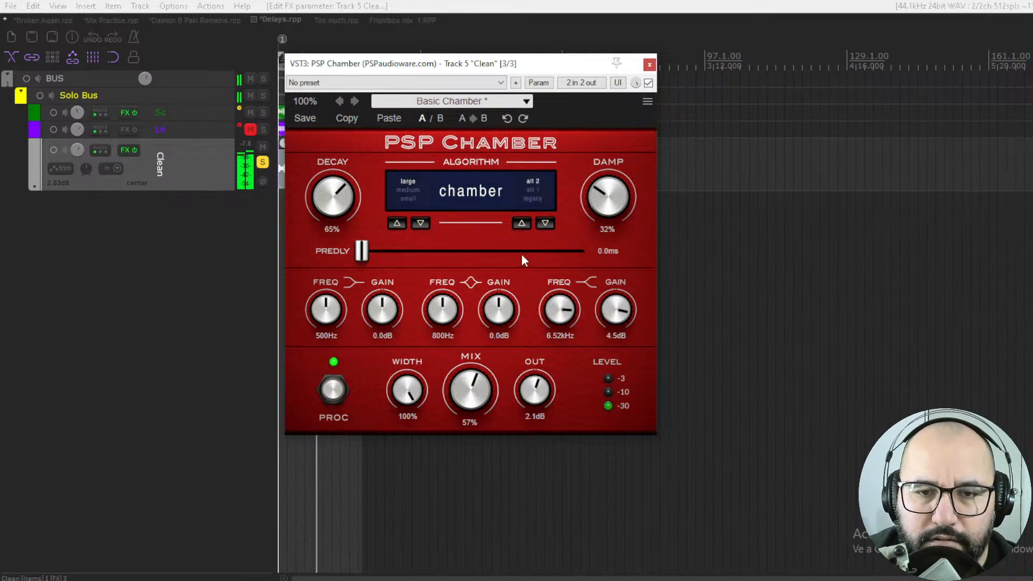
left_click(544, 223)
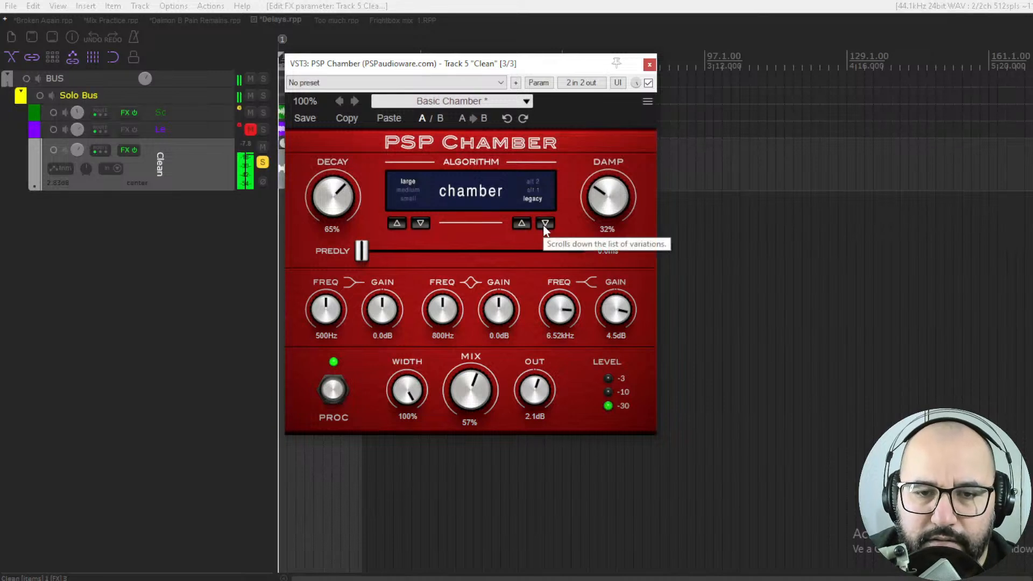
left_click(524, 226)
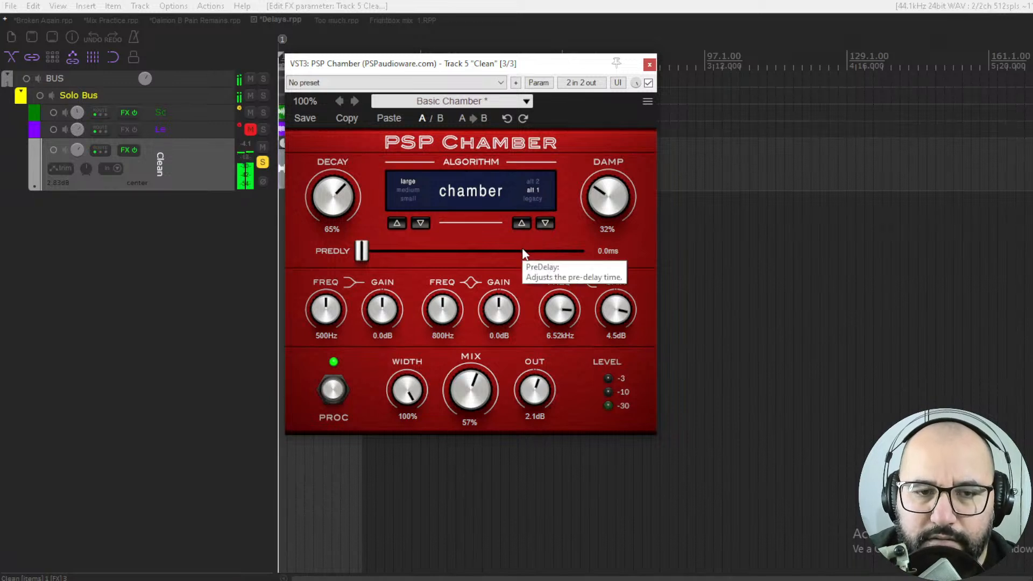
left_click(525, 223)
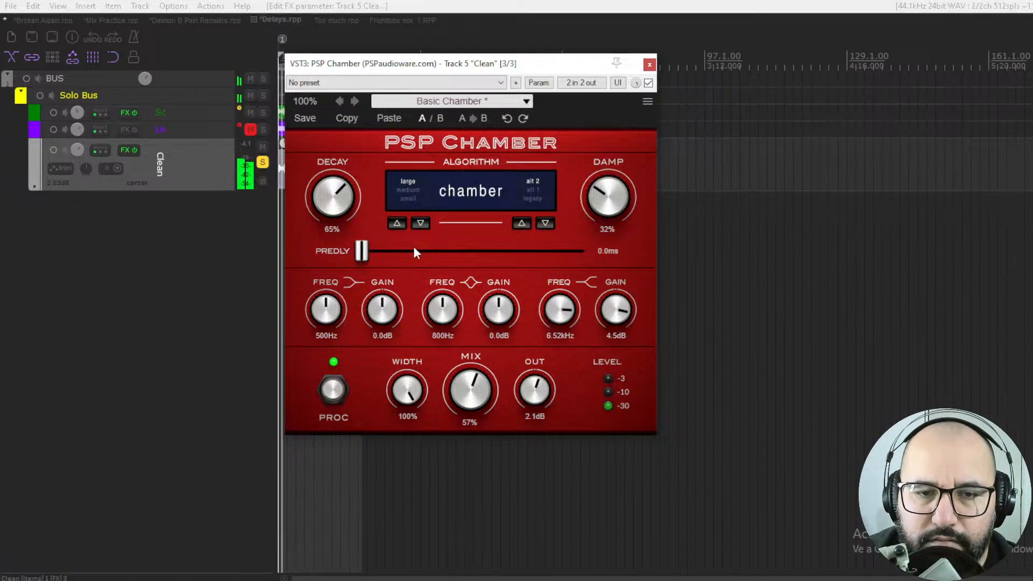
Reduce the chamber size through medium to small and set the reverb mix to 65%
left_click(420, 224)
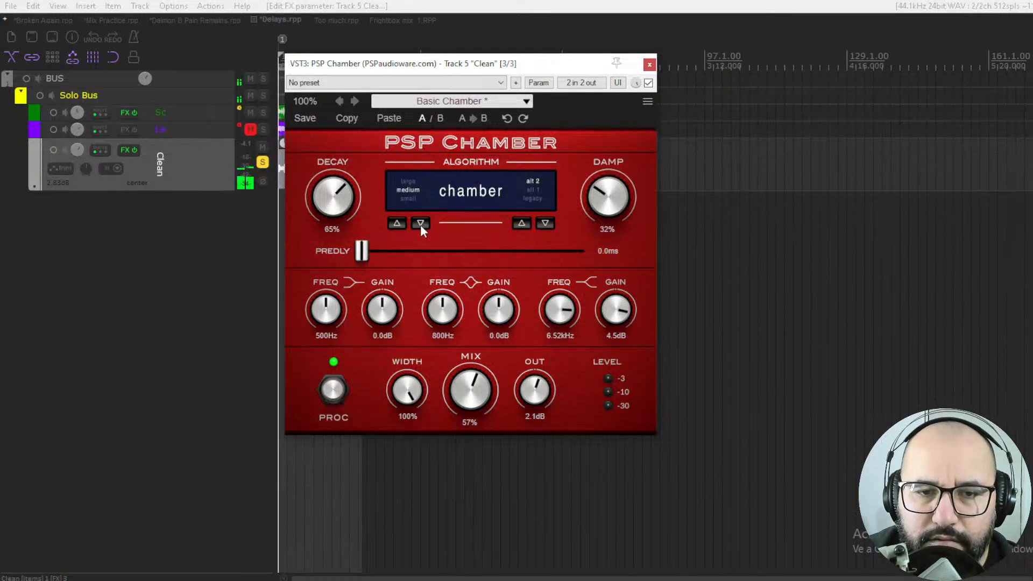
left_click(420, 224)
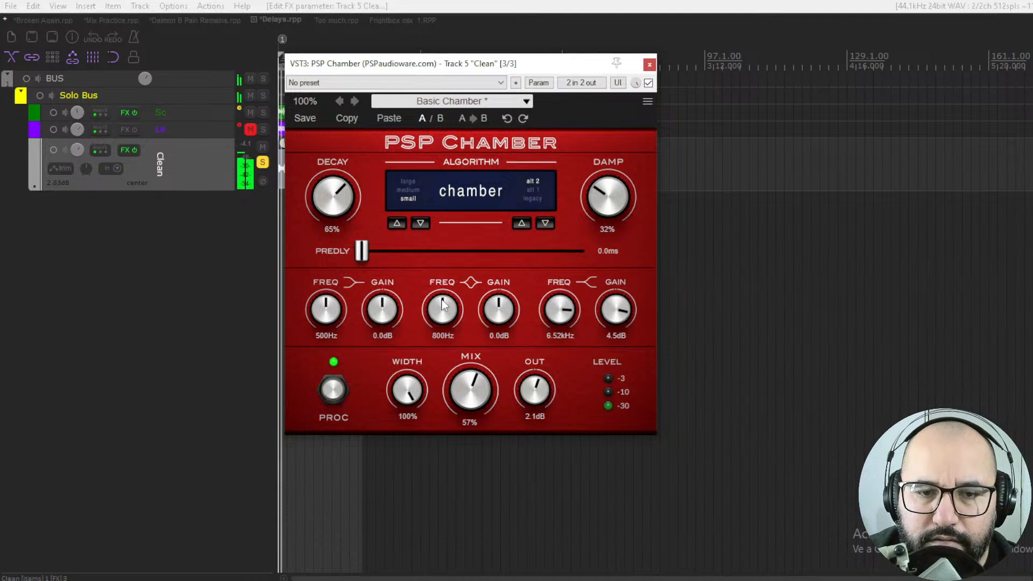
scroll(475, 381, "up", 2)
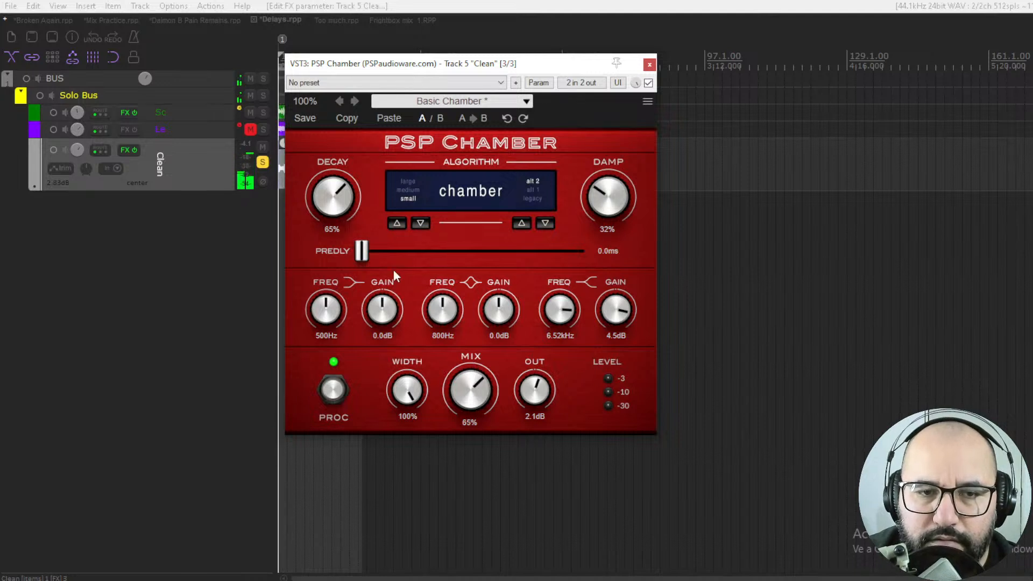
Bypass PSP Chamber on the Clean track and switch to the Too much project with DarkFire on the DRUMS track
left_click(648, 83)
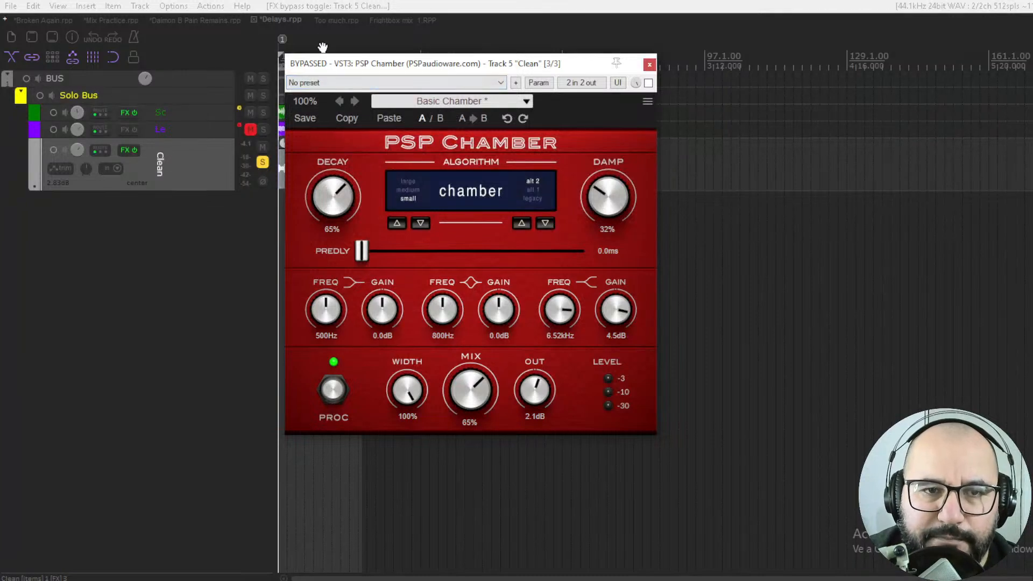
left_click(326, 20)
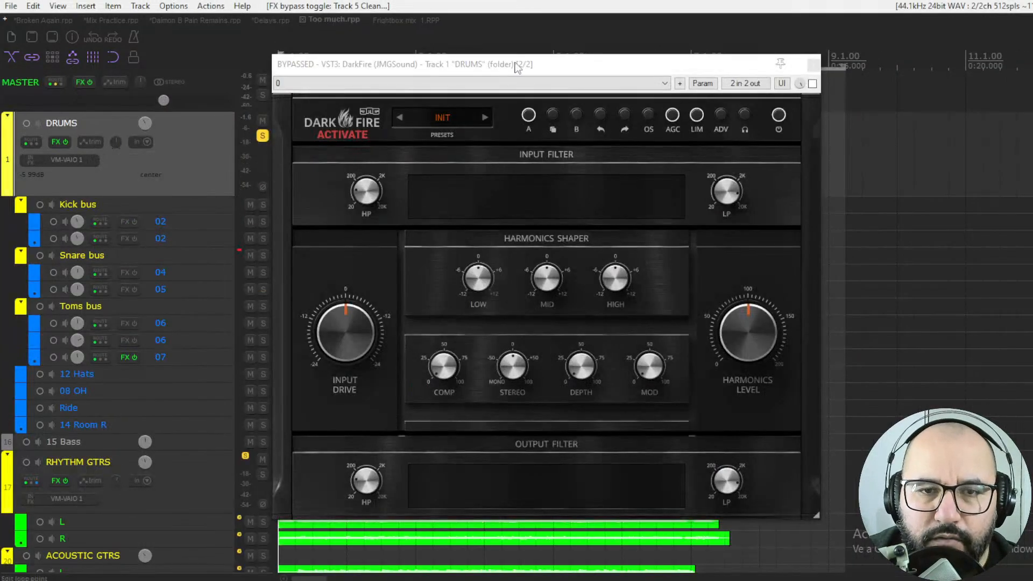
left_click(540, 68)
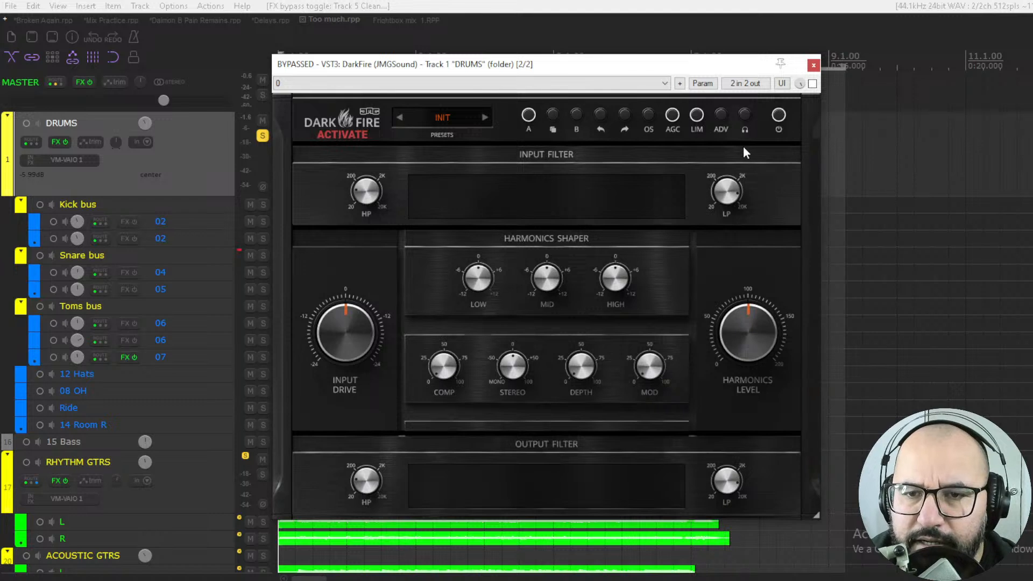
Toggle DarkFire's AGC, then reveal and hide its advanced mode to examine the filter slope and harmonics shaper options
left_click(670, 117)
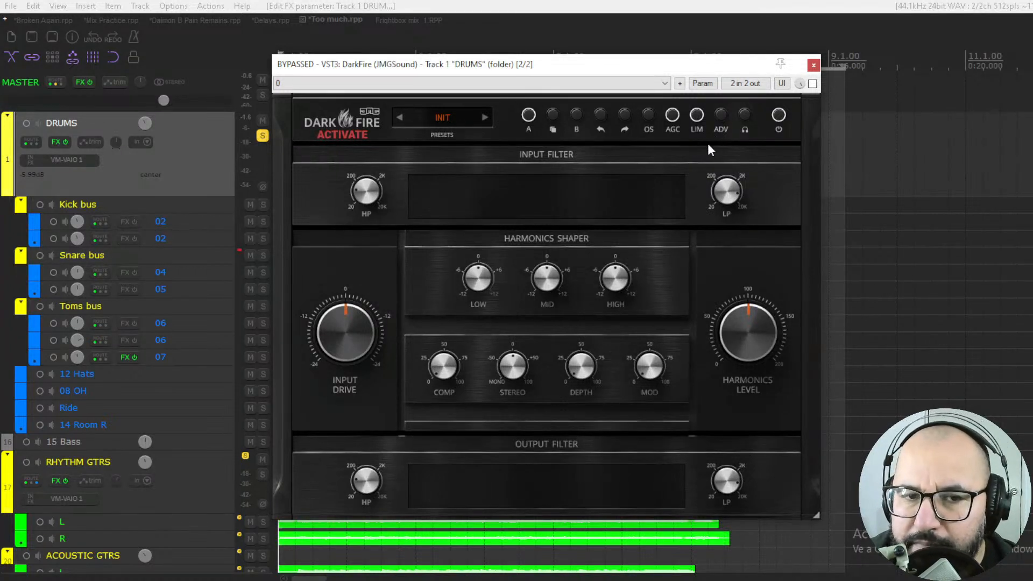
left_click(721, 116)
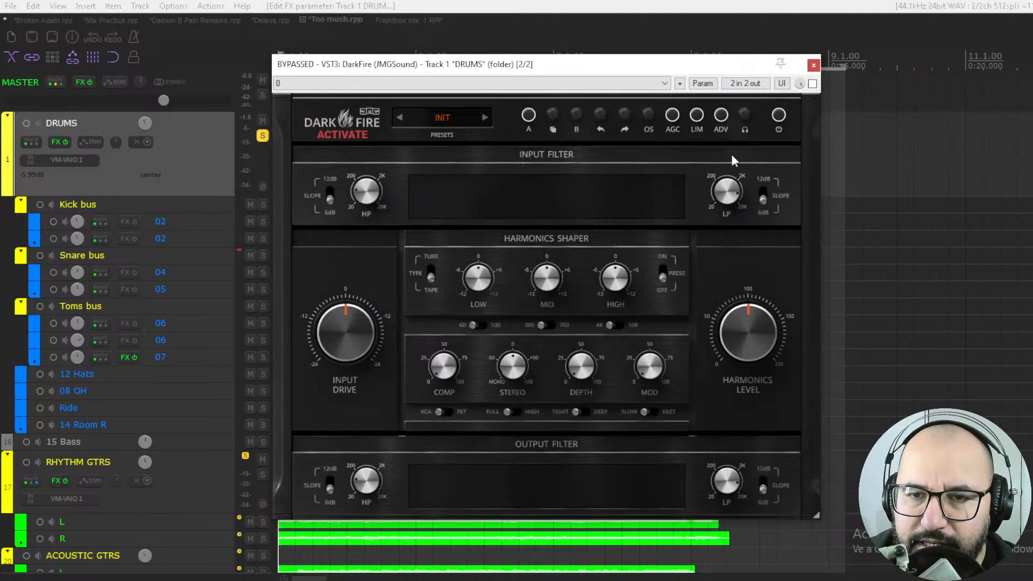
left_click(721, 117)
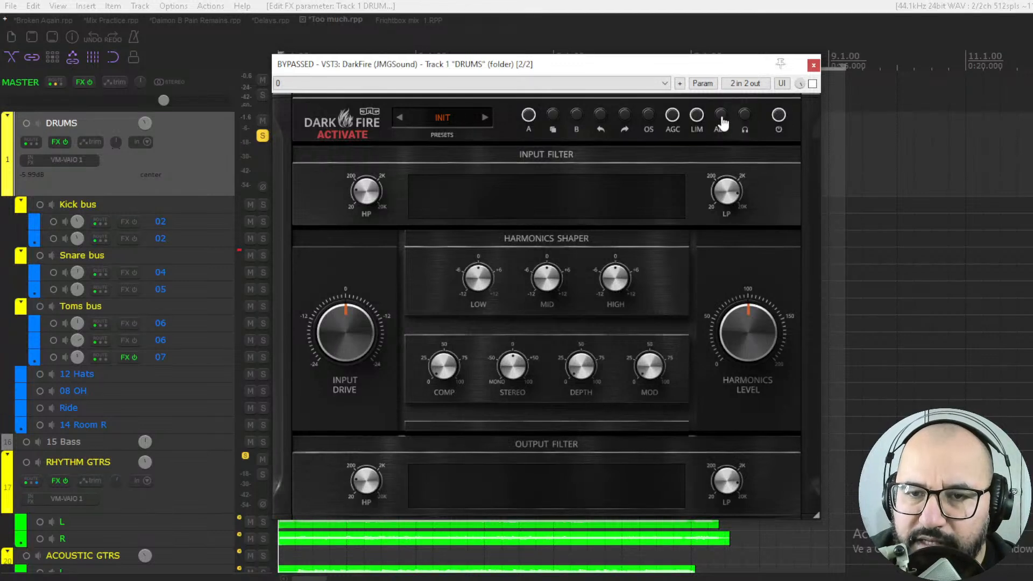
left_click(721, 118)
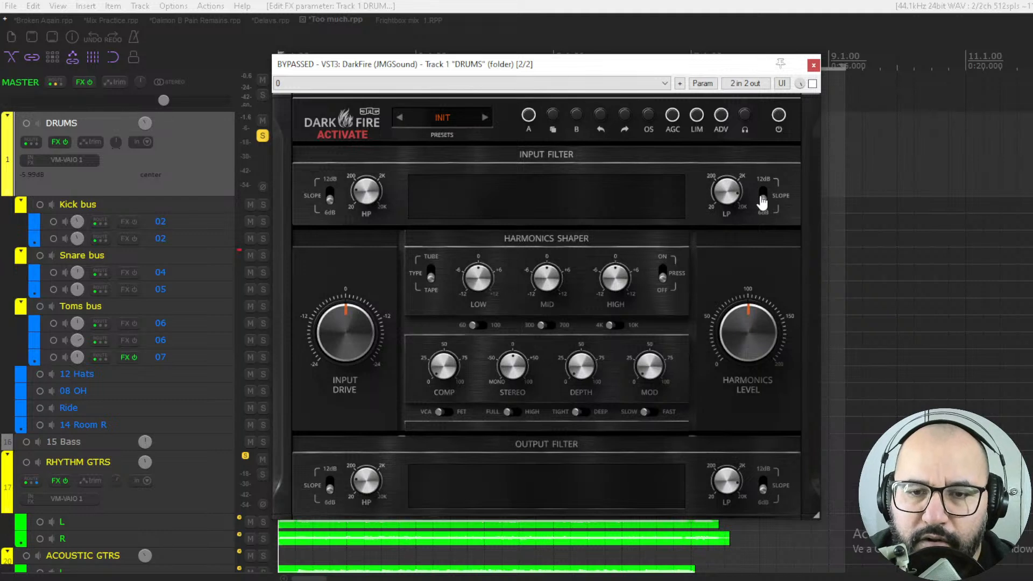
left_click(722, 119)
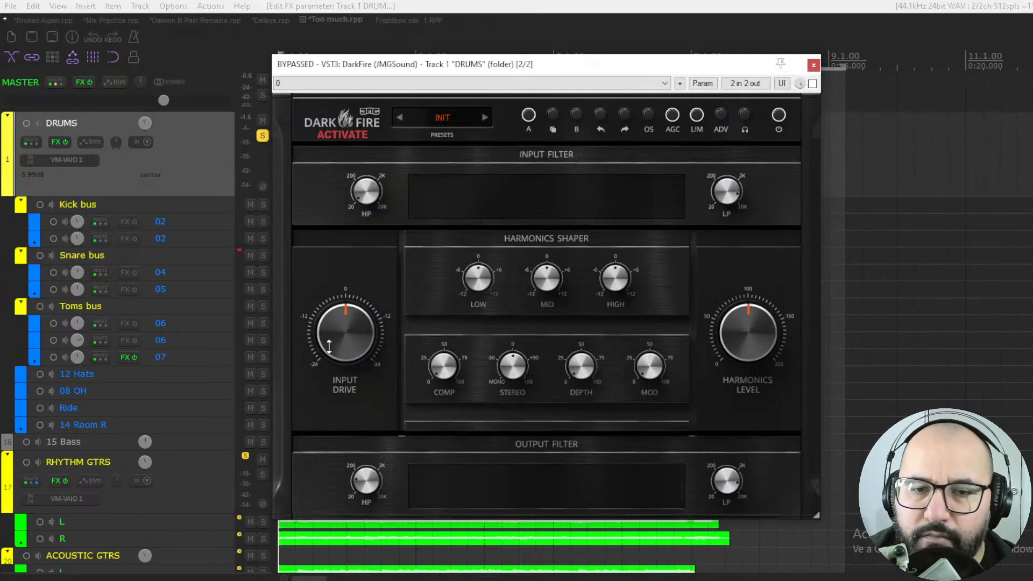
Raise DarkFire's input drive, enable its headphone listen mode, and ease the drive back to about +12
mouse_move(329, 346)
left_mouse_down()
mouse_move(329, 296)
mouse_move(336, 351)
left_mouse_up()
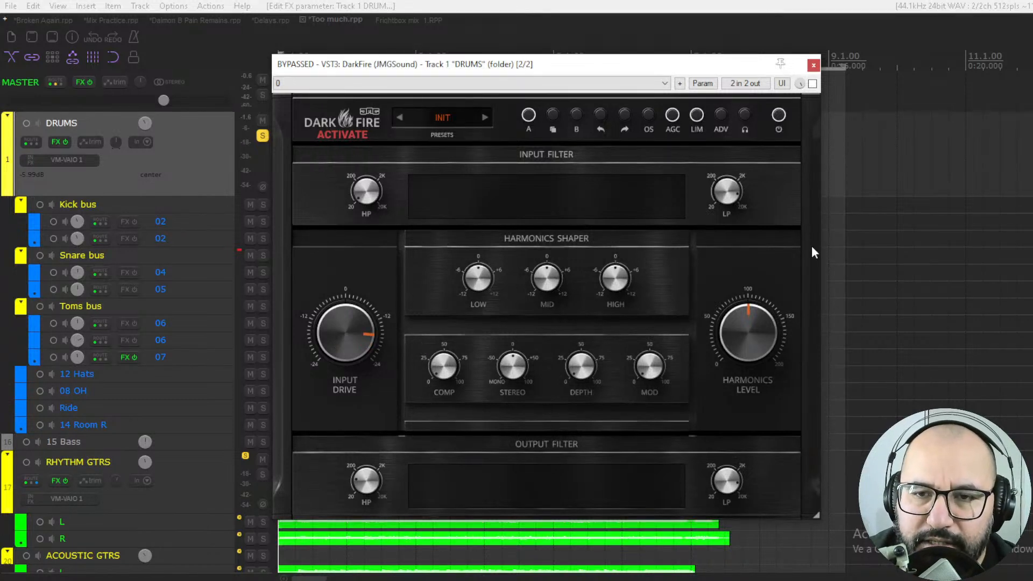
left_click(745, 114)
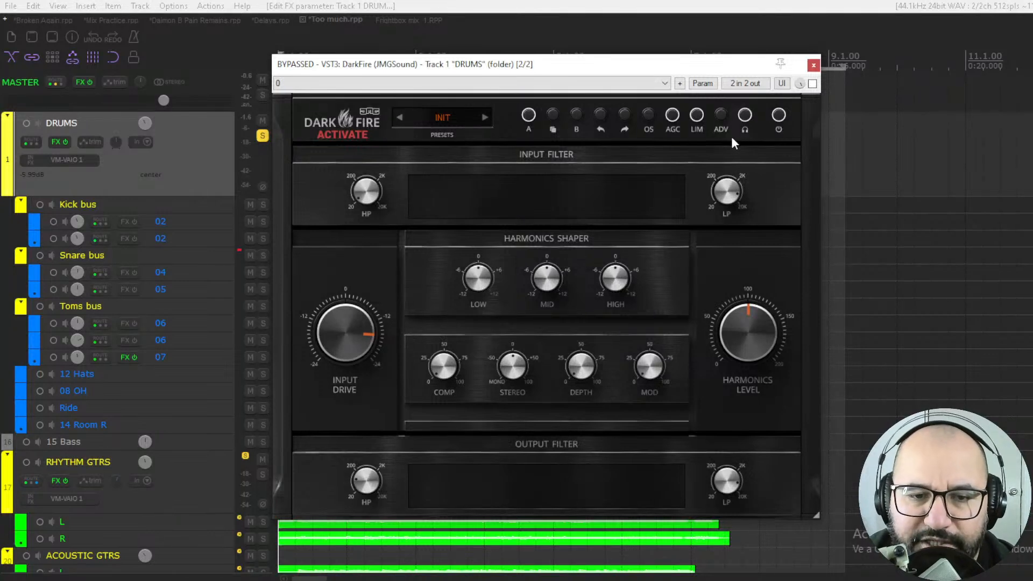
left_click_drag(359, 335, 358, 349)
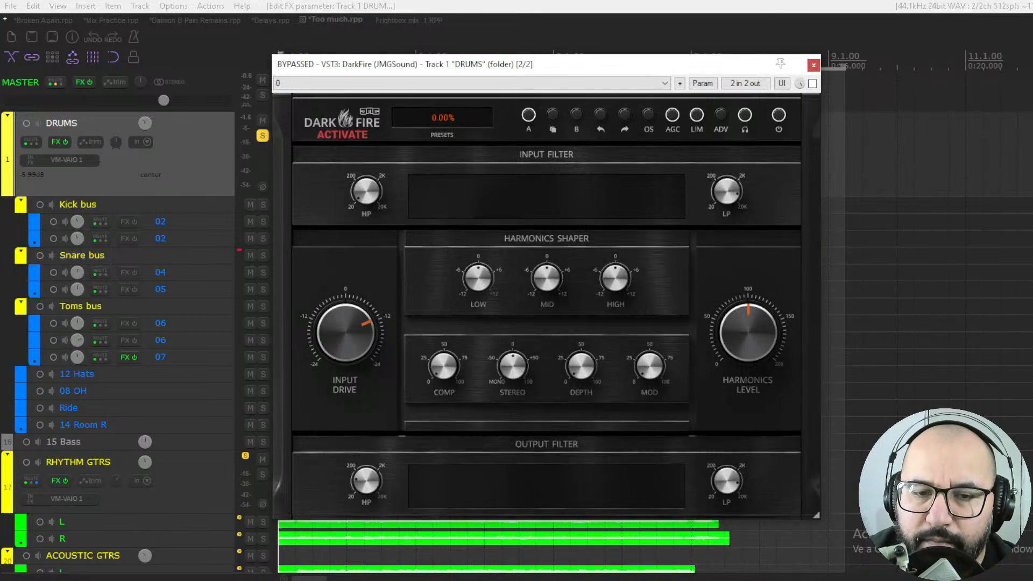
Try the harmonics shaper's stereo and depth controls and lower the harmonics level to 0
mouse_move(519, 367)
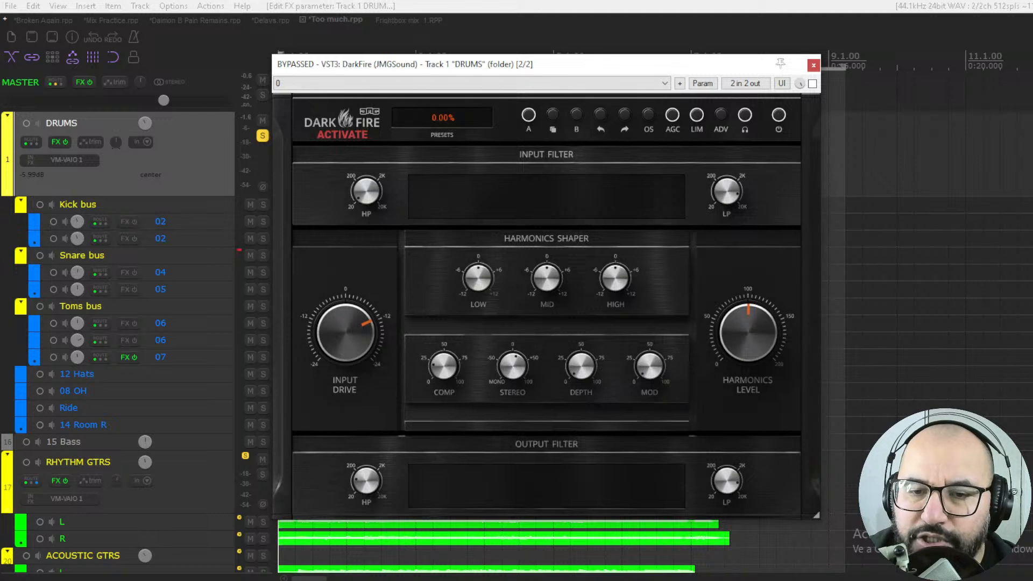
left_click_drag(602, 385, 602, 366)
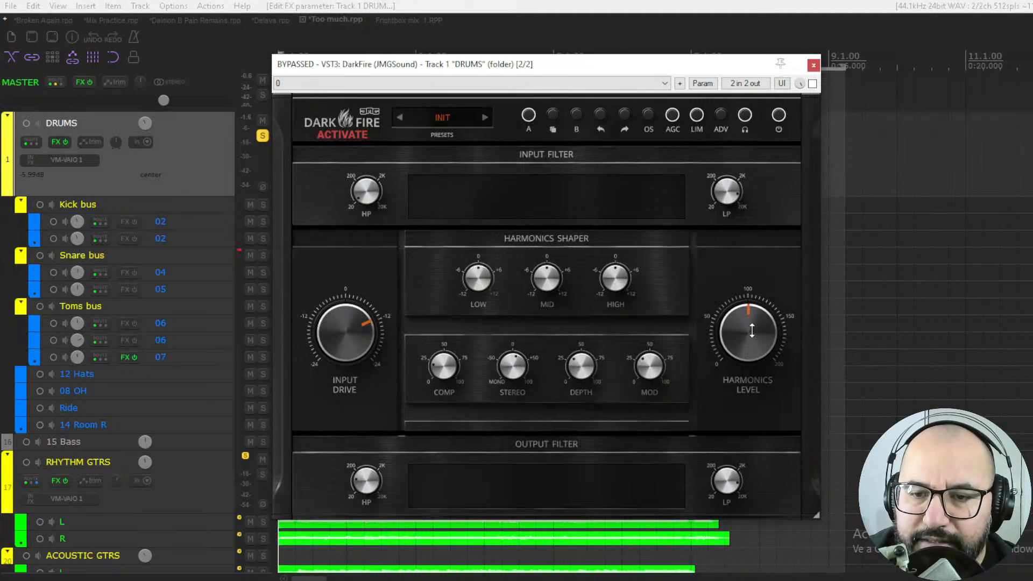
left_click_drag(752, 330, 751, 376)
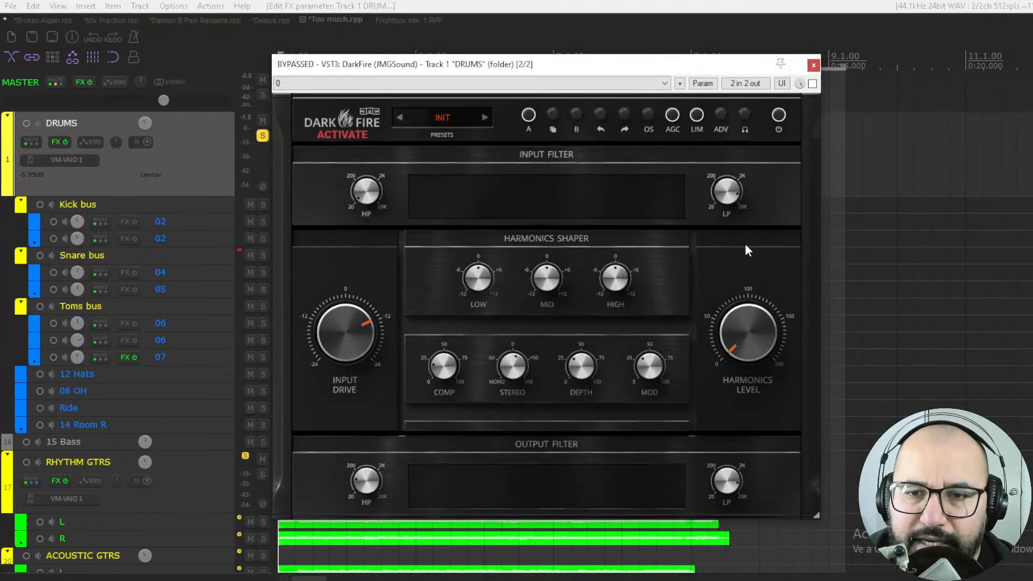
left_click(752, 326)
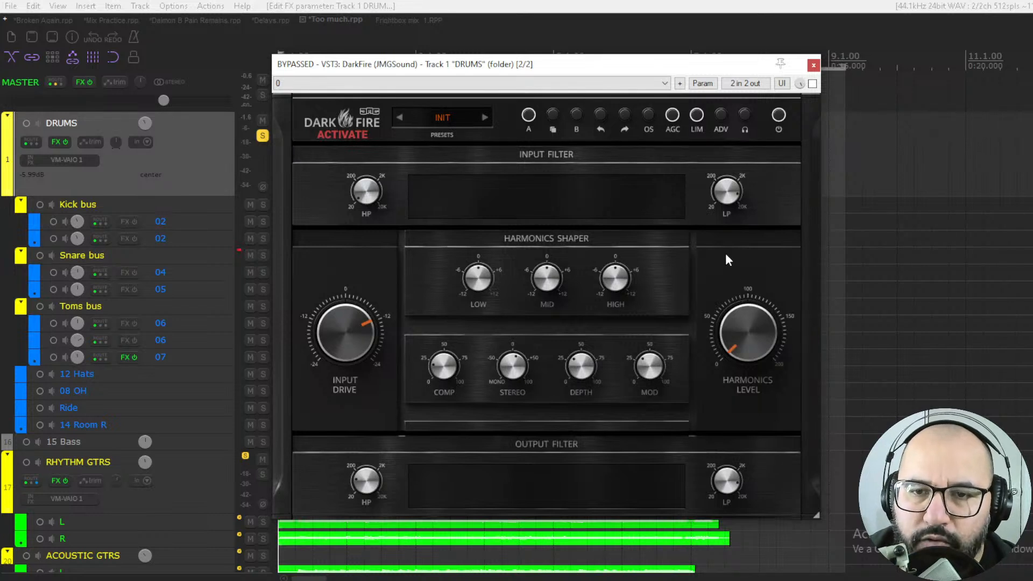
Show DarkFire's advanced controls again and examine the tube and tape type switch, leaving advanced mode on
left_click(721, 129)
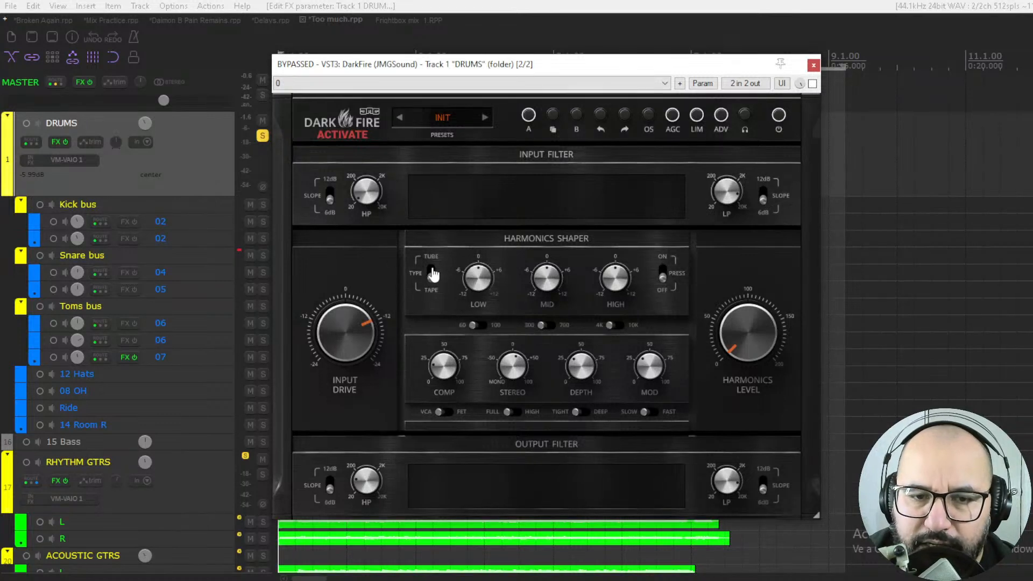
left_click(430, 278)
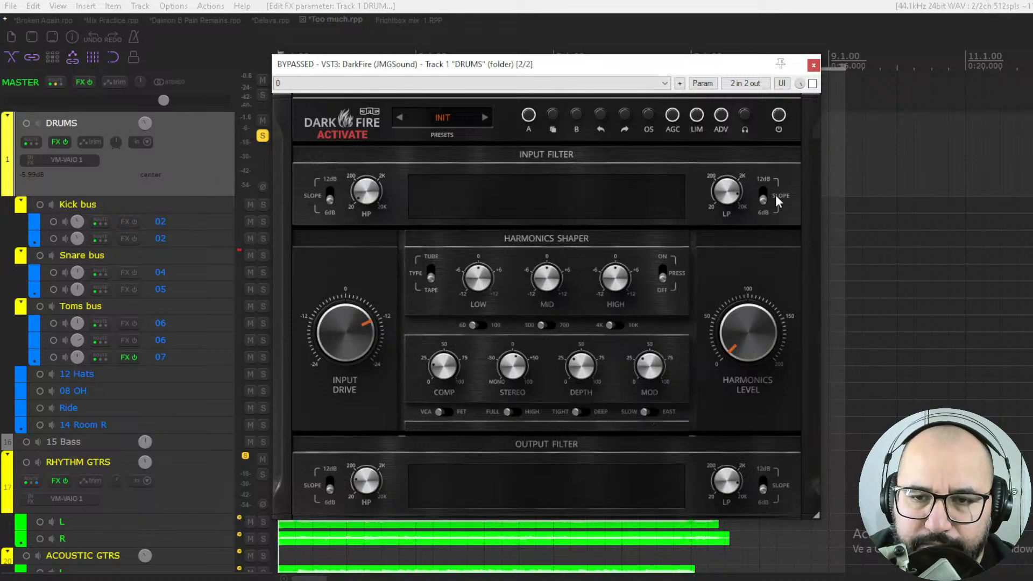
left_click(721, 118)
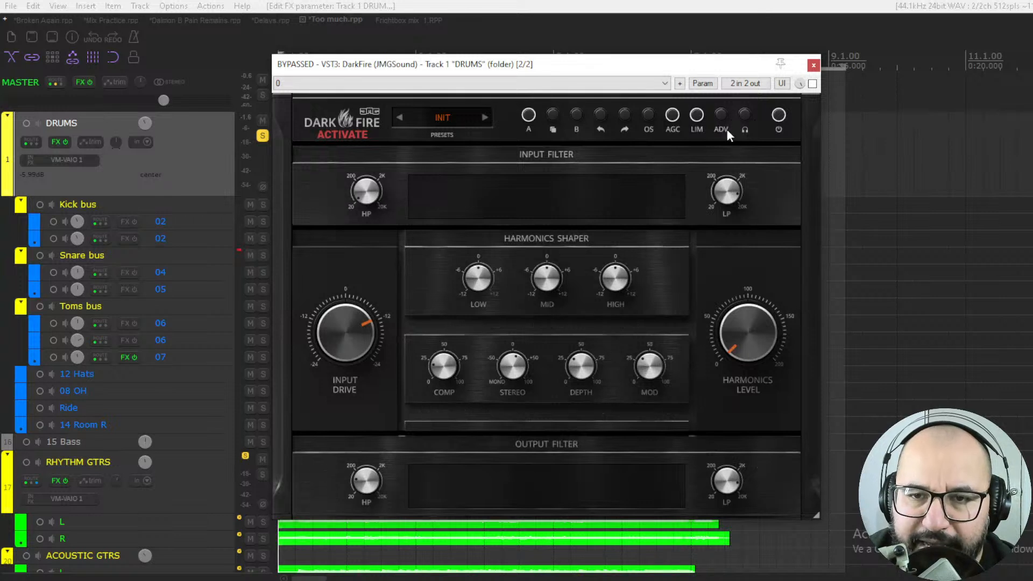
left_click(720, 117)
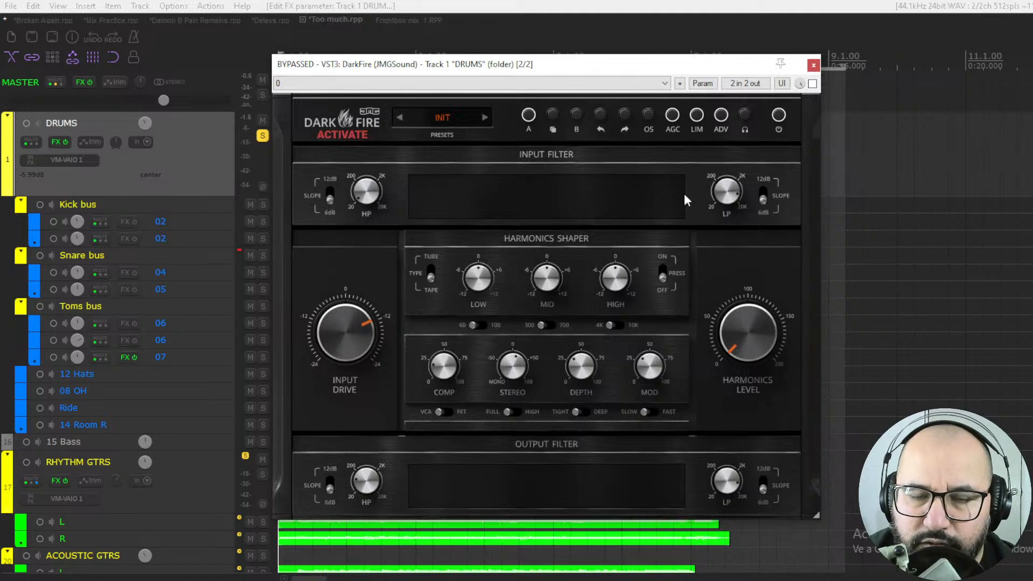
Hide DarkFire's advanced controls and set the input drive to 0
left_click(724, 119)
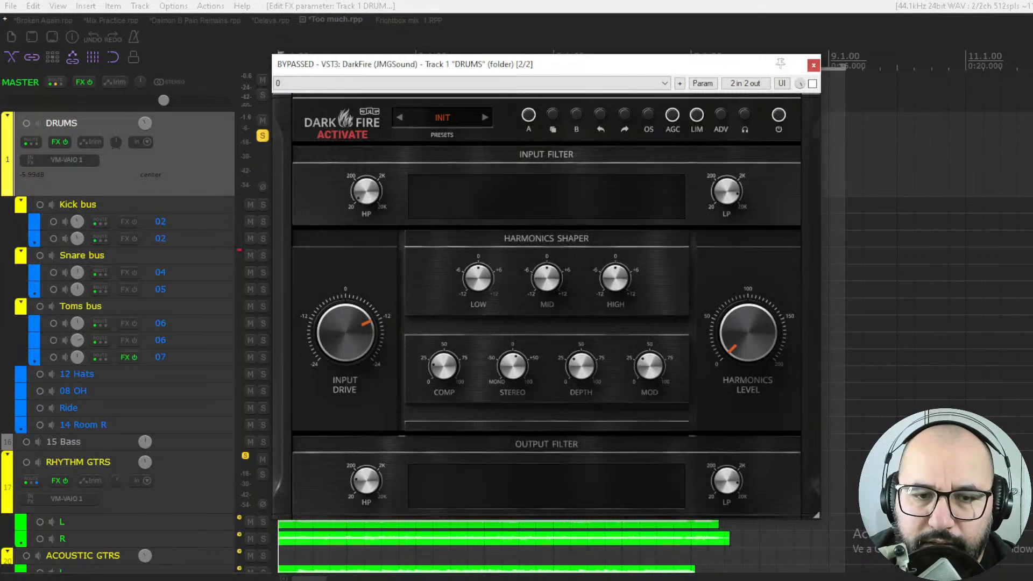
double_click(350, 333)
type("0")
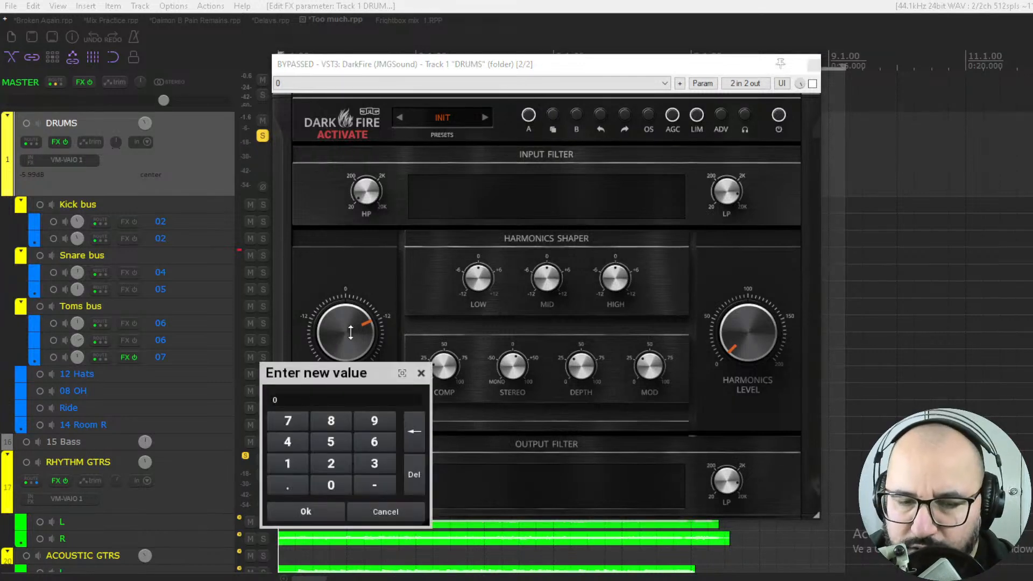
key("Return")
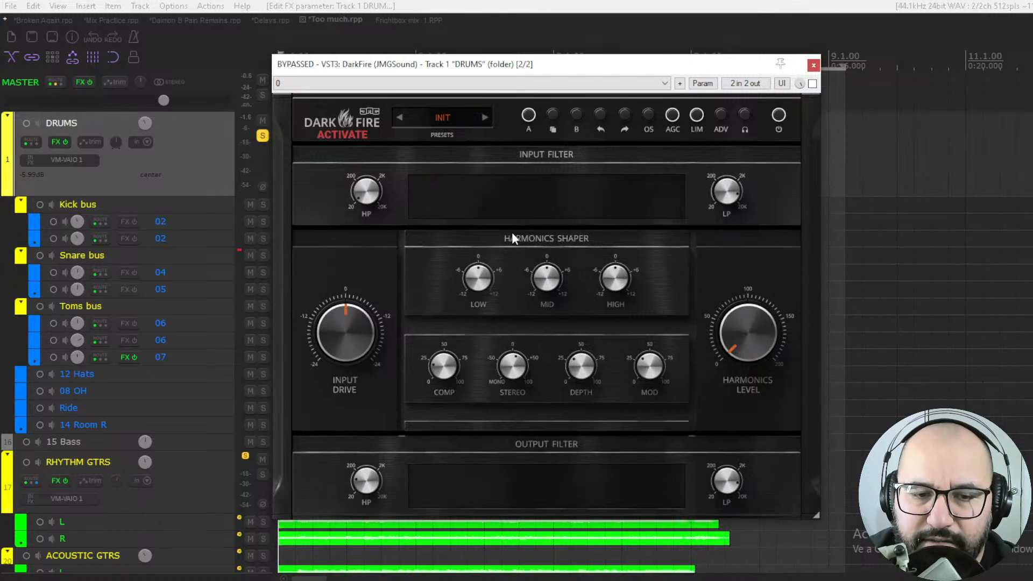
Play the drums, take DarkFire out of bypass and enable its headphone listen mode, then stop playback
key("space")
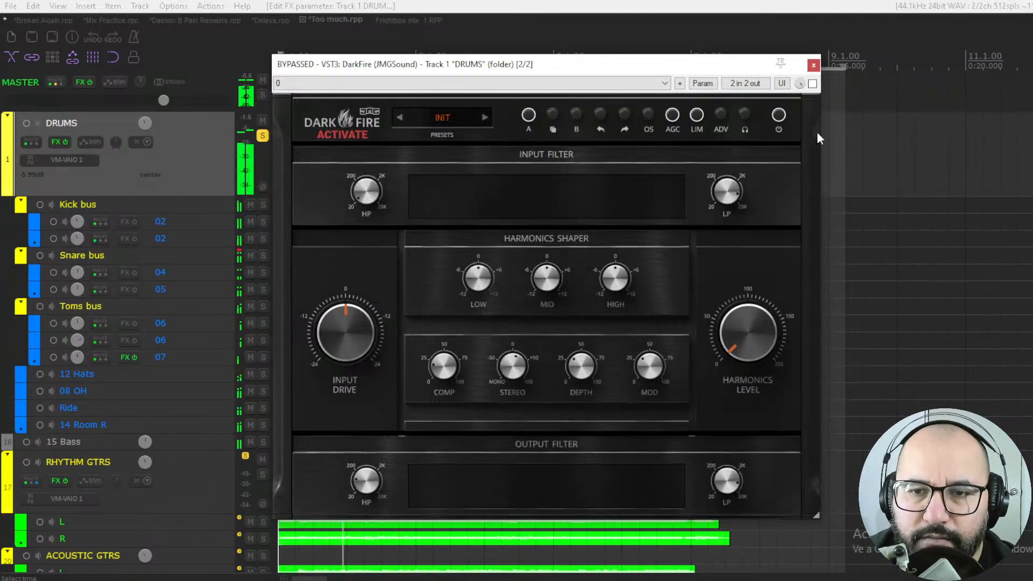
left_click(813, 84)
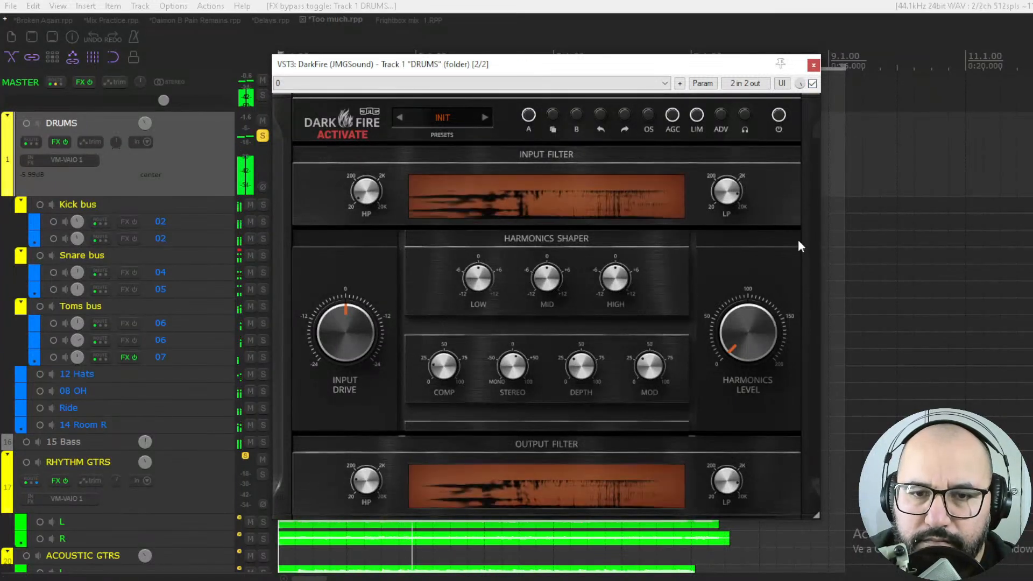
left_click(747, 124)
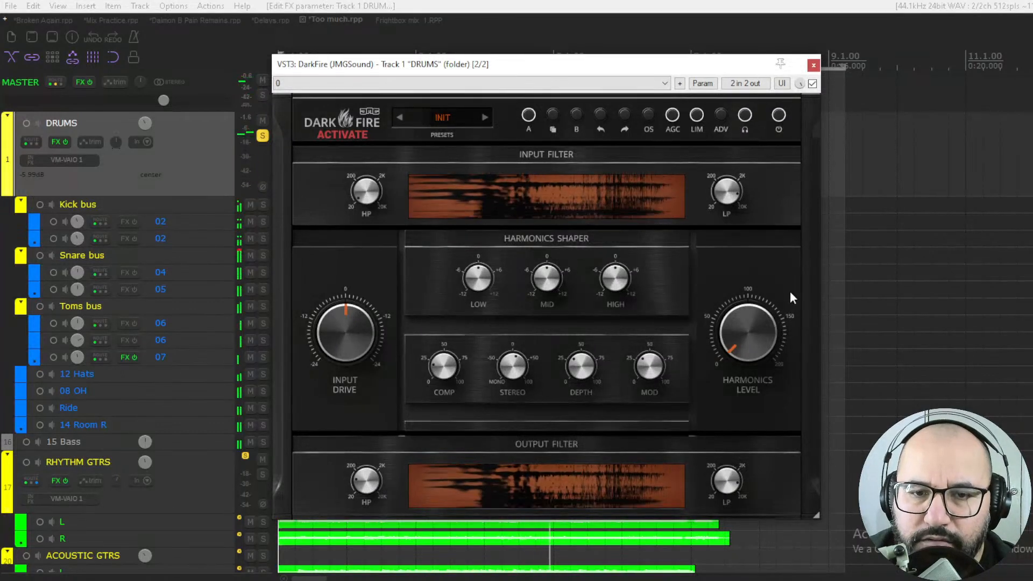
key("space")
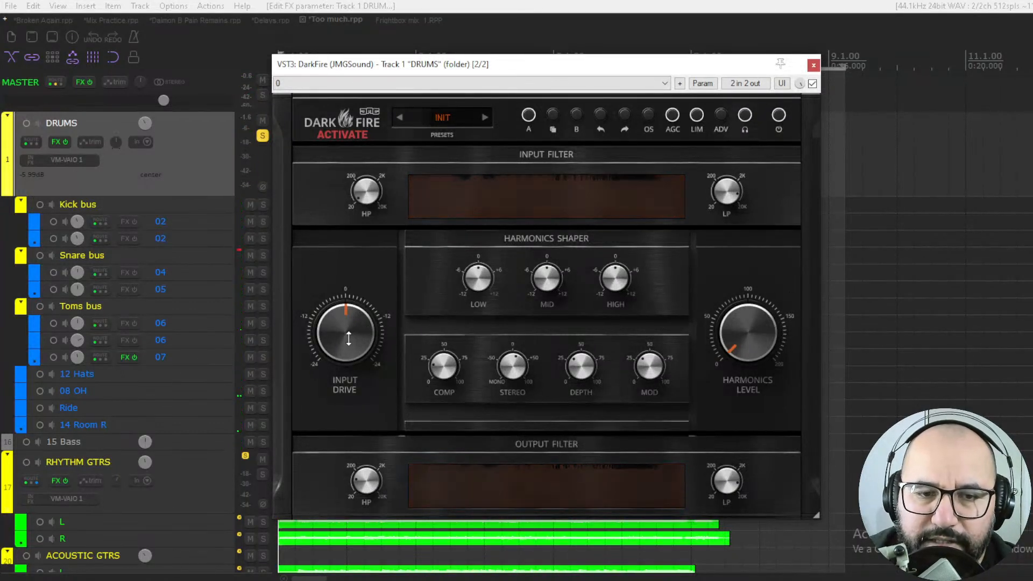
While the drums play, raise DarkFire's input drive to about +7 and bring the harmonics level up to somewhat below 50
key("space")
mouse_move(349, 338)
left_mouse_down()
mouse_move(349, 301)
mouse_move(348, 322)
left_mouse_up()
left_click_drag(748, 338, 749, 315)
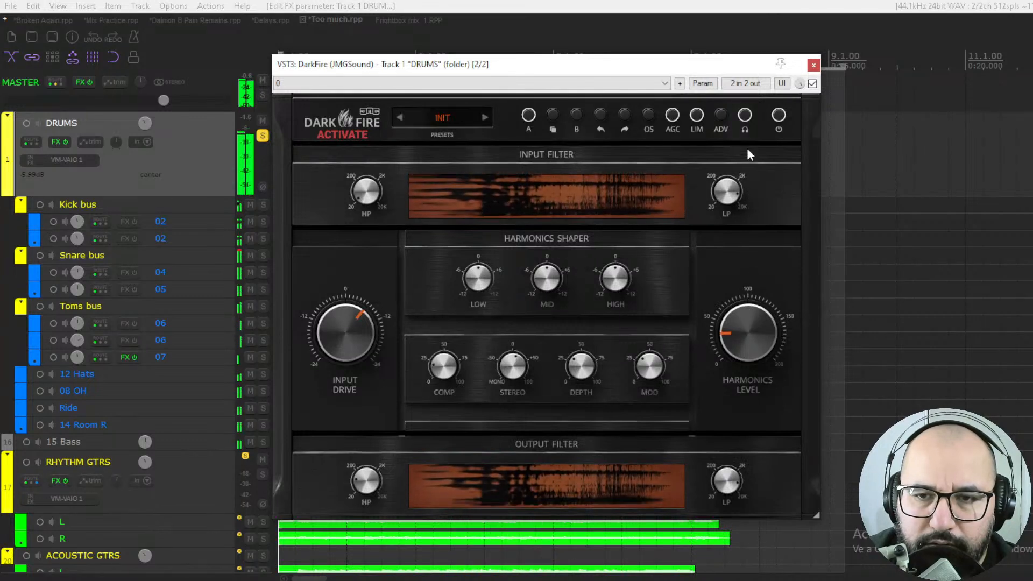
Compare the drums with listen mode off and harmonics level at 0, then restore listen mode and the previous harmonics level
left_click(745, 119)
left_click_drag(745, 321, 745, 371)
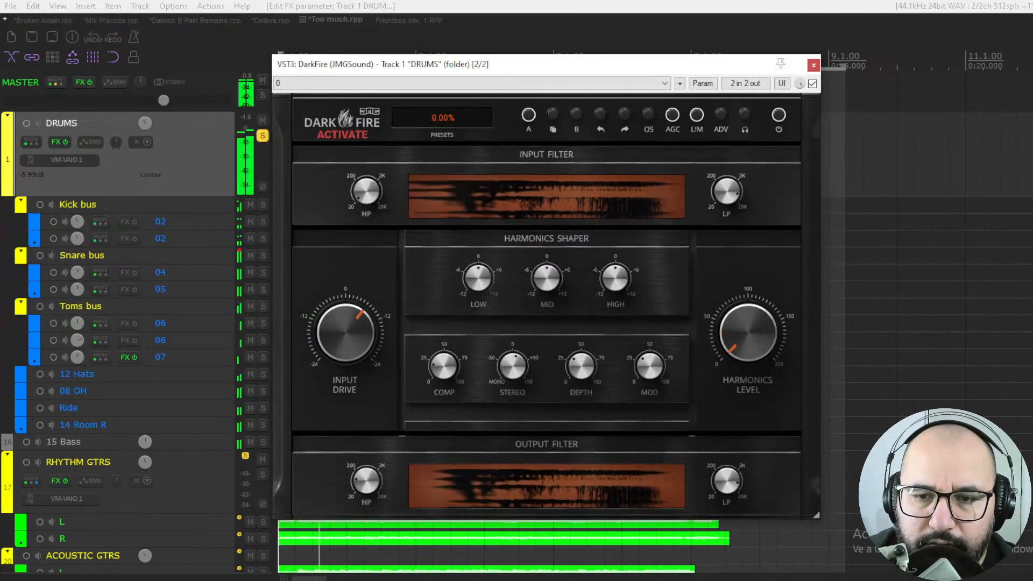
left_click(746, 116)
mouse_move(748, 332)
left_mouse_down()
mouse_move(749, 305)
mouse_move(747, 333)
left_mouse_up()
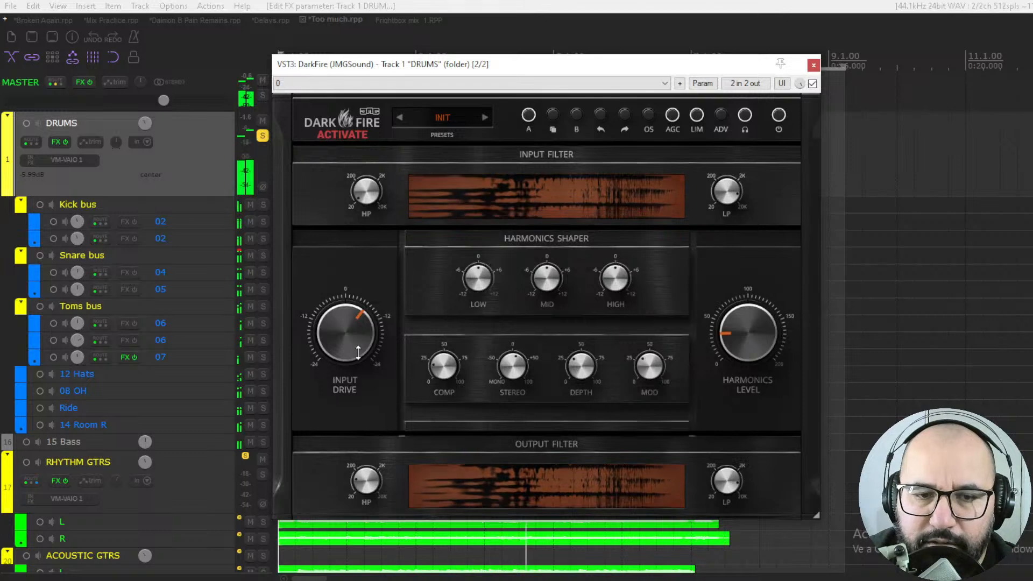
Raise the input drive to about +19 and try the harmonics shaper's comp, stereo and depth controls
left_click_drag(358, 352, 357, 322)
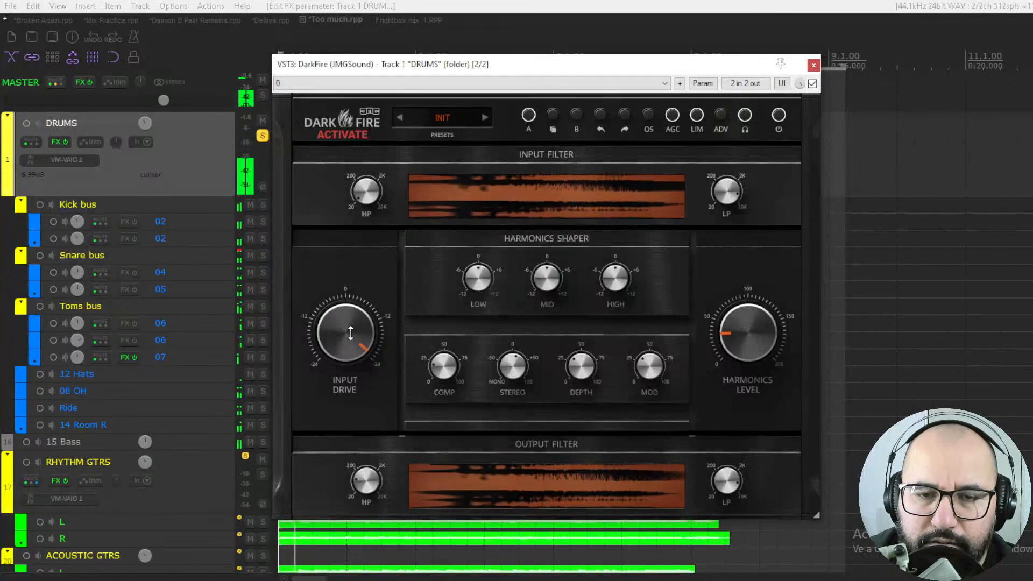
left_click_drag(350, 333, 351, 345)
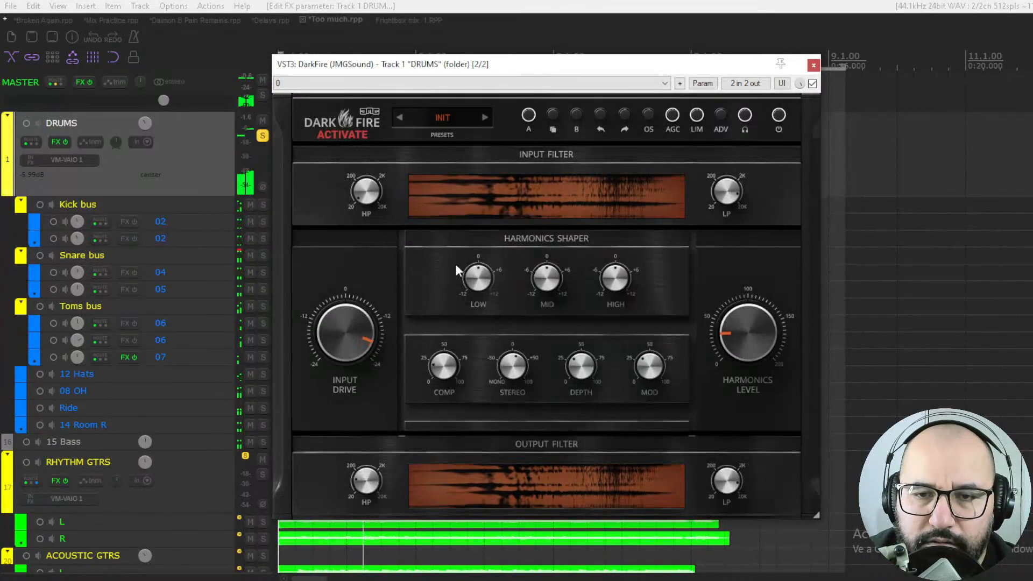
left_click_drag(444, 366, 444, 361)
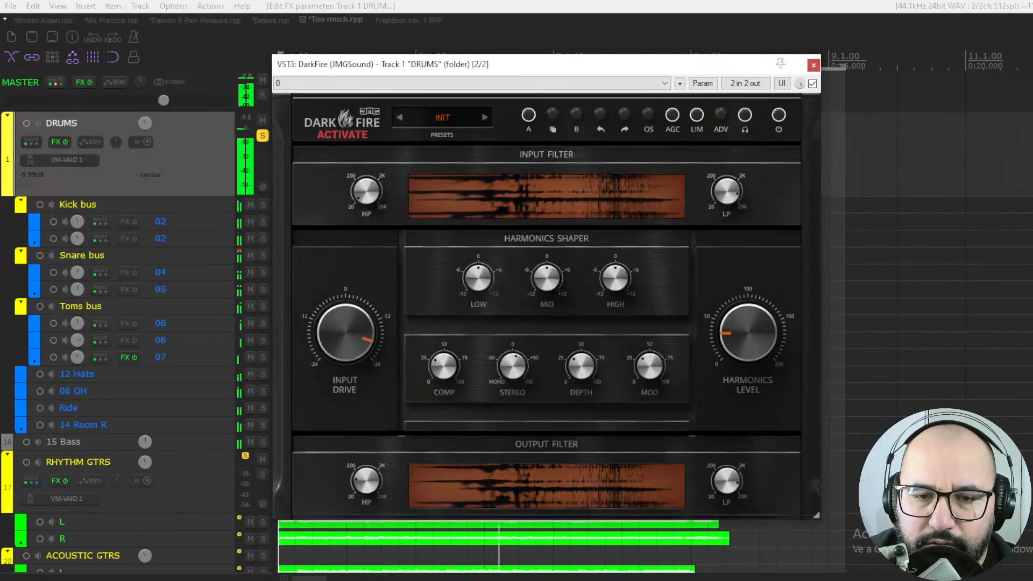
left_click_drag(512, 366, 512, 398)
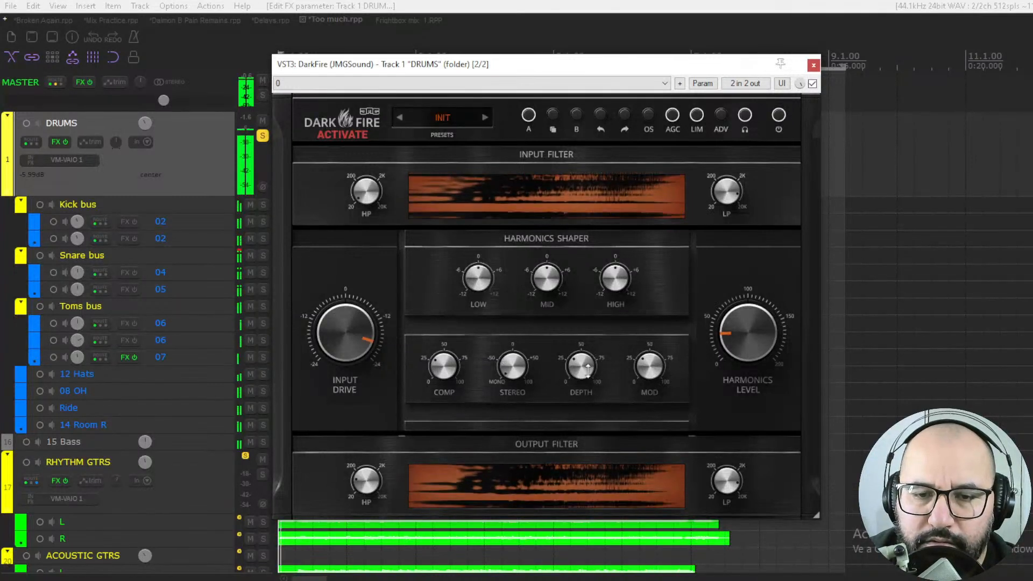
mouse_move(587, 370)
left_mouse_down()
mouse_move(587, 343)
mouse_move(587, 370)
left_mouse_up()
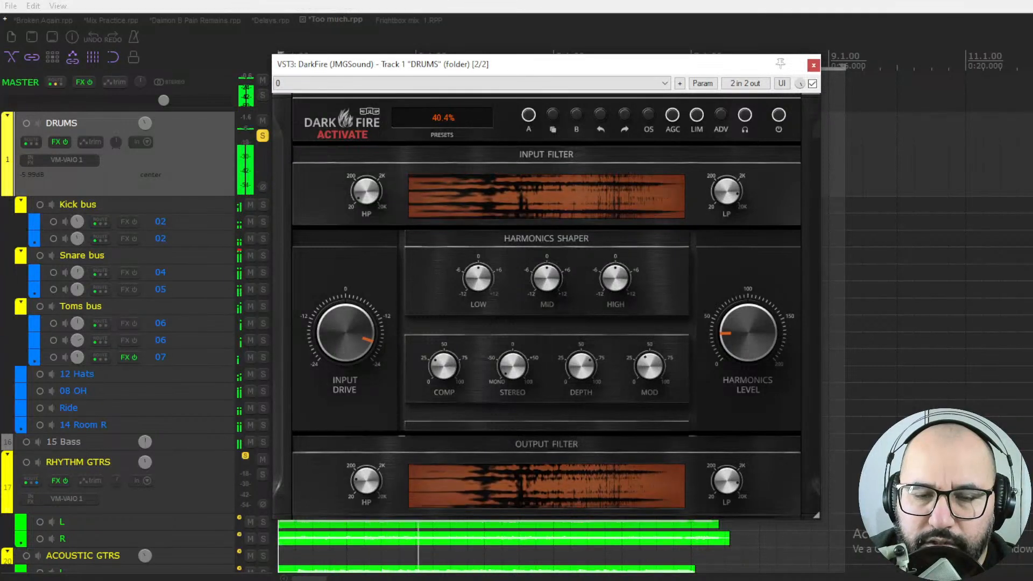
Try the high-pass and low-pass controls of the input filter and the output filter while the drums play
left_click_drag(367, 192, 366, 193)
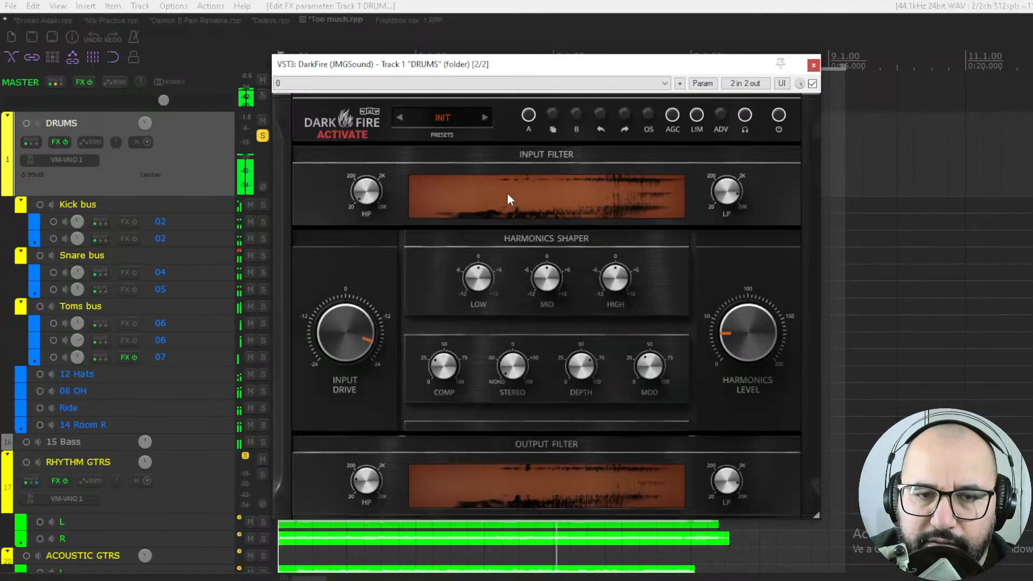
mouse_move(735, 195)
left_mouse_down()
mouse_move(735, 290)
mouse_move(735, 183)
left_mouse_up()
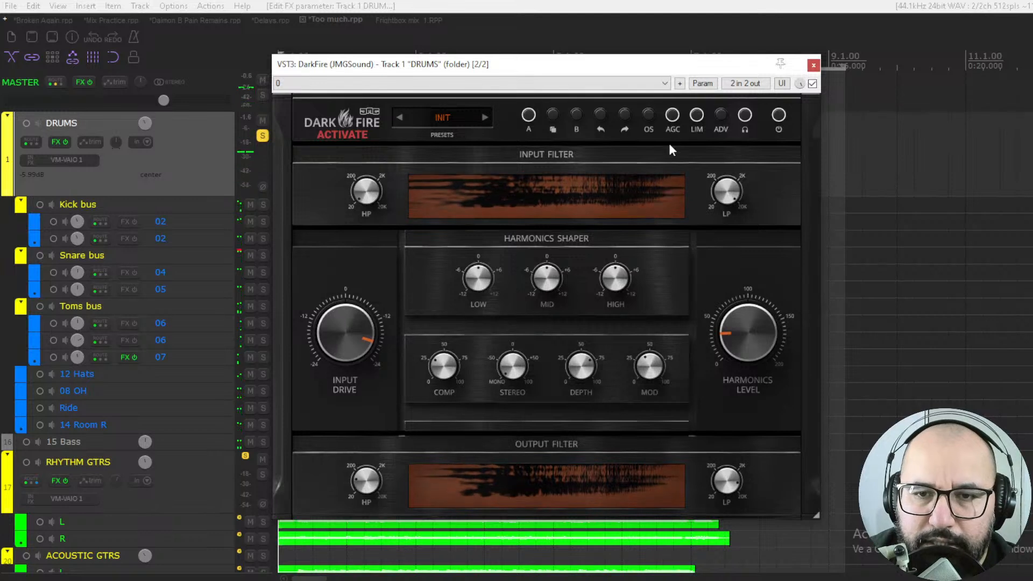
key("space")
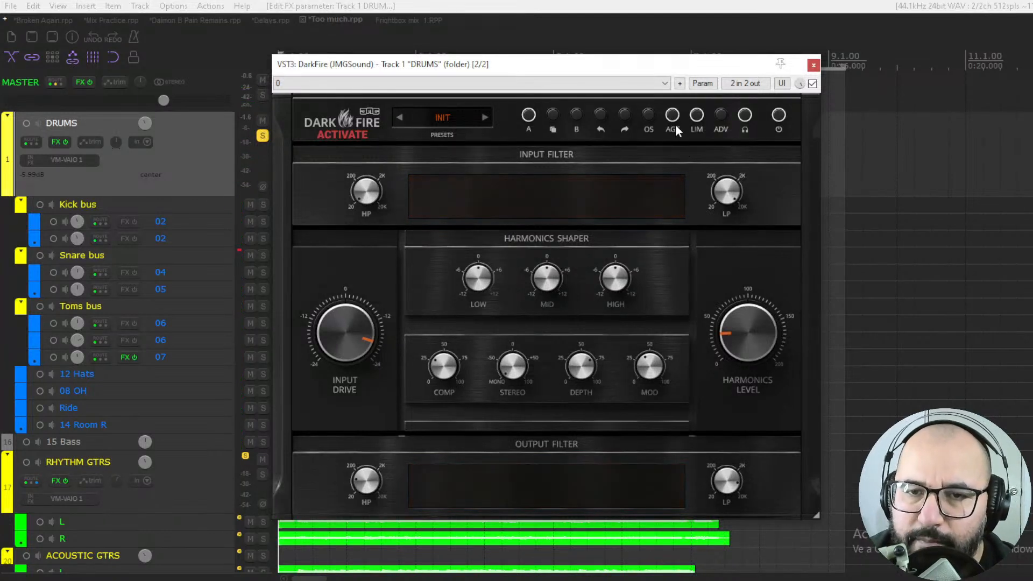
key("space")
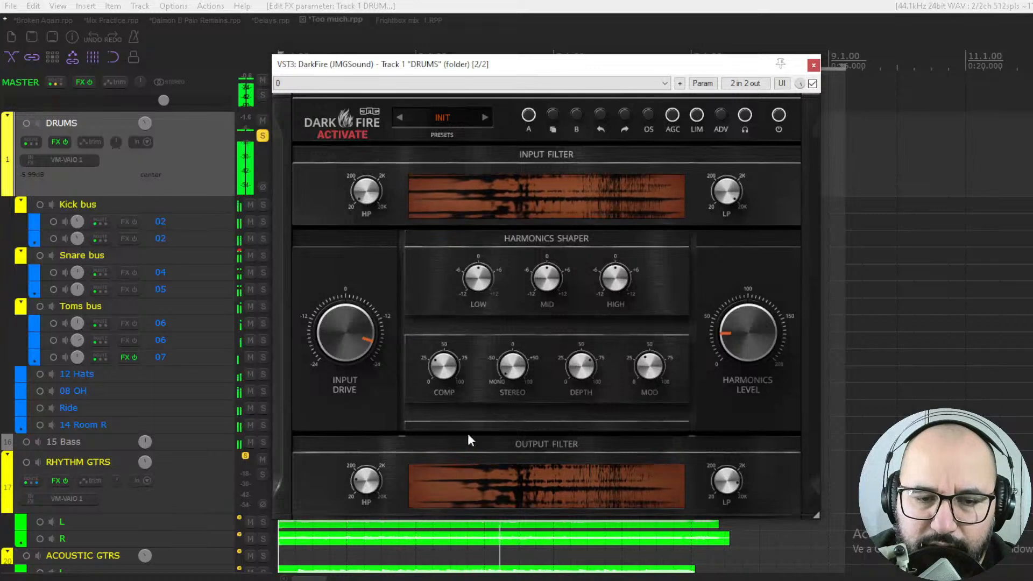
left_click(366, 480)
left_click(726, 480)
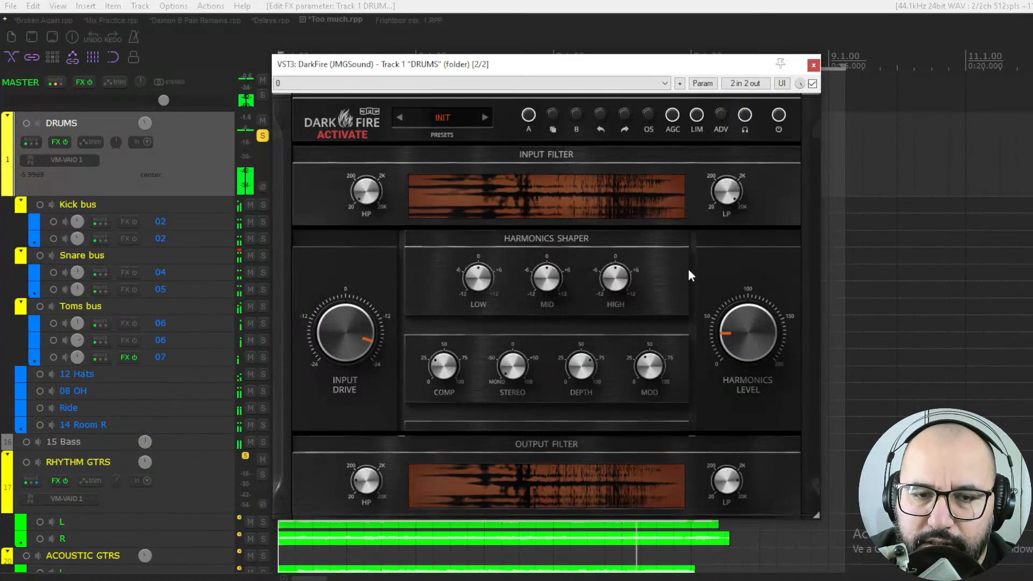
Raise the input drive to its maximum and, with the advanced controls shown, choose the tube type and FET compression
left_click_drag(345, 332, 345, 315)
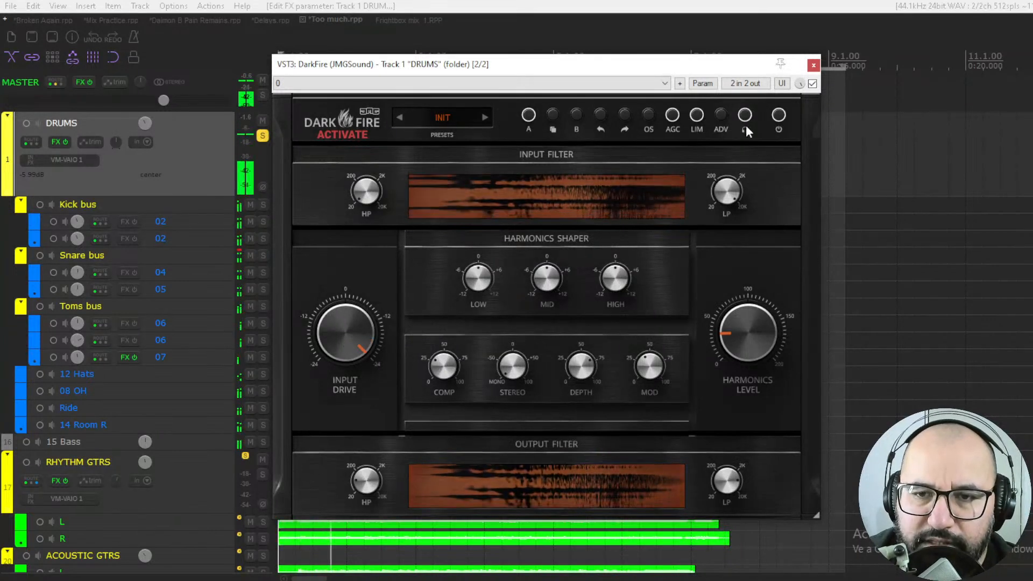
left_click(721, 115)
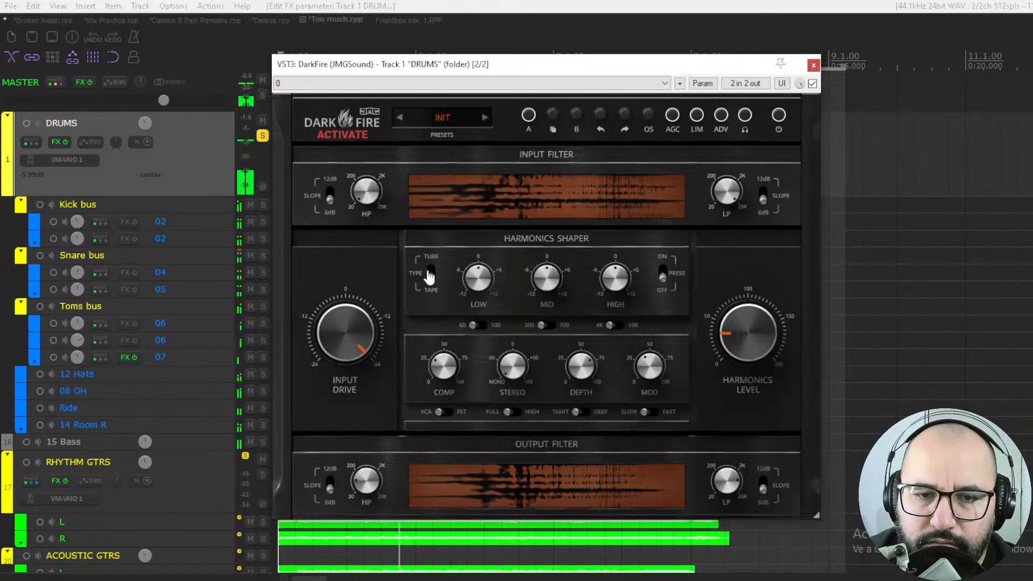
left_click(448, 412)
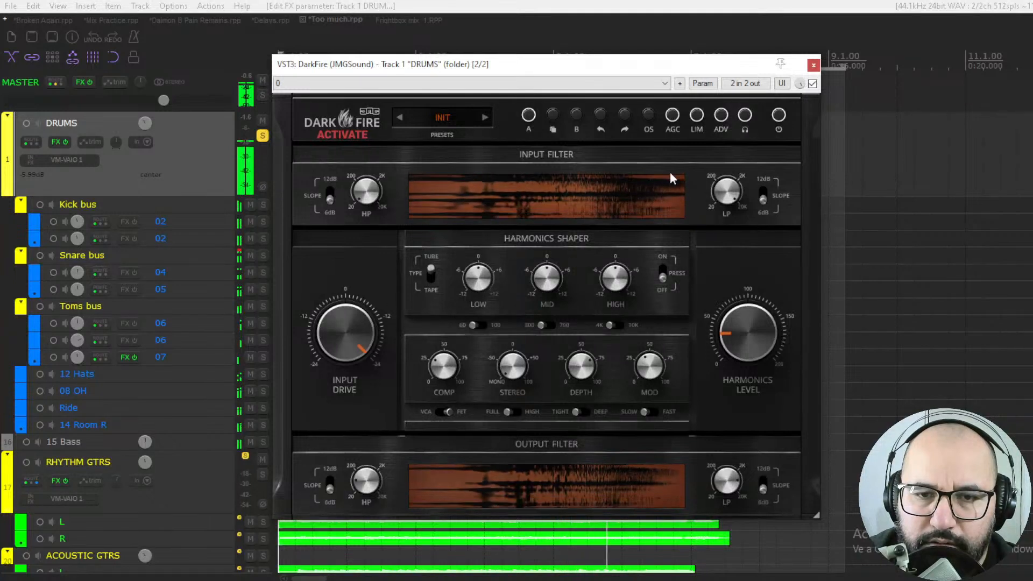
Turn off headphone listen mode and raise the harmonics level from 0 to about 100 while the drums play
left_click(745, 118)
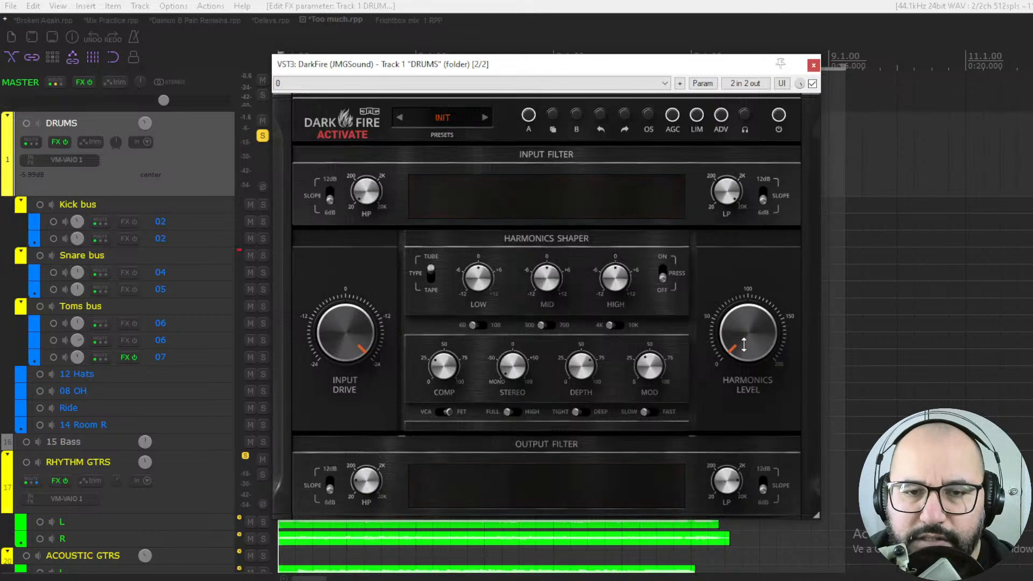
key("space")
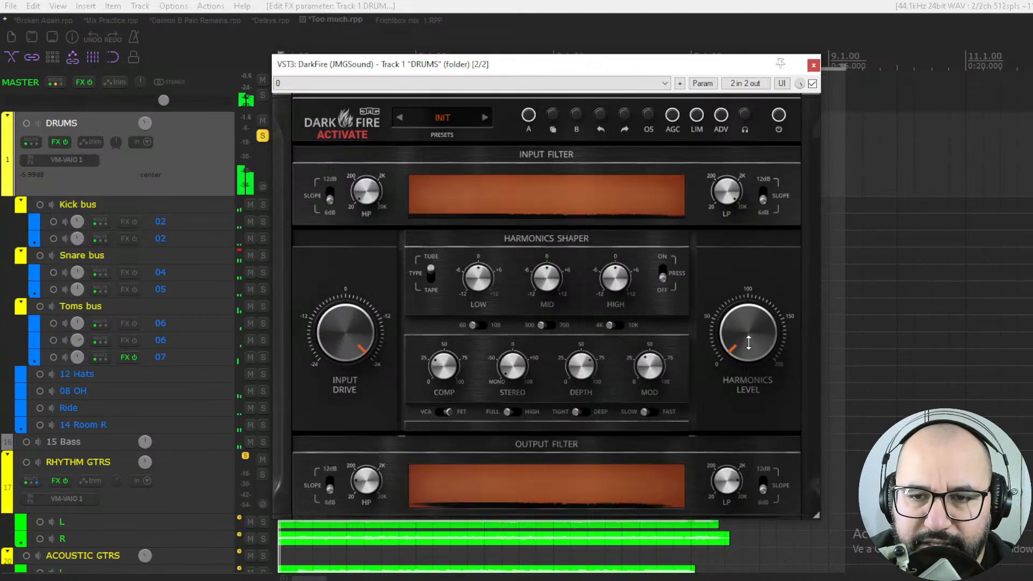
left_click_drag(747, 333, 748, 265)
Bypass and re-enable DarkFire to compare the drum sound, then raise the harmonics level to about 120
left_click(812, 83)
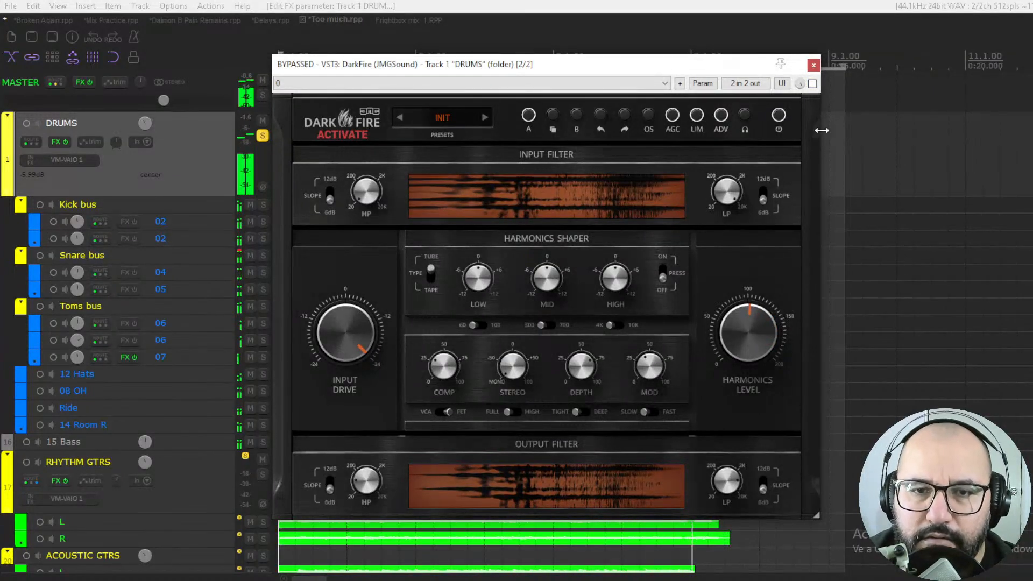
left_click(812, 85)
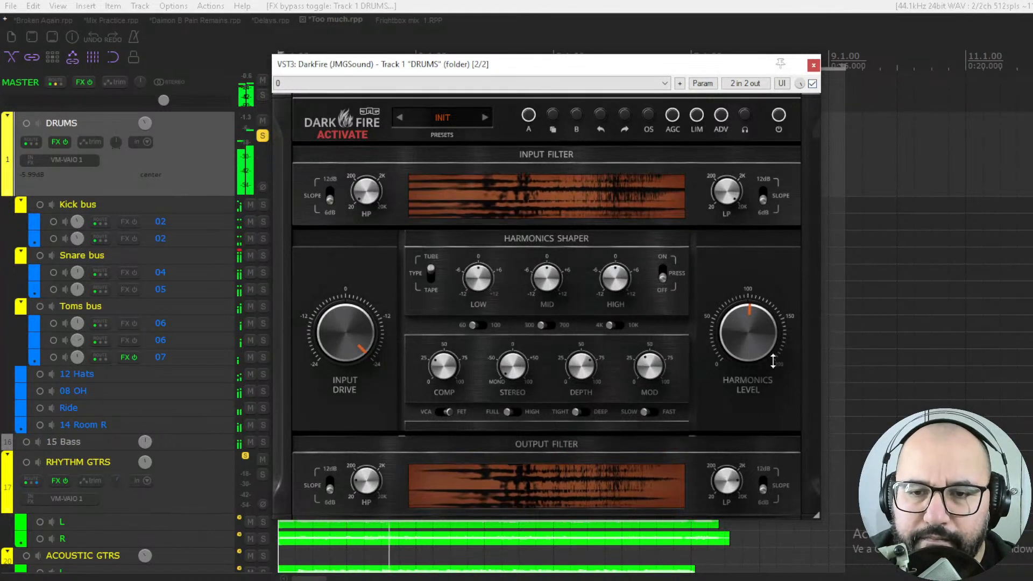
left_click_drag(748, 314, 747, 318)
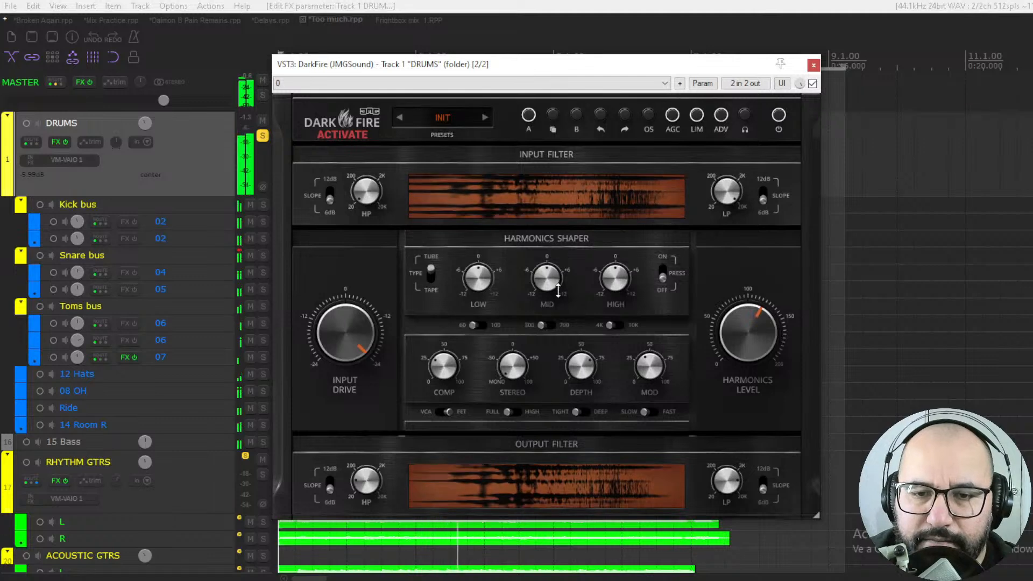
Adjust the harmonics shaper's low, mid and high bands, keeping low at 60 and switching mid to 700 and high to 10K
mouse_move(615, 279)
left_mouse_down()
mouse_move(615, 224)
mouse_move(610, 283)
left_mouse_up()
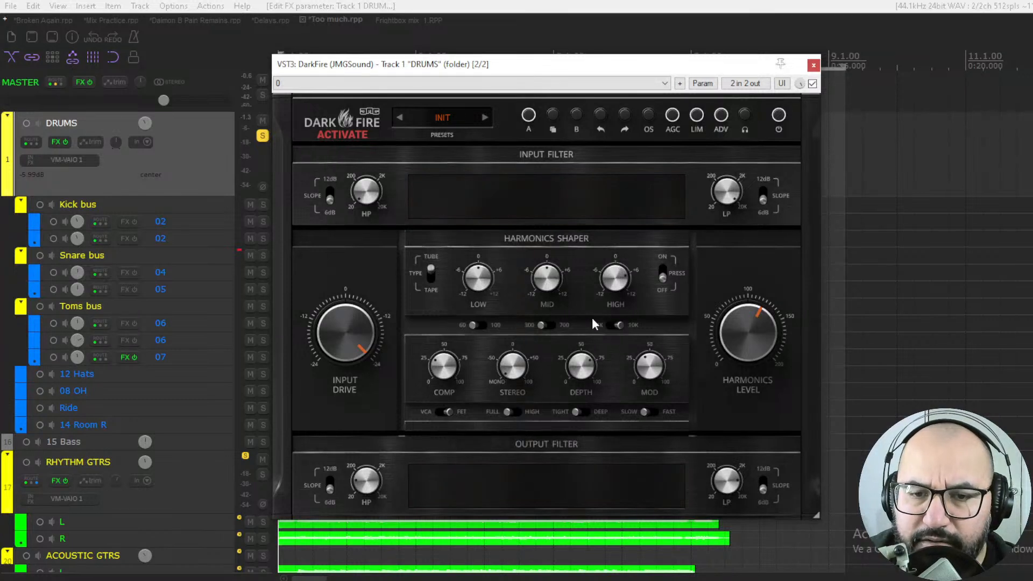
key("space")
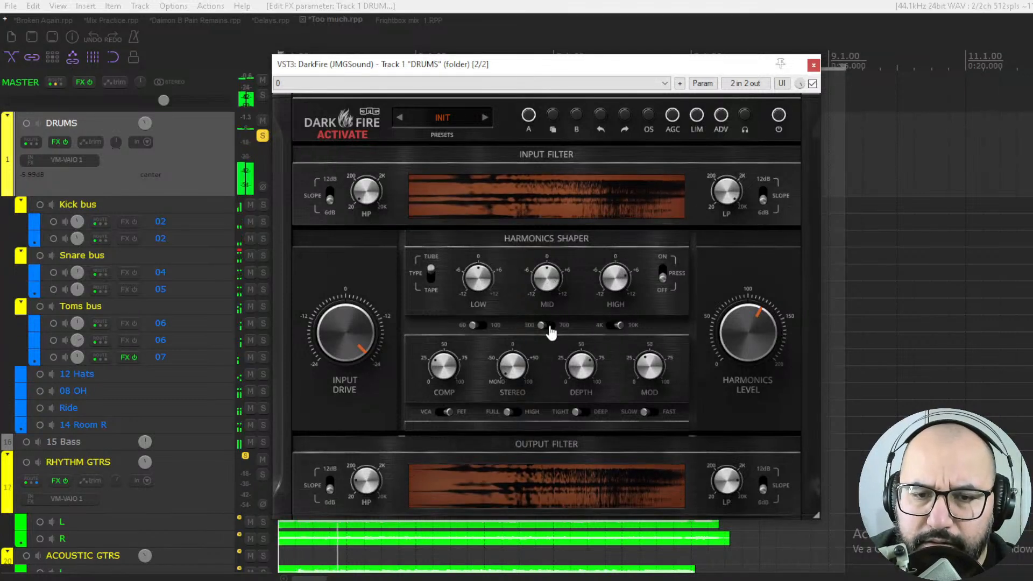
left_click_drag(550, 326, 549, 326)
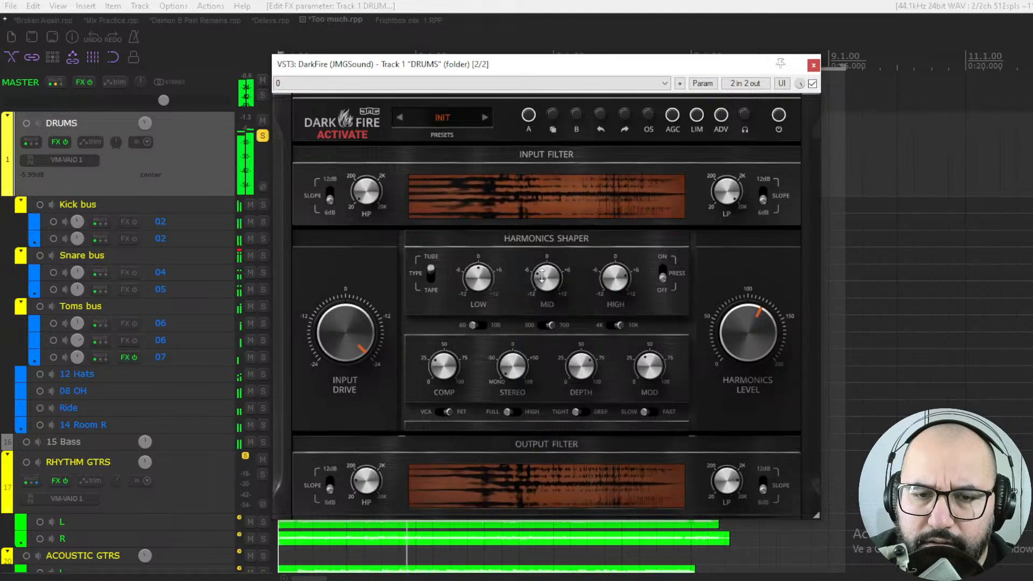
left_click(481, 327)
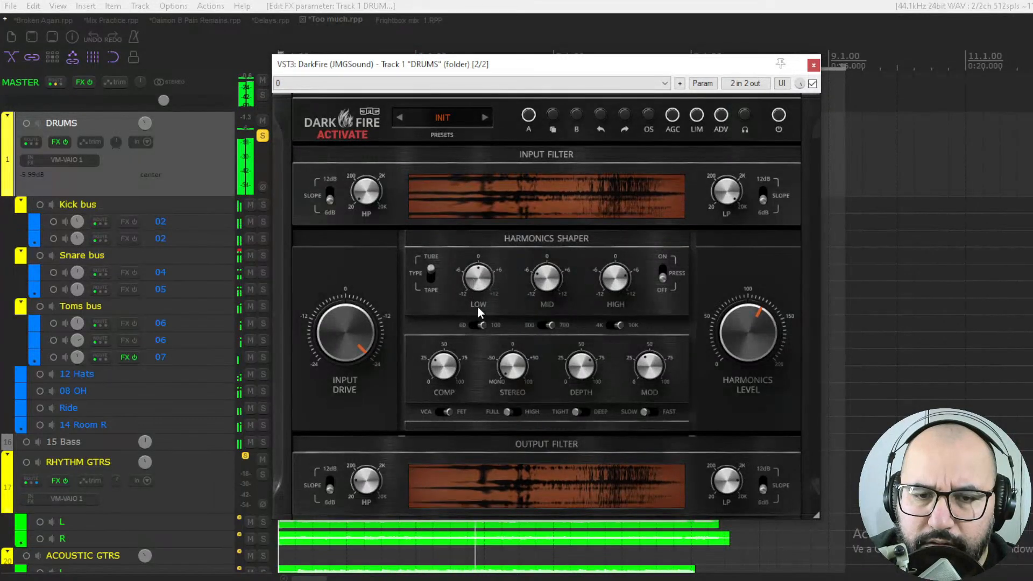
left_click(478, 326)
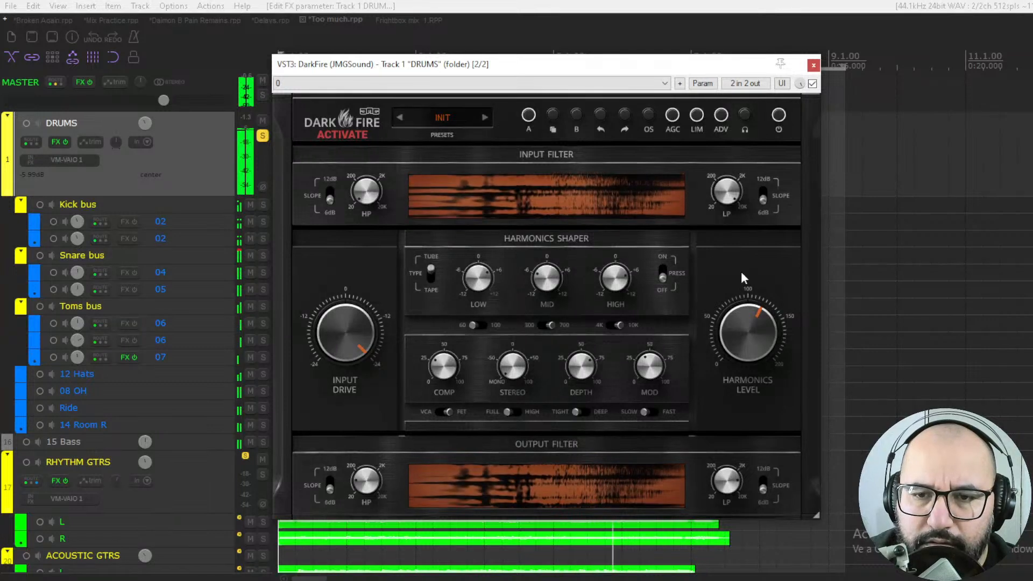
Lower the harmonics level to 0, raise it to about 150 during playback, and widen the harmonics shaper's stereo setting
left_click_drag(748, 330, 748, 376)
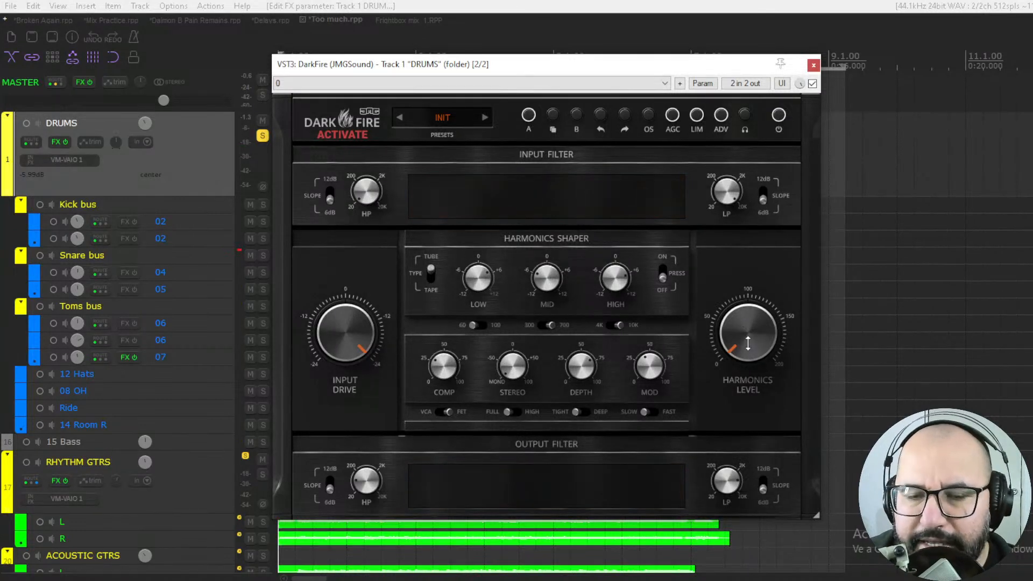
key("space")
left_click_drag(748, 350, 748, 284)
left_click_drag(512, 366, 512, 276)
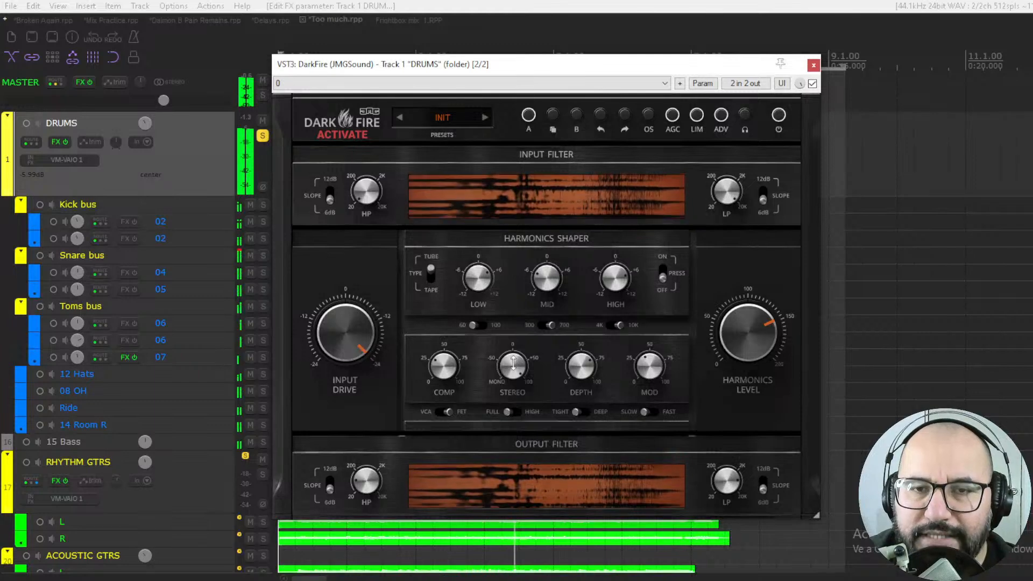
Bypass DarkFire on the DRUMS track, close its window and take the drums out of solo
left_click(812, 84)
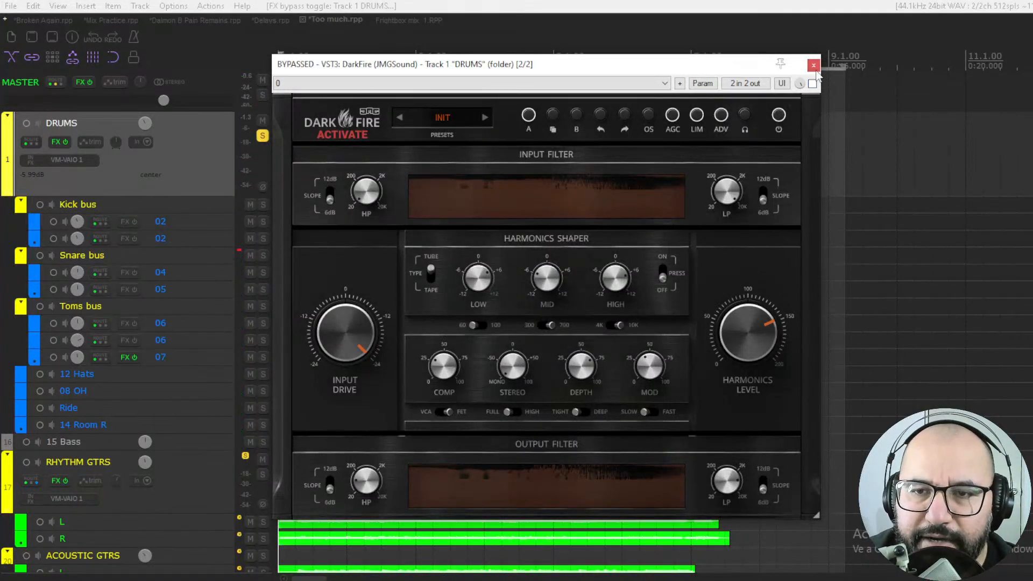
left_click(814, 66)
left_click(262, 136)
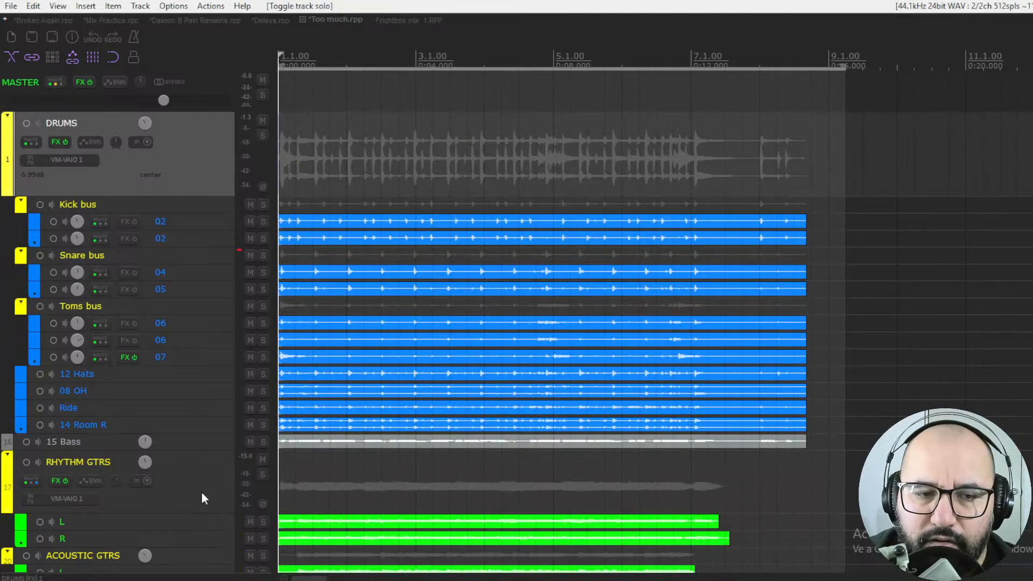
Solo RHYTHM GTRS, play the section, and open and enable DarkFire on that track
left_click(263, 474)
key("space")
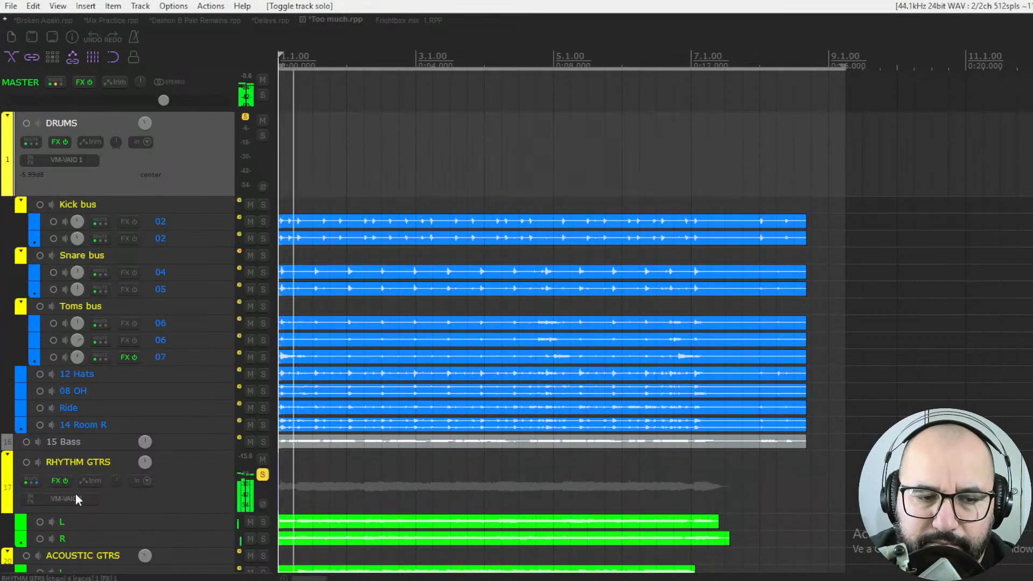
right_click(54, 481)
left_click(91, 369)
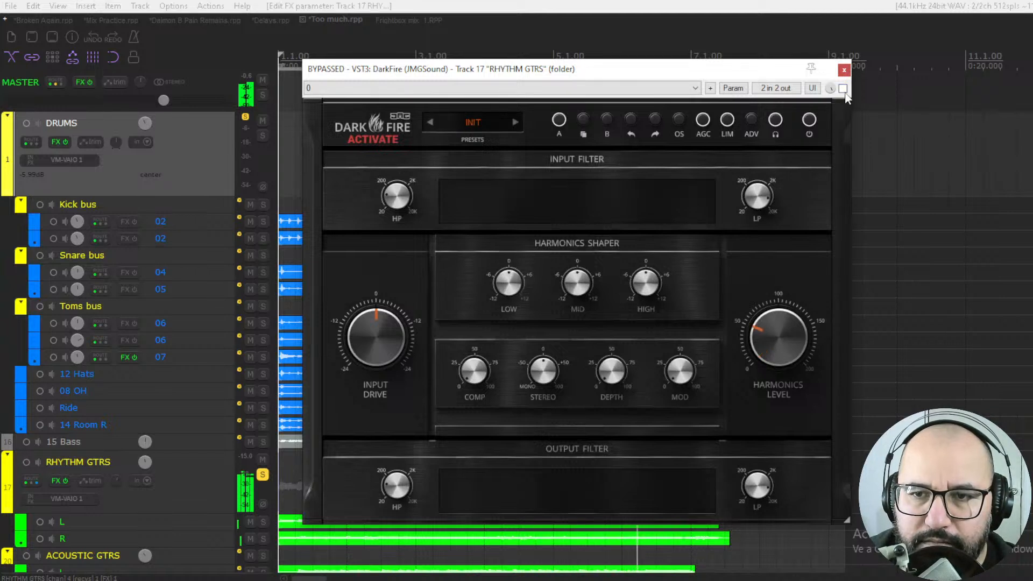
left_click(842, 88)
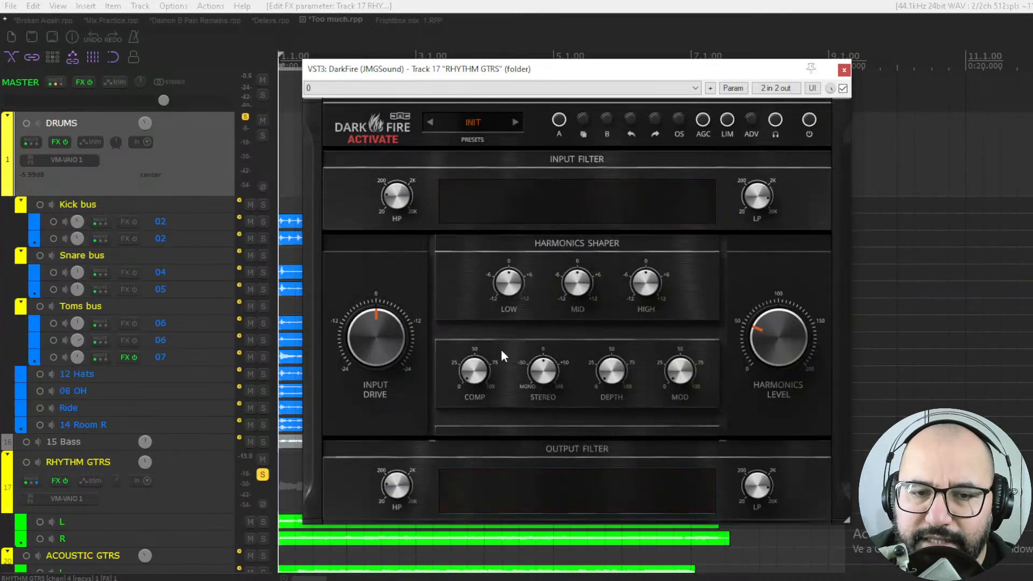
Raise DarkFire's input drive to about 12 for the rhythm guitars and adjust the stereo setting in the harmonics shaper
key("space")
left_click_drag(376, 352, 376, 329)
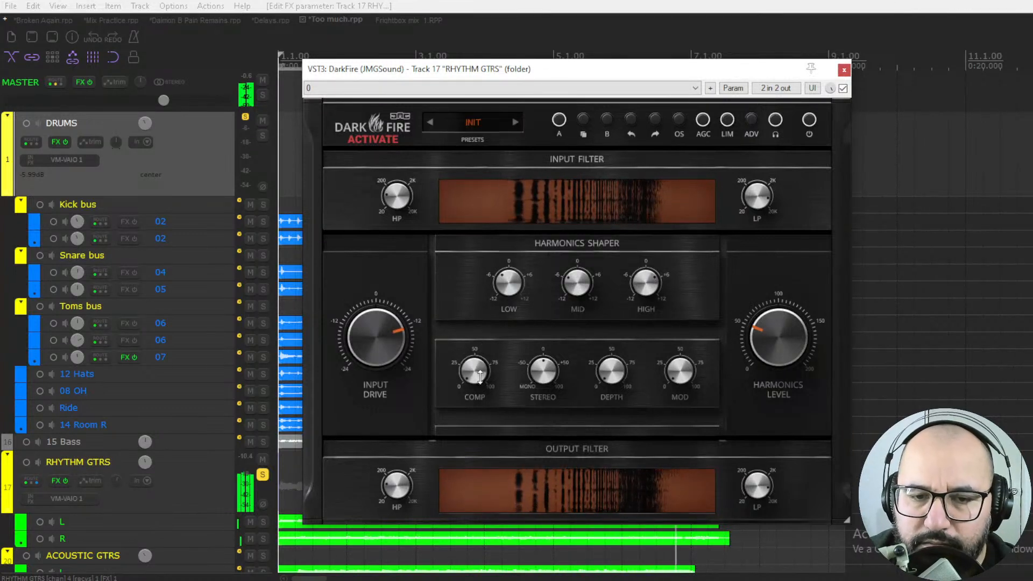
left_click_drag(542, 374, 542, 409)
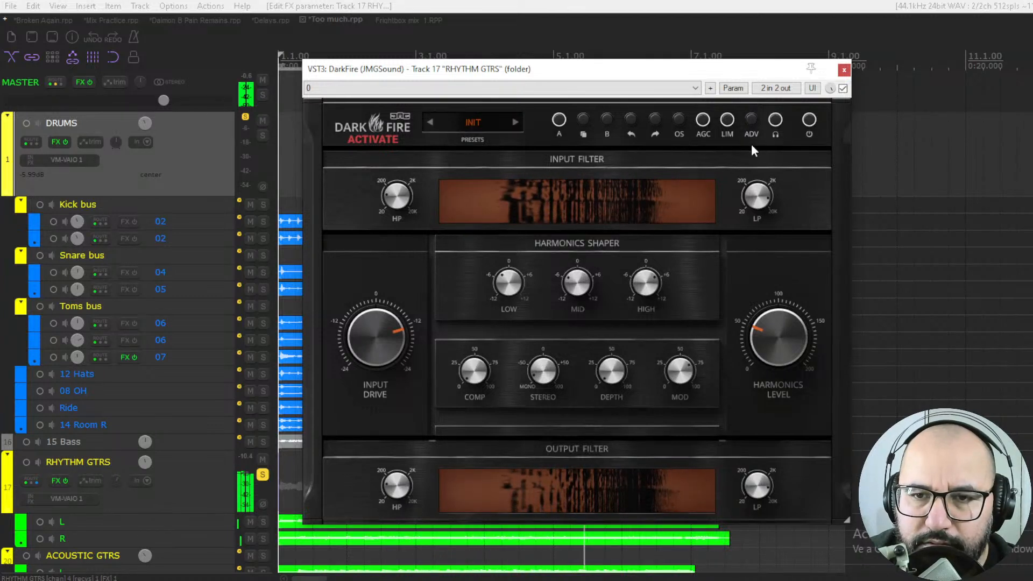
Show the advanced controls, switch the modulation speed to fast during playback, and hide the advanced controls again
left_click(751, 124)
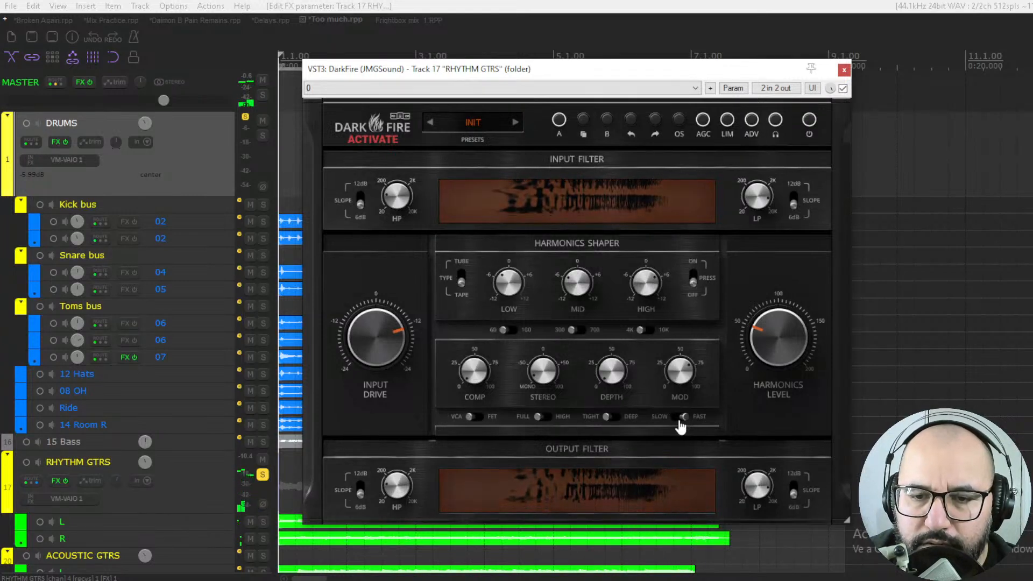
key("space")
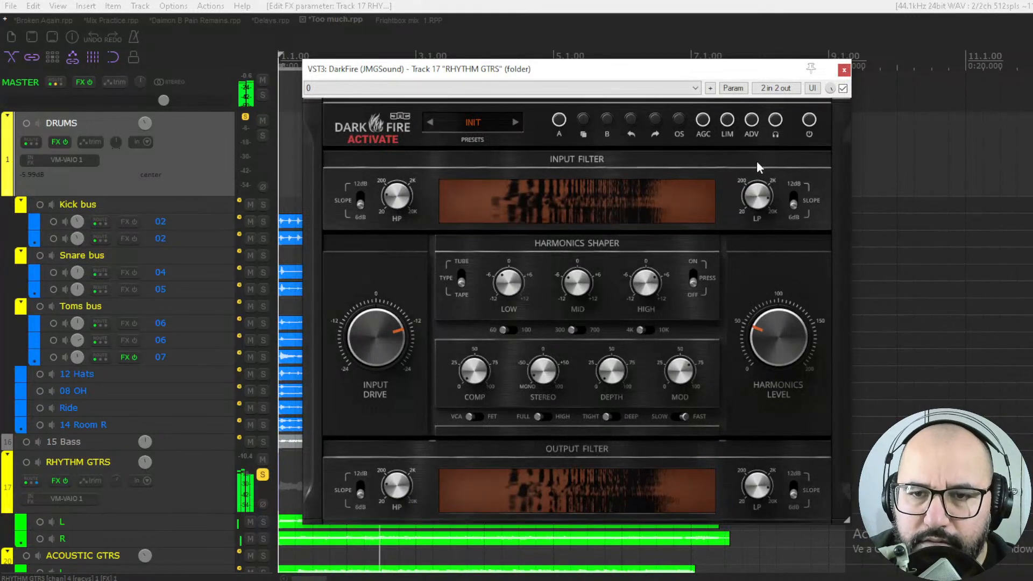
left_click(751, 121)
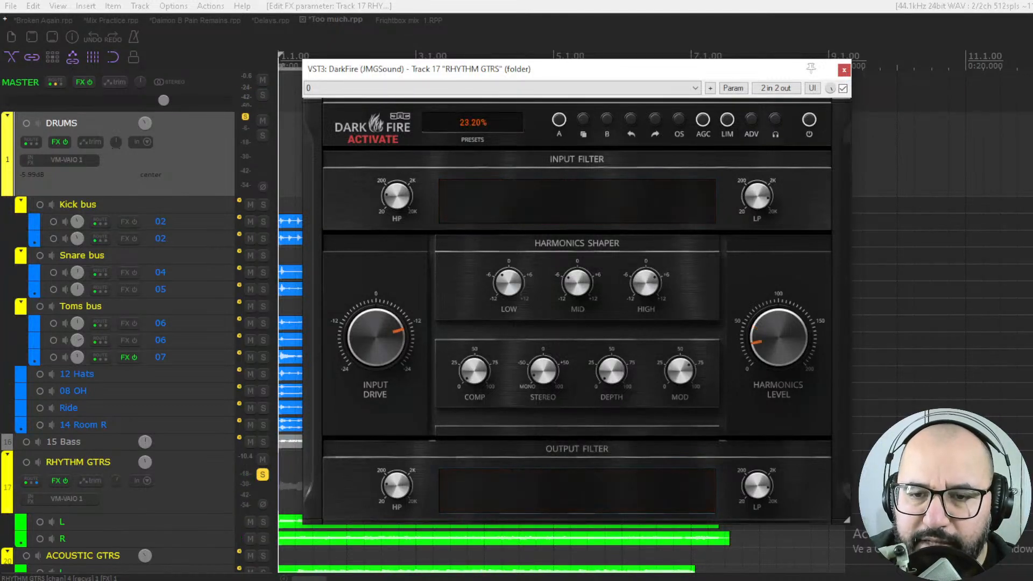
Raise the harmonics level to about 146% during playback, compare with DarkFire bypassed, and ease the level back to about 130%
key("space")
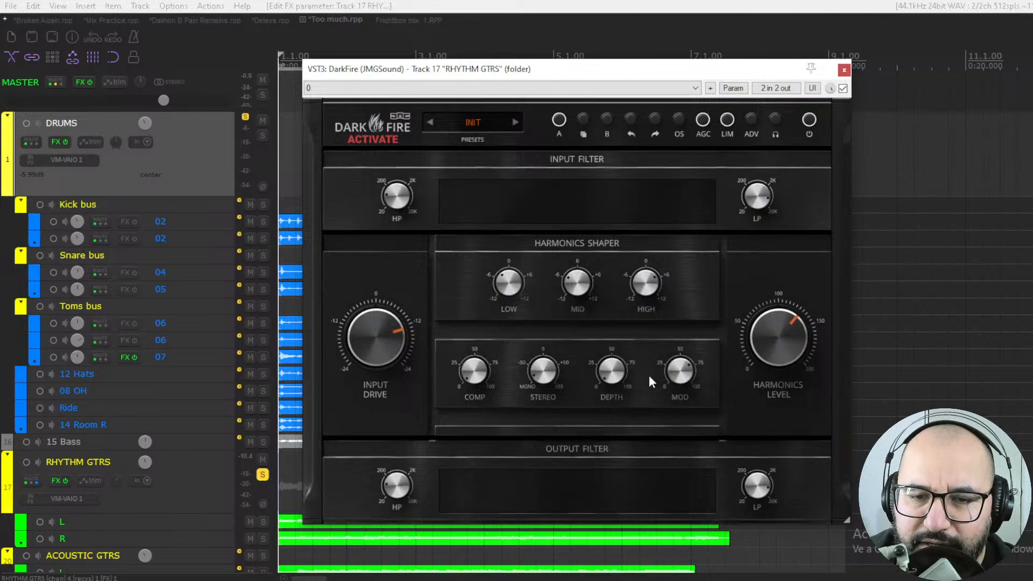
key("space")
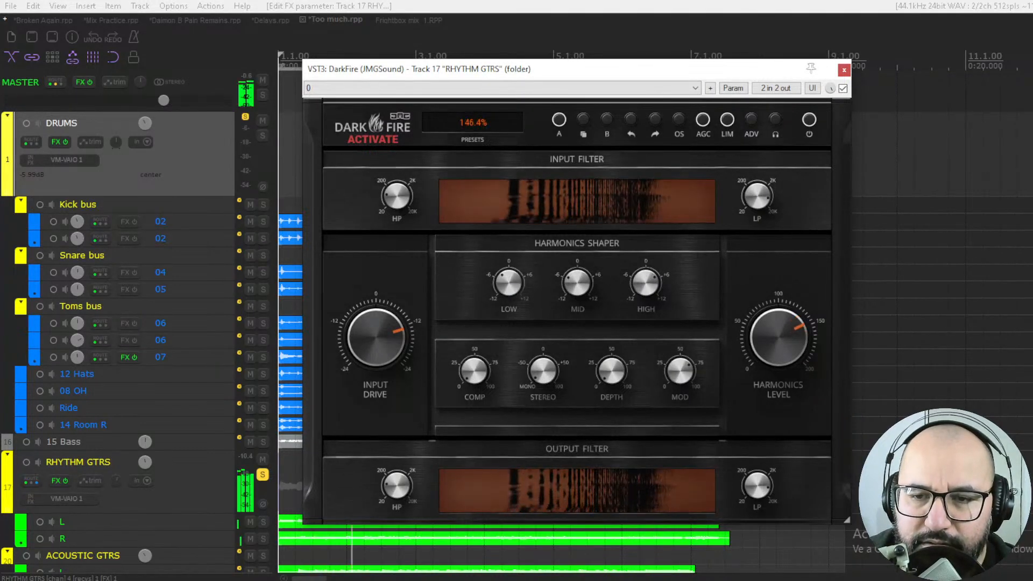
left_click(842, 88)
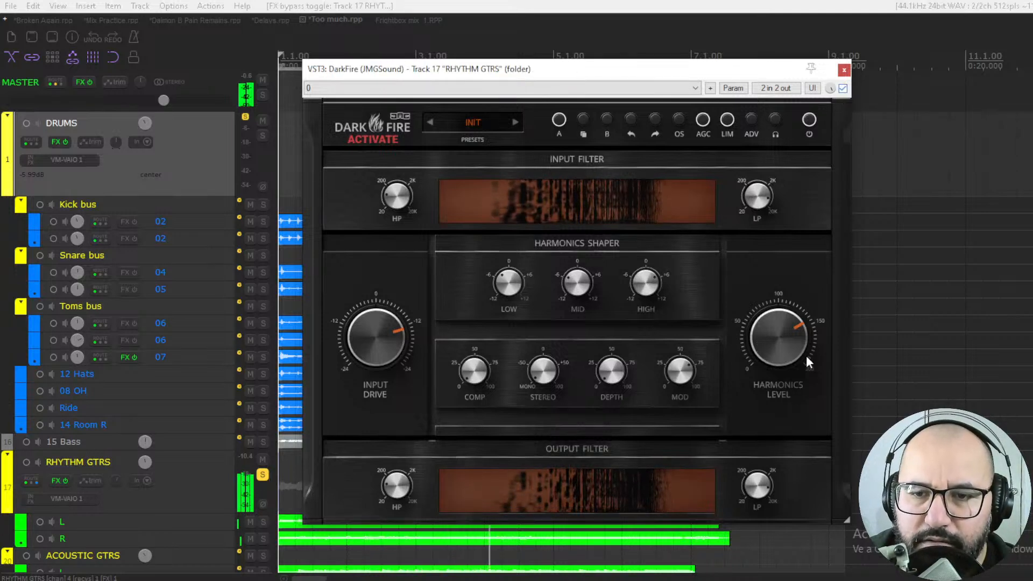
left_click_drag(780, 337, 780, 339)
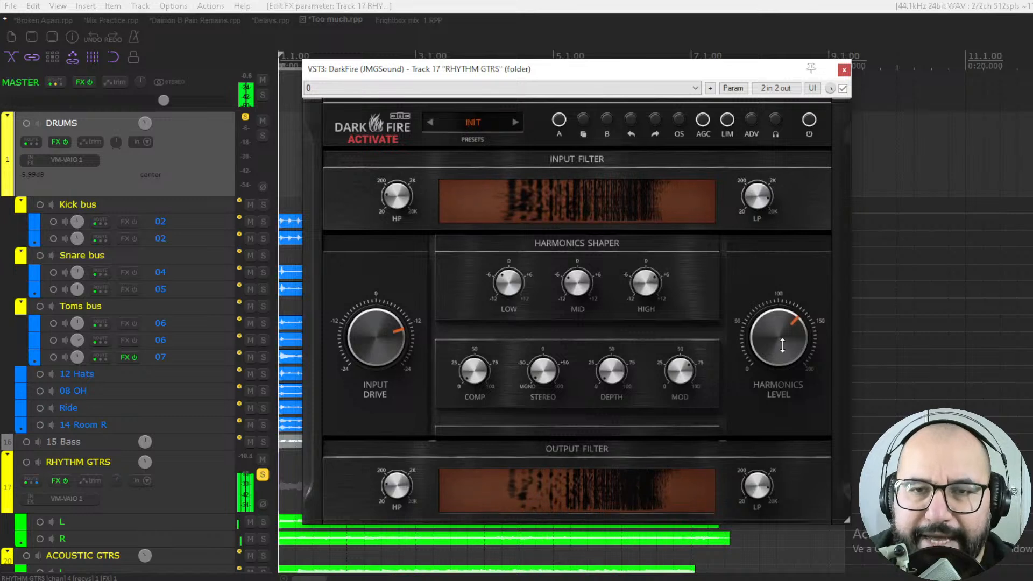
Replay the guitars, compare DarkFire bypassed and active, and push the harmonics level to about 198% before bringing it back near 140%
key("space")
key("space")
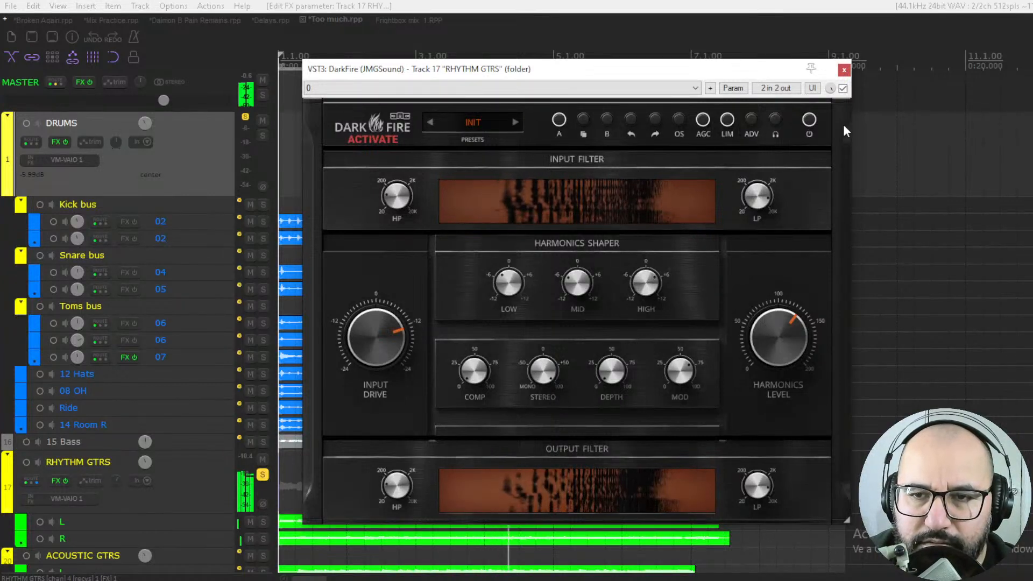
left_click(842, 88)
left_click(842, 88)
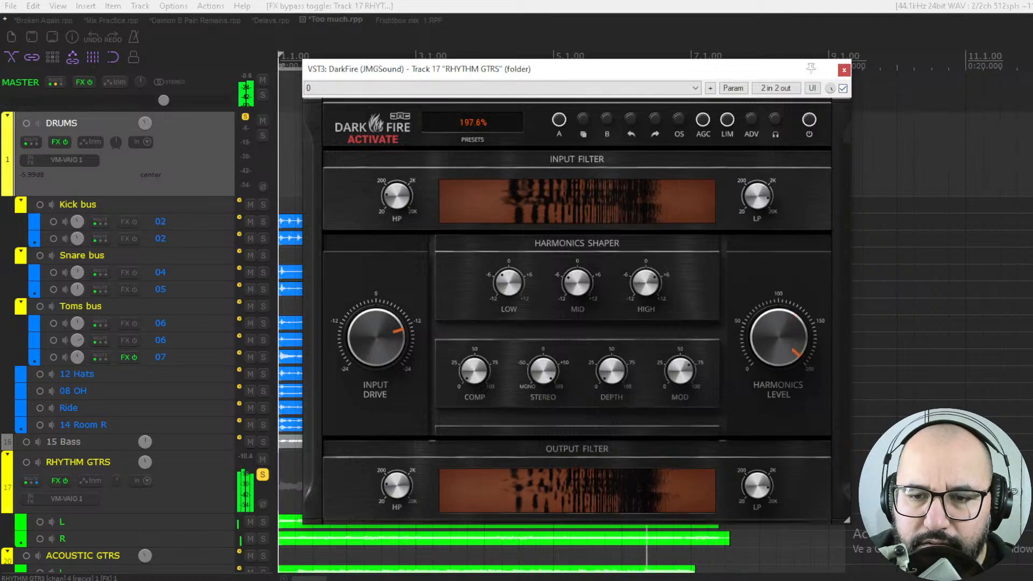
left_click_drag(775, 344, 775, 337)
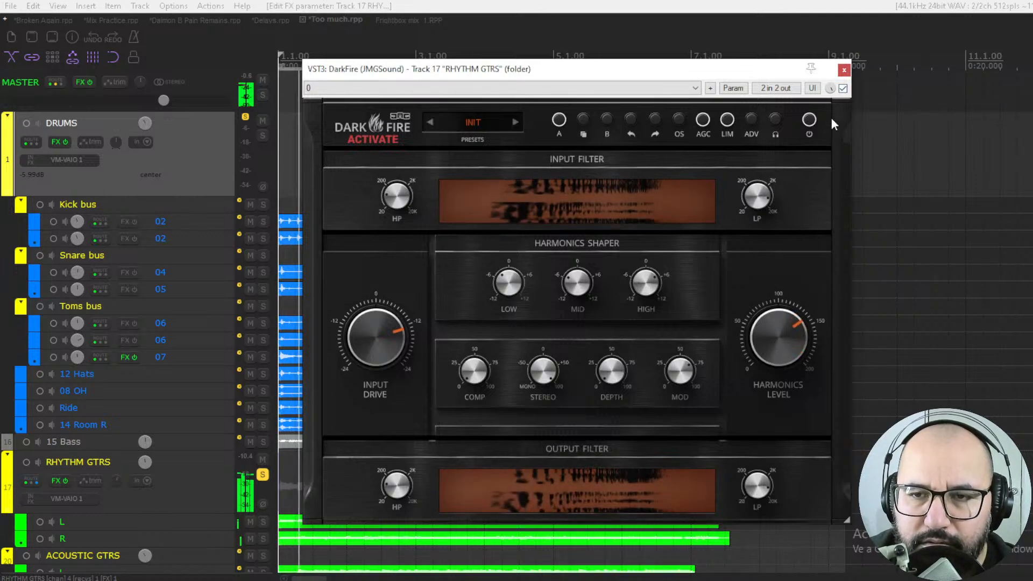
Compare the guitars with DarkFire on and off, set the harmonics level to about 134%, and leave the plug-in bypassed
left_click(842, 89)
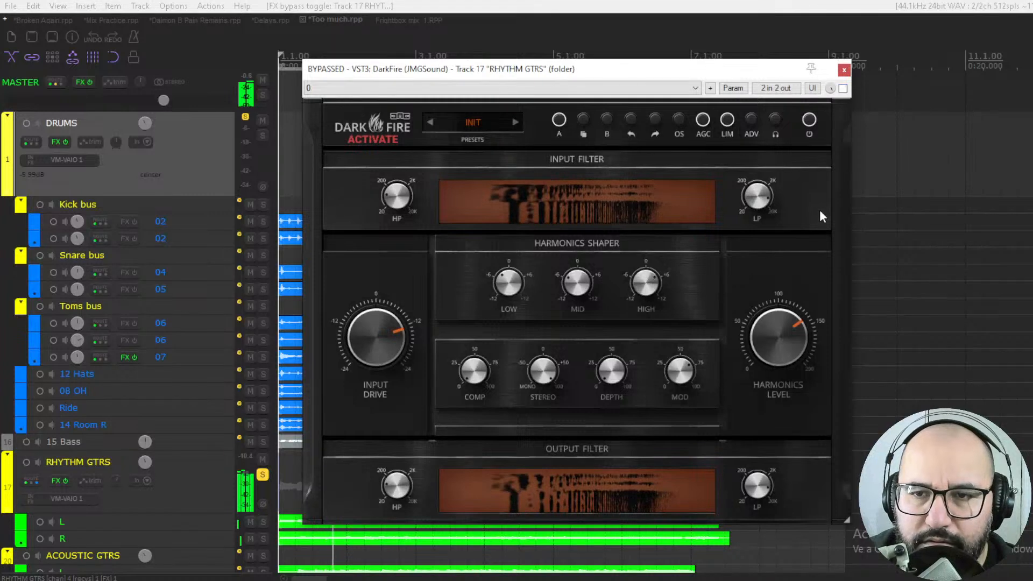
left_click(842, 88)
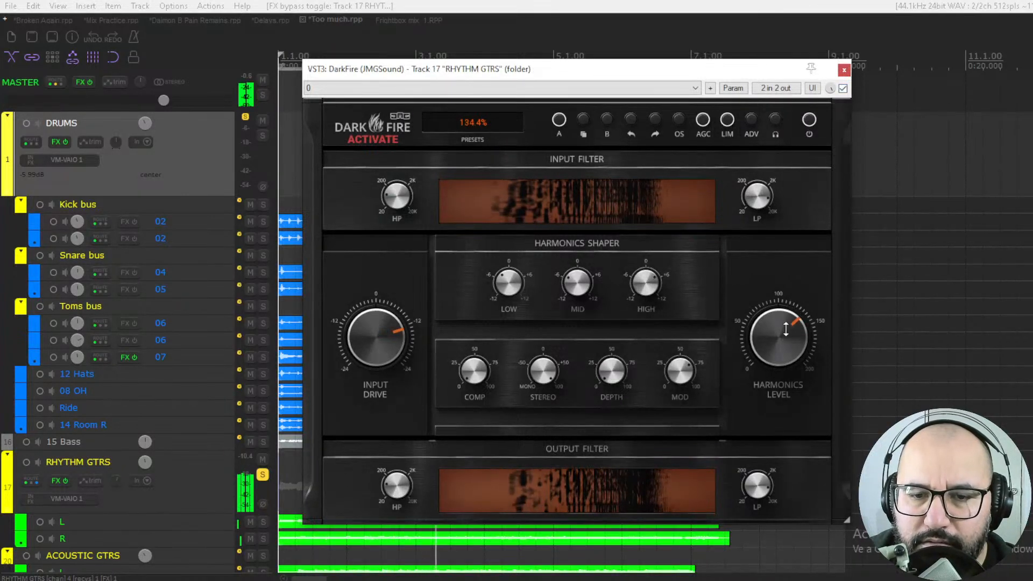
left_click(842, 88)
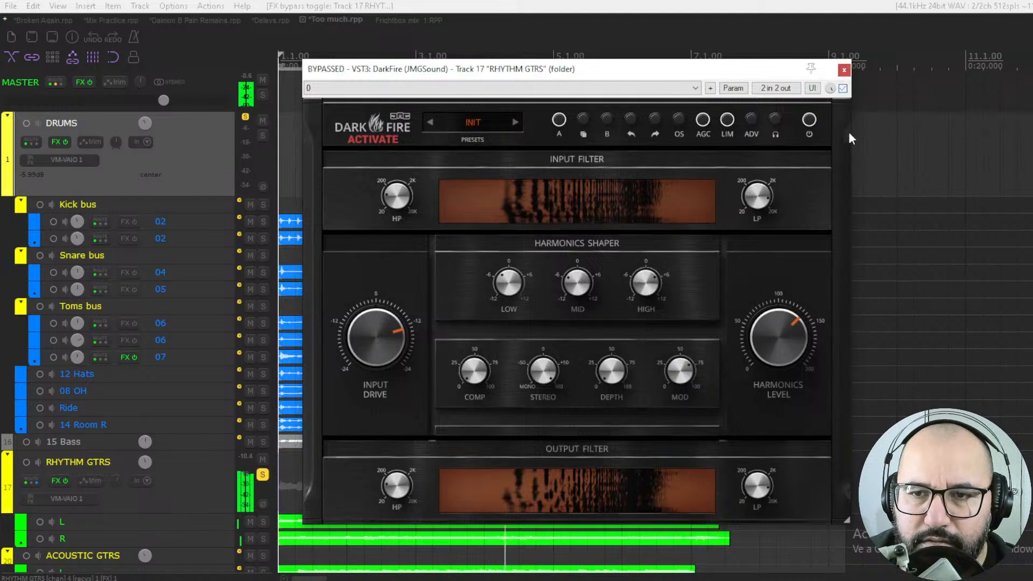
left_click(842, 88)
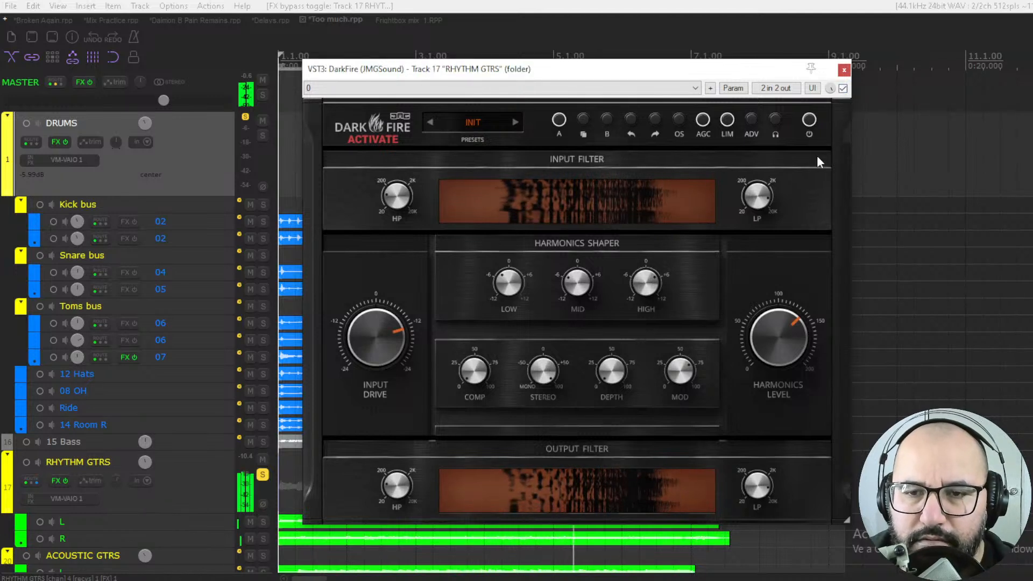
left_click(842, 88)
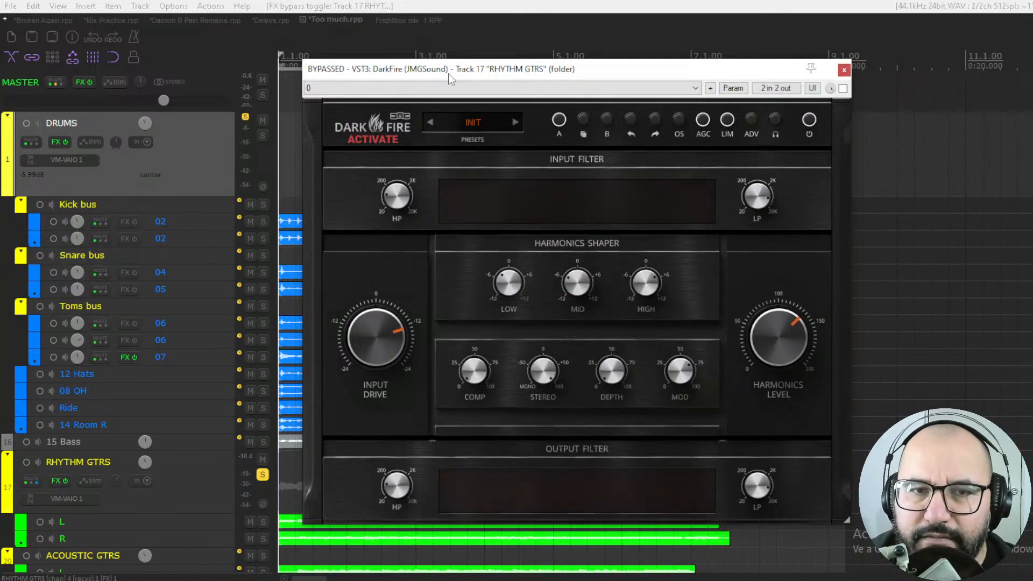
Switch to the Frightbox mix_1 project and reposition the SSL Native Channel Strip 2 window of the DRUMS track
left_click(392, 22)
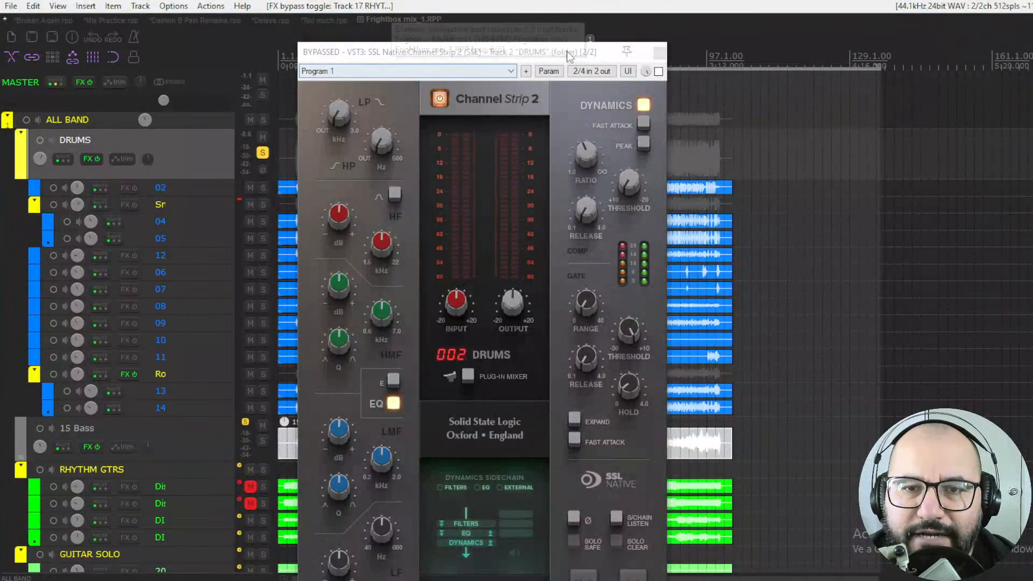
left_click(512, 55)
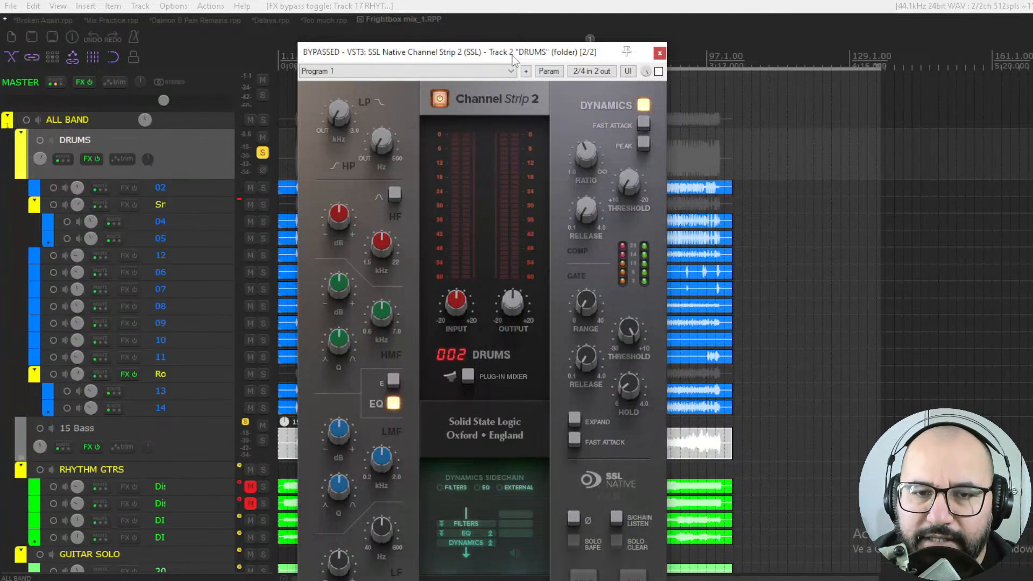
left_click_drag(492, 61, 505, 46)
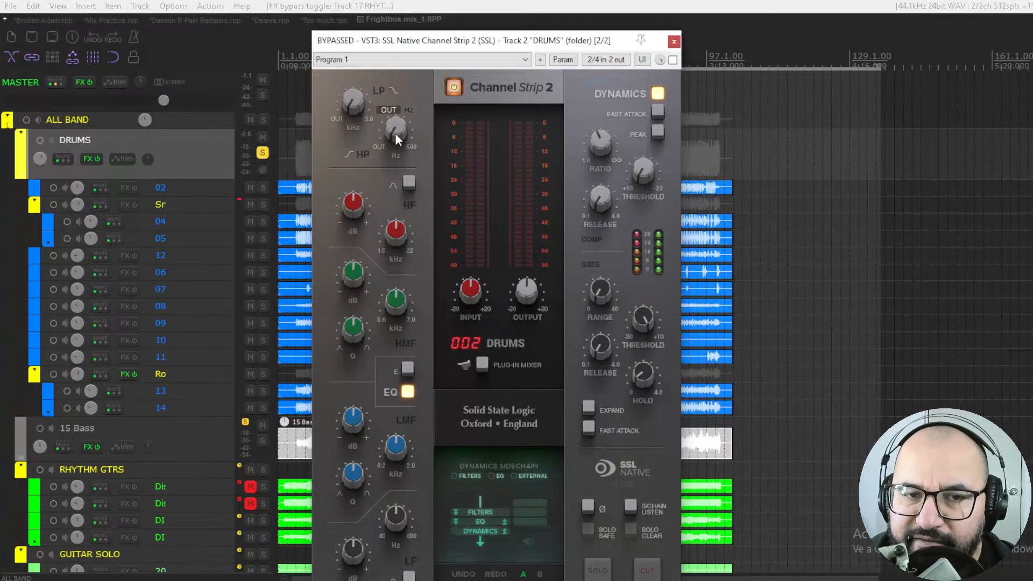
Try the channel strip's HMF frequency control and toggle the bell shape of the HF and LF bands on and off
left_click_drag(397, 302, 386, 281)
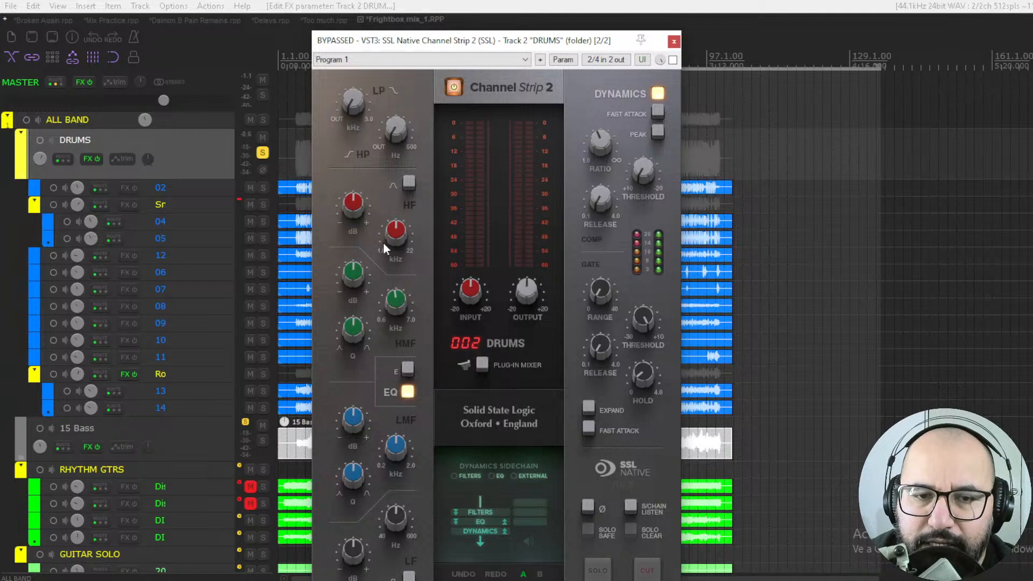
left_click(408, 184)
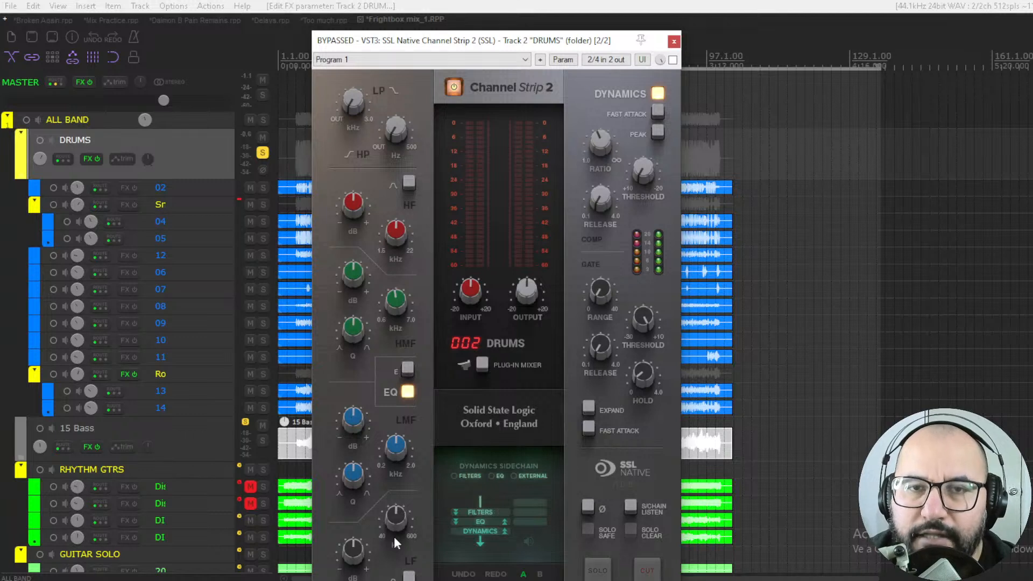
left_click(409, 578)
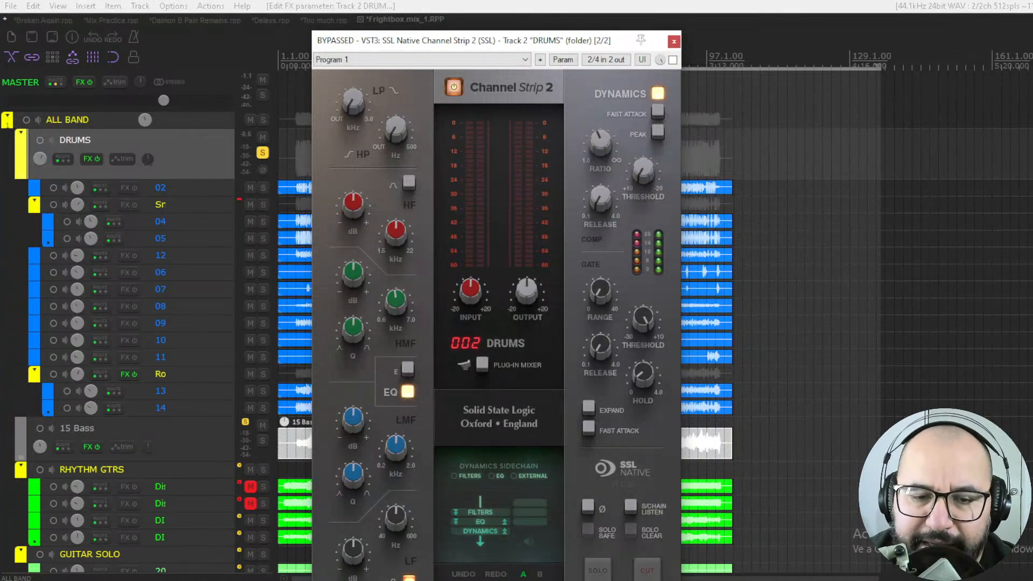
left_click(408, 576)
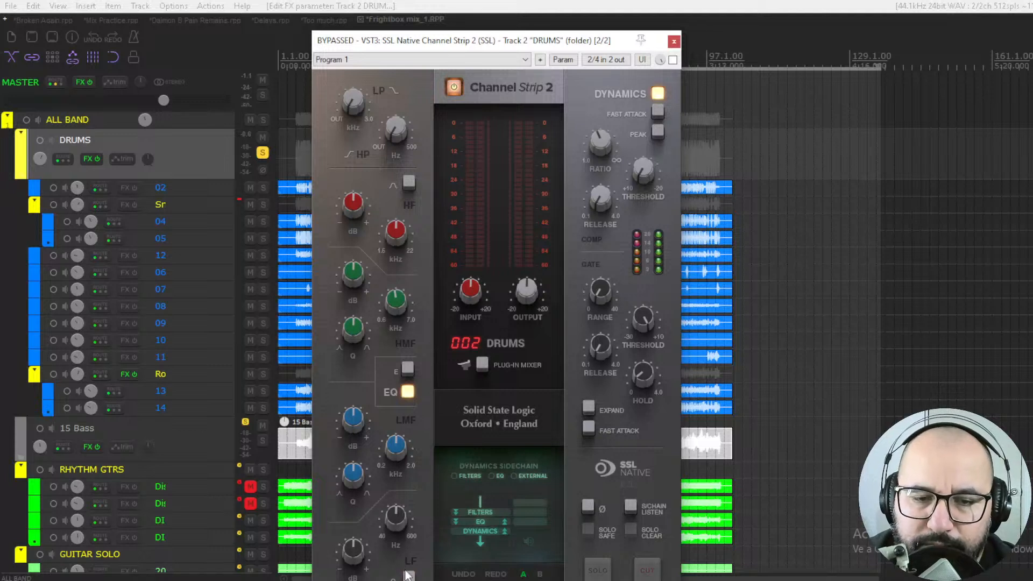
Examine the Q controls of the HMF and LMF bands and toggle the EQ section off and back on
mouse_move(353, 333)
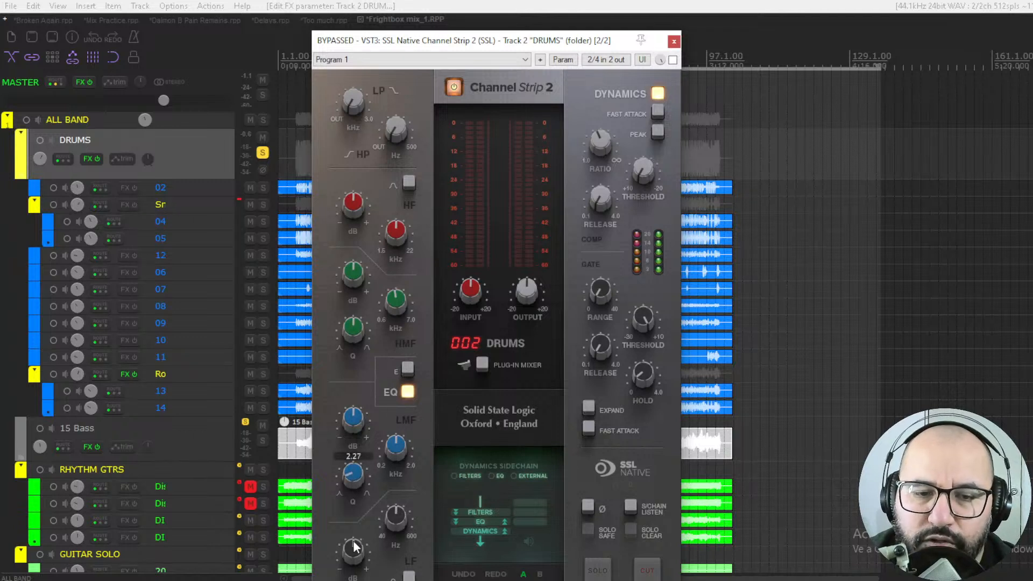
mouse_move(354, 482)
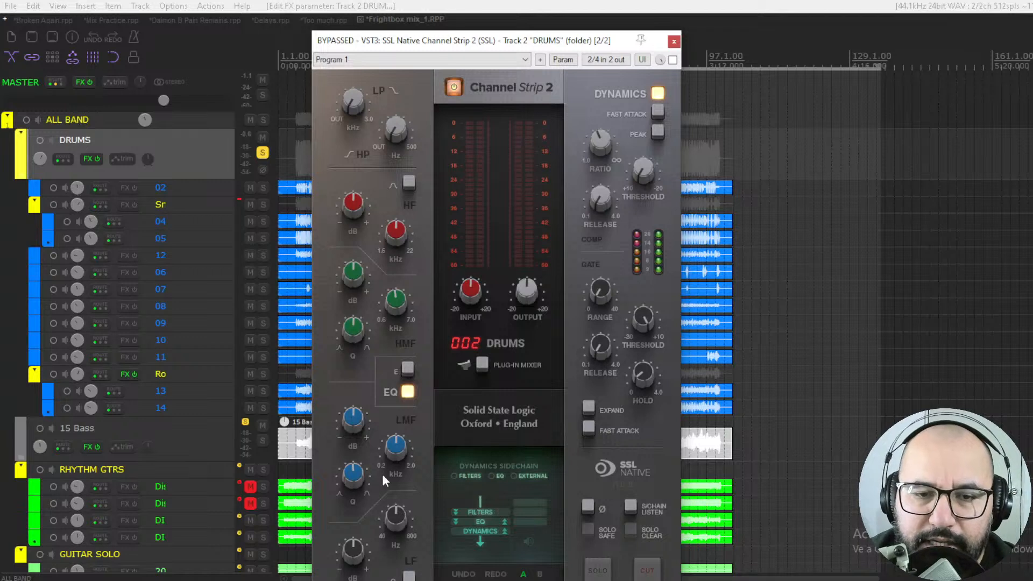
left_click(407, 391)
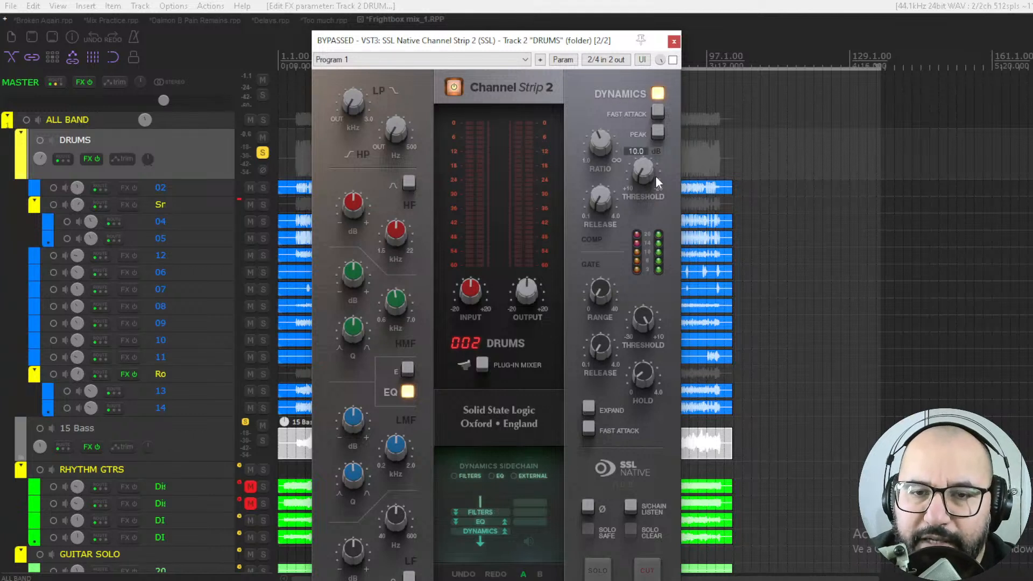
Review the compressor's ratio and threshold controls, and move the filters back ahead of the EQ in the processing order
mouse_move(603, 147)
mouse_move(640, 172)
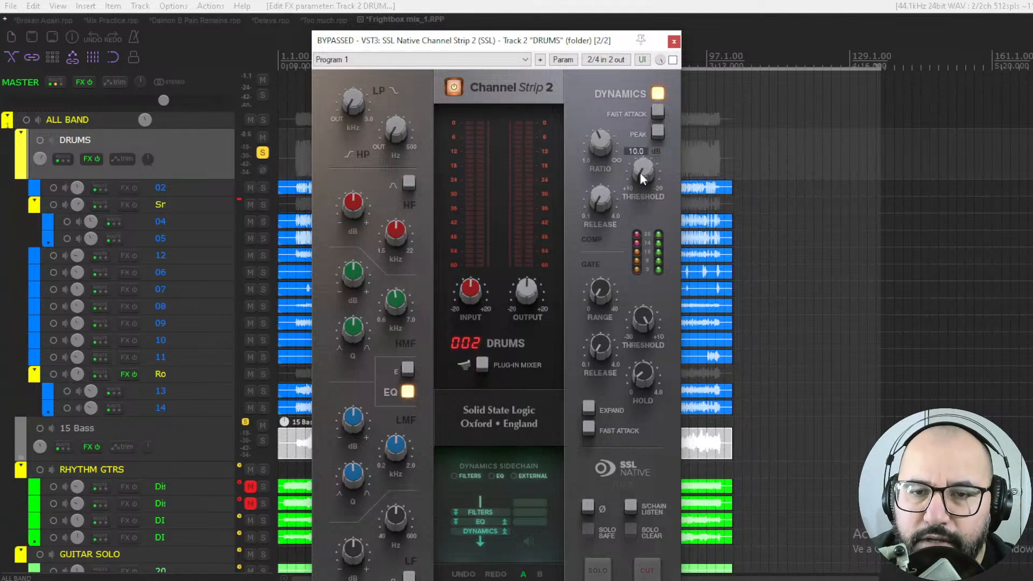
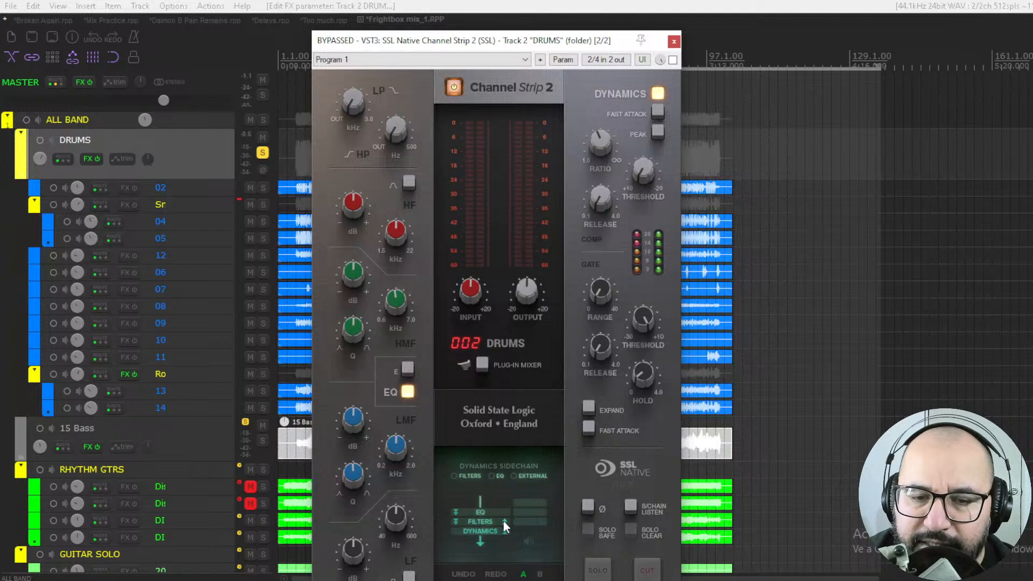
left_click(456, 512)
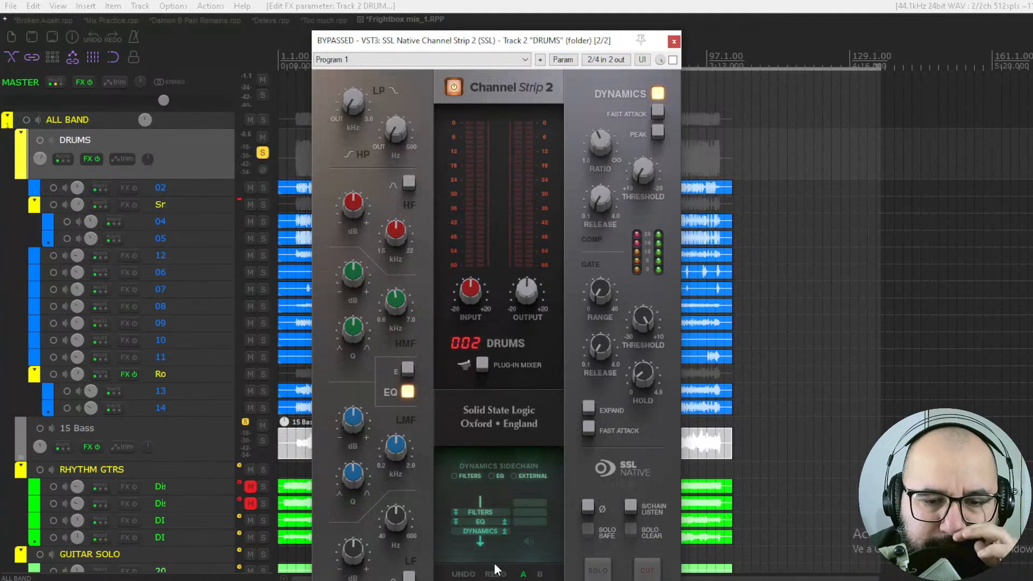
Check the channel strip's preset list without loading a preset, and enable the plug-in on the DRUMS track for playback
left_click(484, 580)
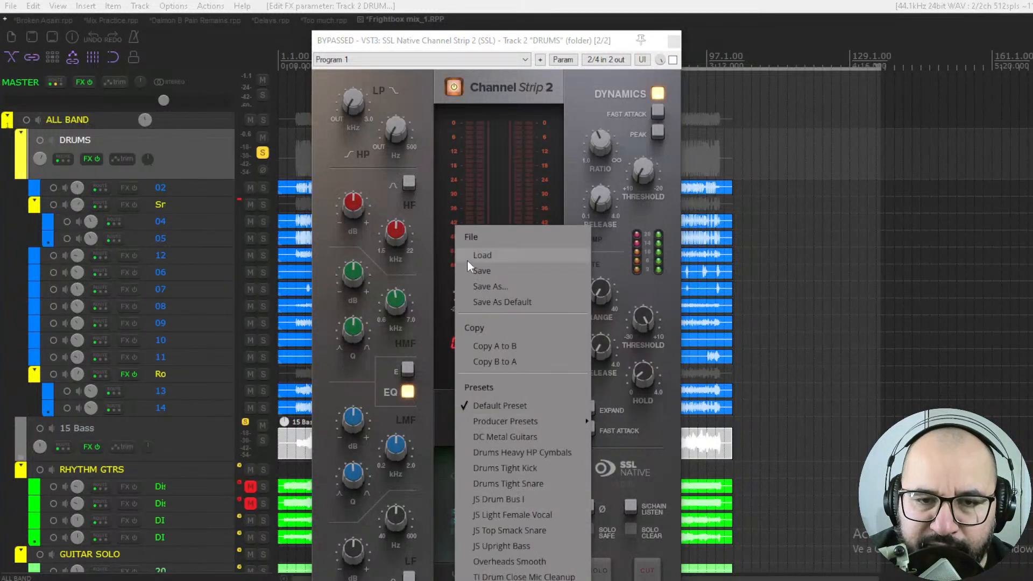
left_click(589, 137)
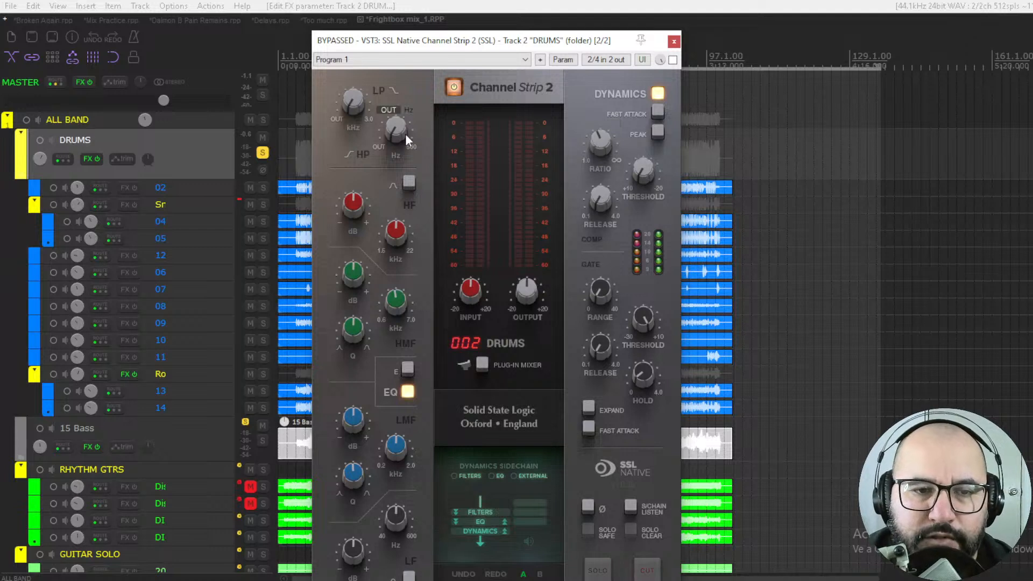
left_click(672, 61)
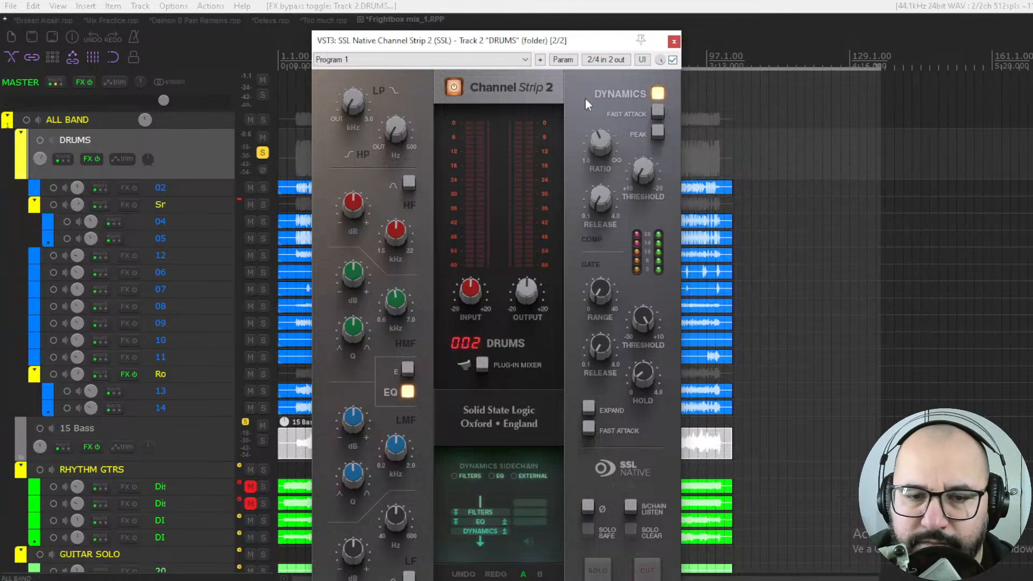
key("space")
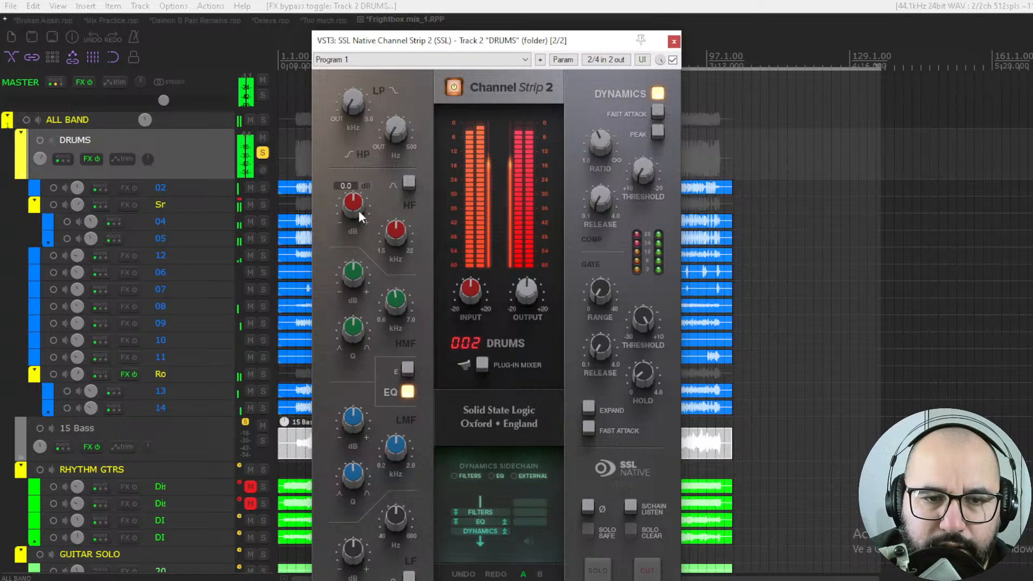
Boost the HF band's gain on the drums to about 4.9 dB during playback
mouse_move(392, 238)
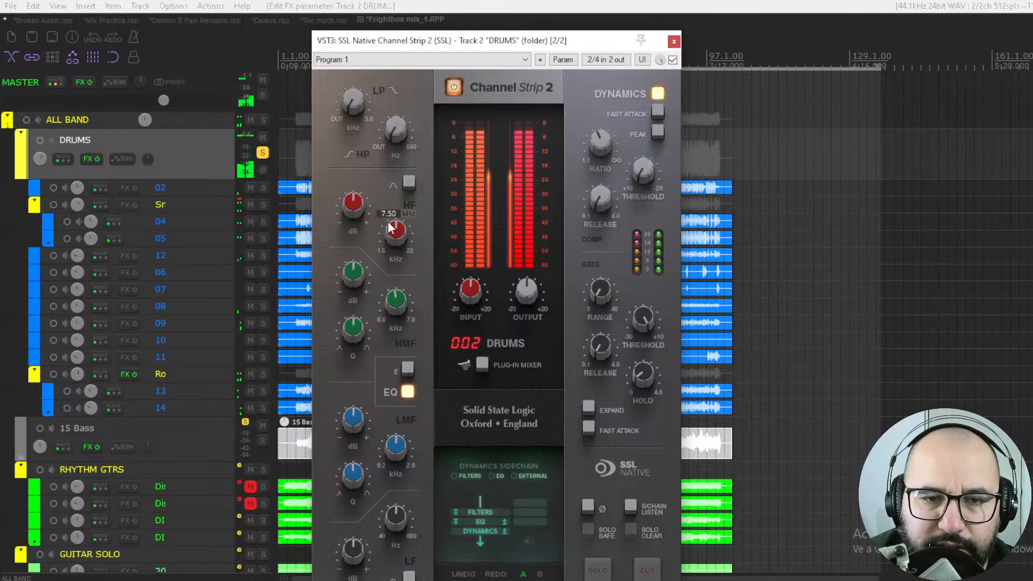
mouse_move(353, 200)
mouse_move(353, 200)
left_mouse_down()
mouse_move(357, 150)
mouse_move(354, 179)
left_mouse_up()
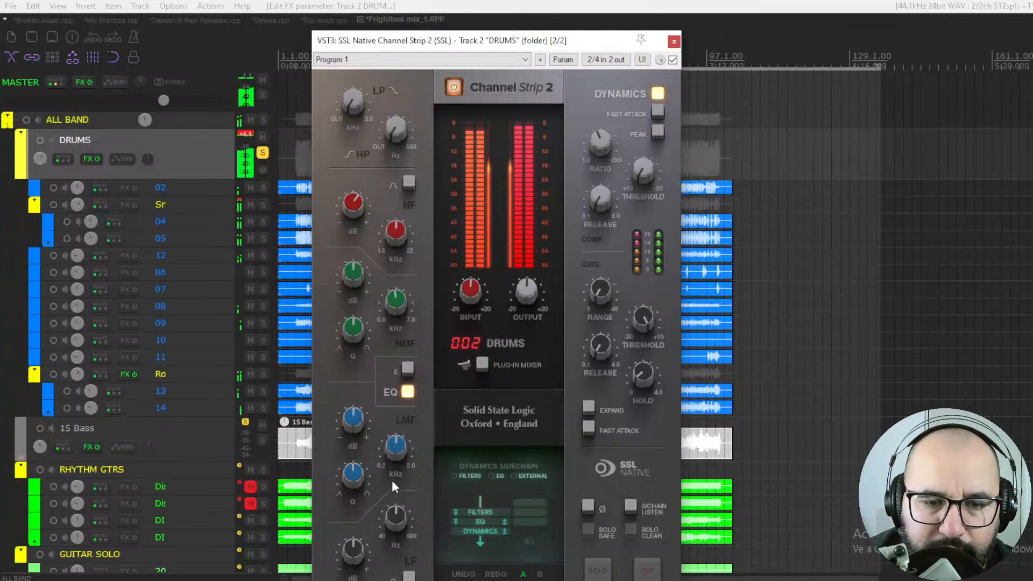
Lower the LMF band's frequency and gain, and shift the LF band's frequency down with a gain boost
mouse_move(398, 452)
left_click_drag(398, 454, 403, 478)
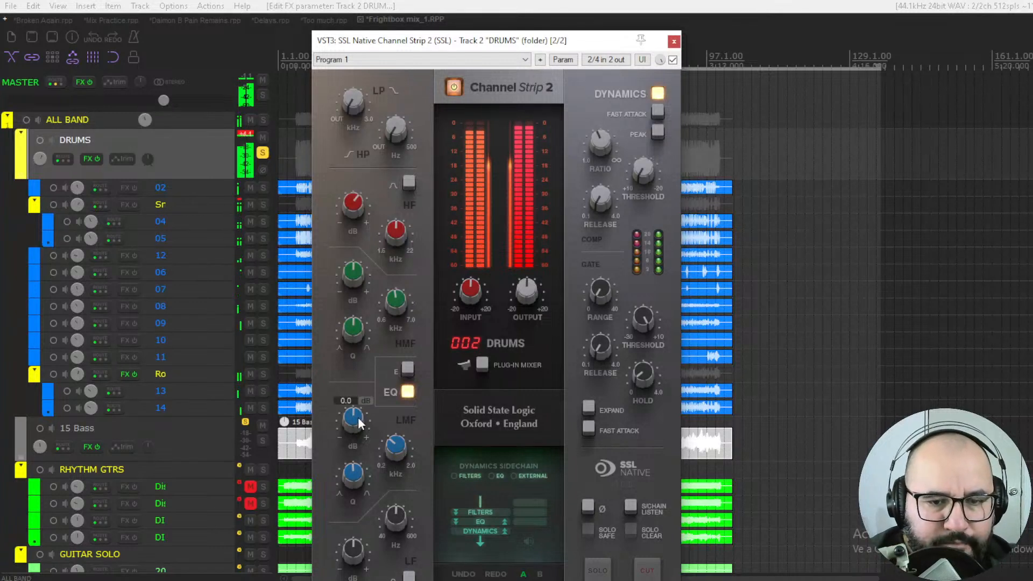
left_click_drag(364, 462, 362, 442)
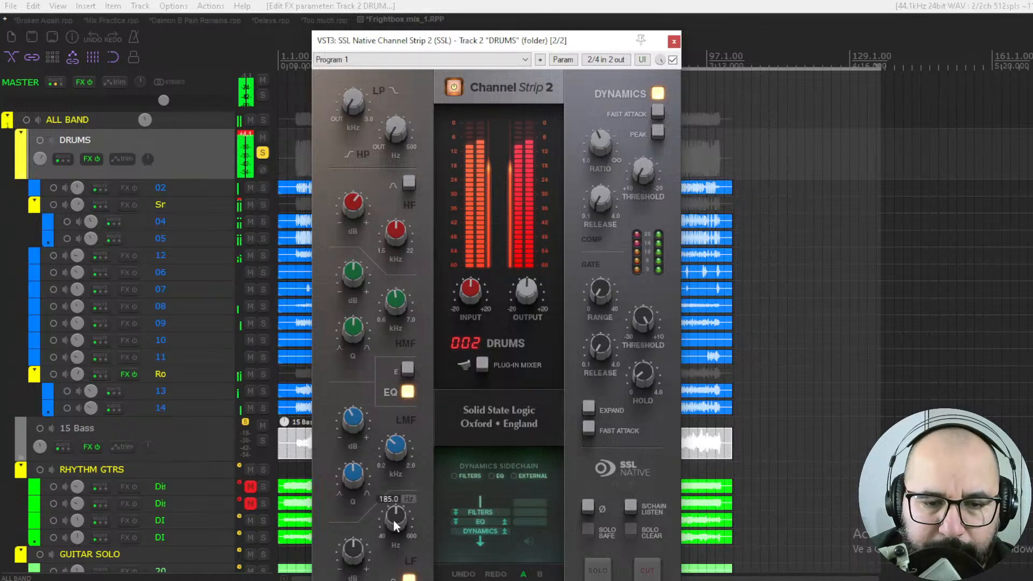
left_click_drag(392, 518, 356, 534)
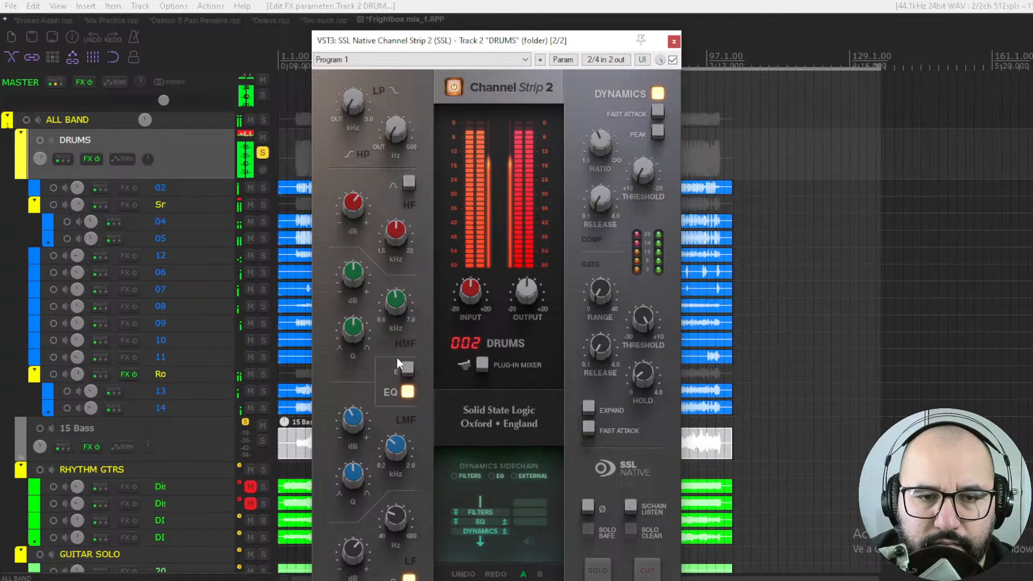
Try the LP and HP filters, and compare the drums with the plug-in and its EQ section switched off and on
left_click_drag(348, 98, 349, 96)
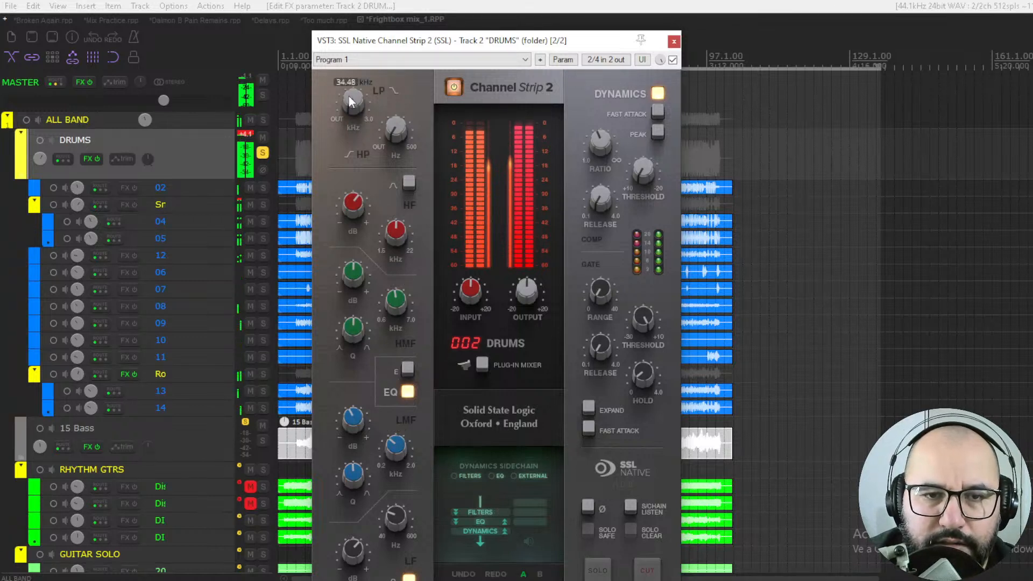
left_click_drag(391, 131, 395, 79)
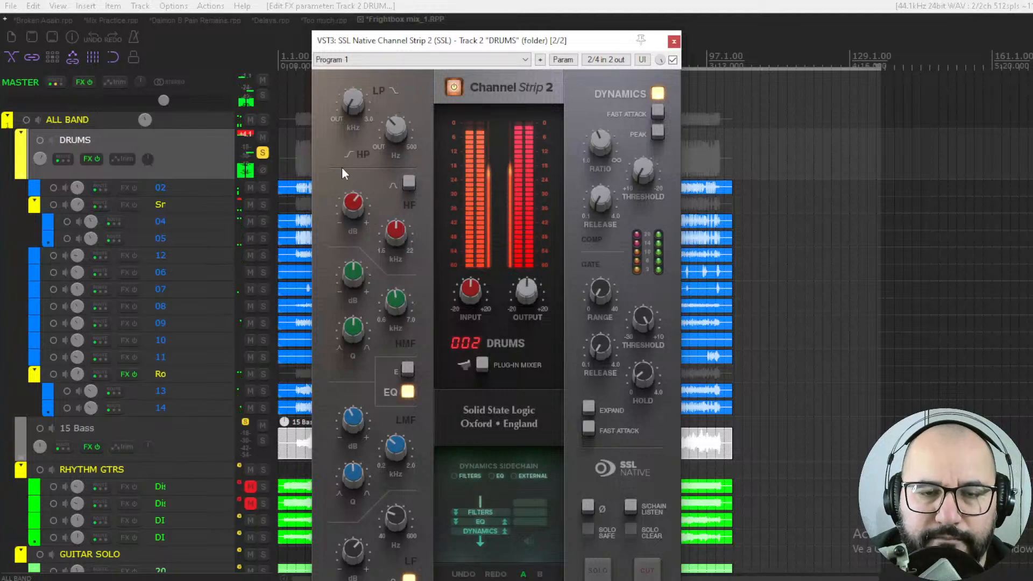
left_click(672, 59)
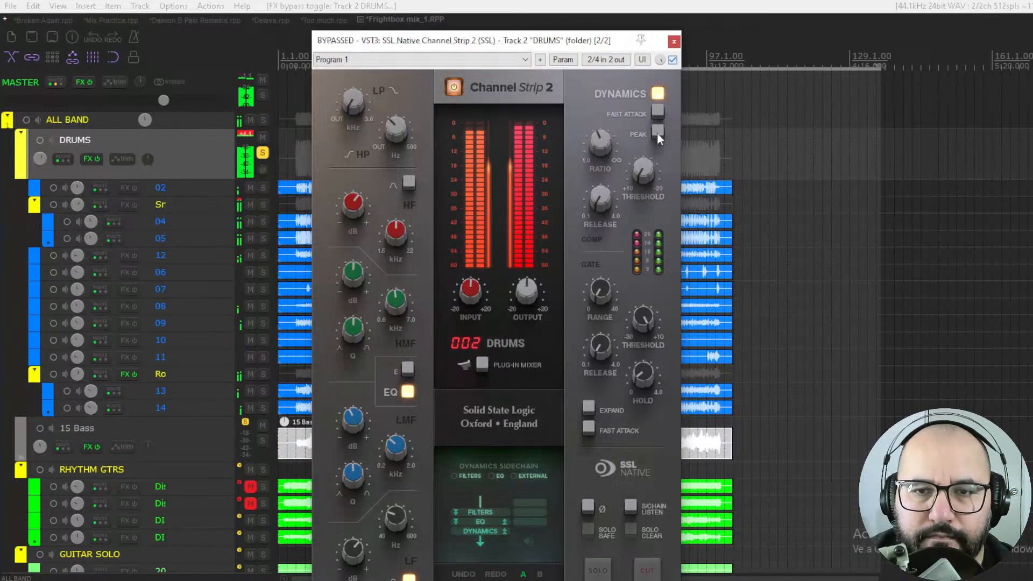
left_click(672, 60)
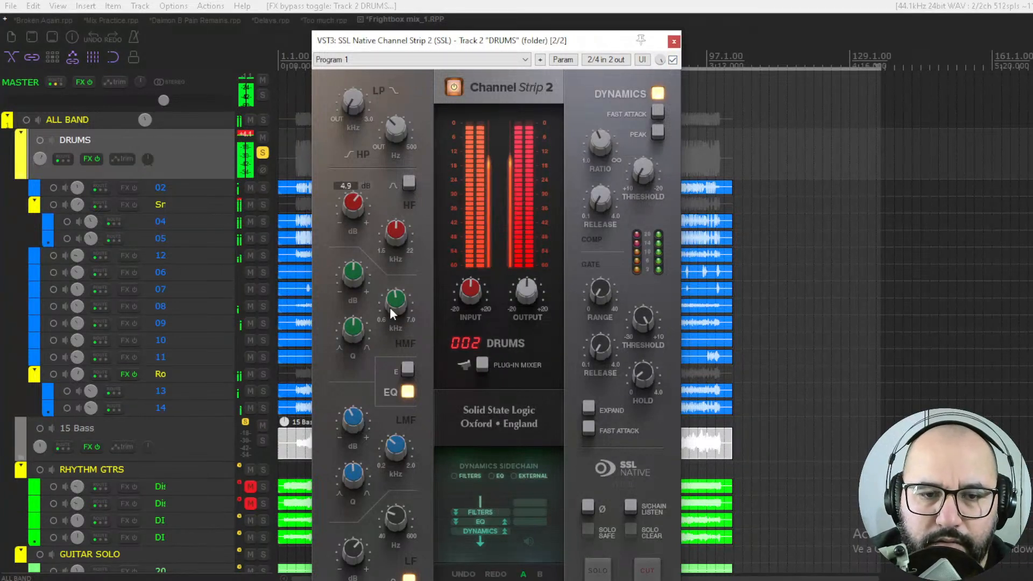
left_click(409, 395)
left_click(409, 393)
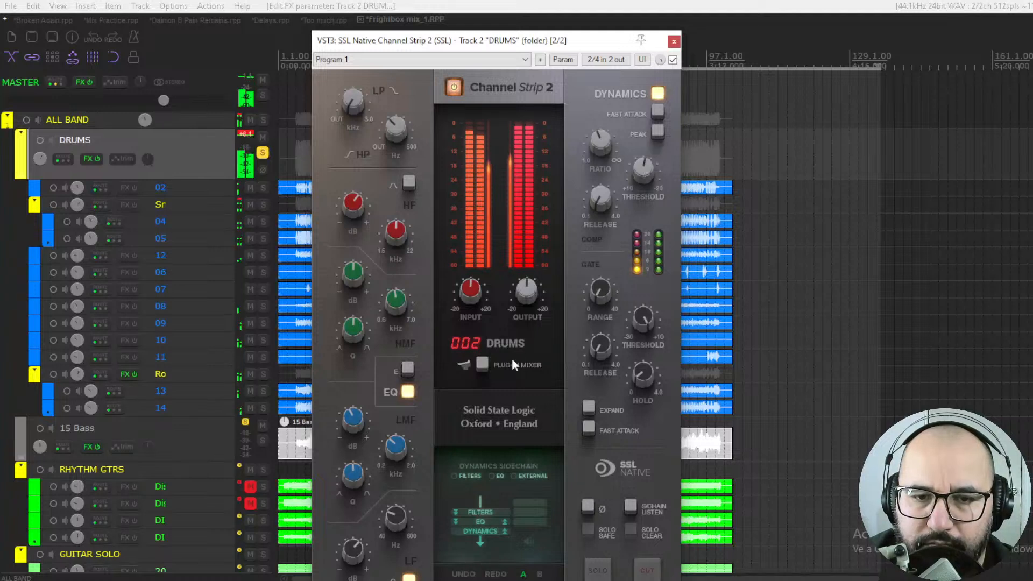
Trim the channel strip's output to about -1.6 dB and compare the drums with the plug-in bypassed and active
mouse_move(477, 291)
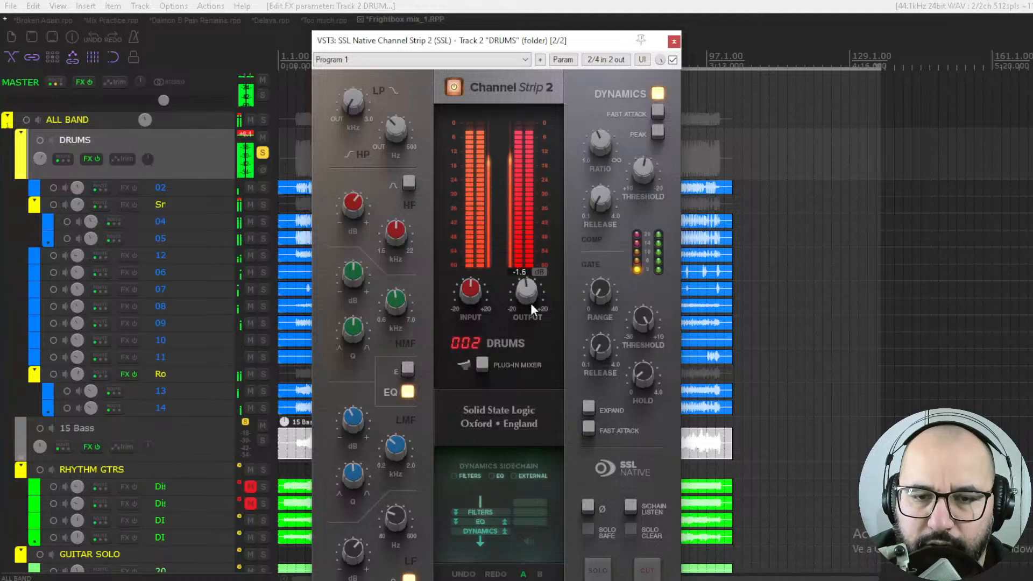
key("space")
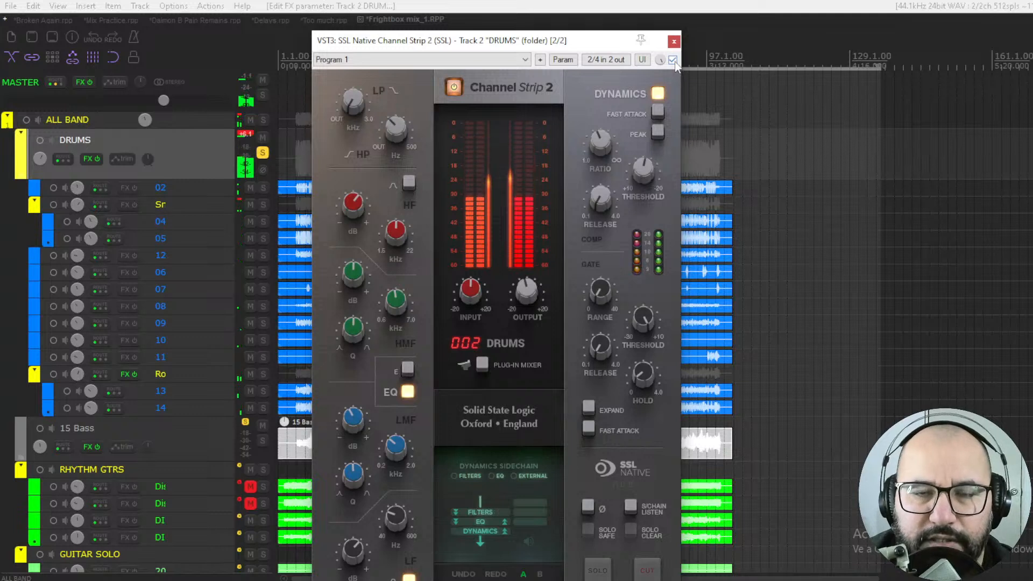
left_click(672, 59)
key("space")
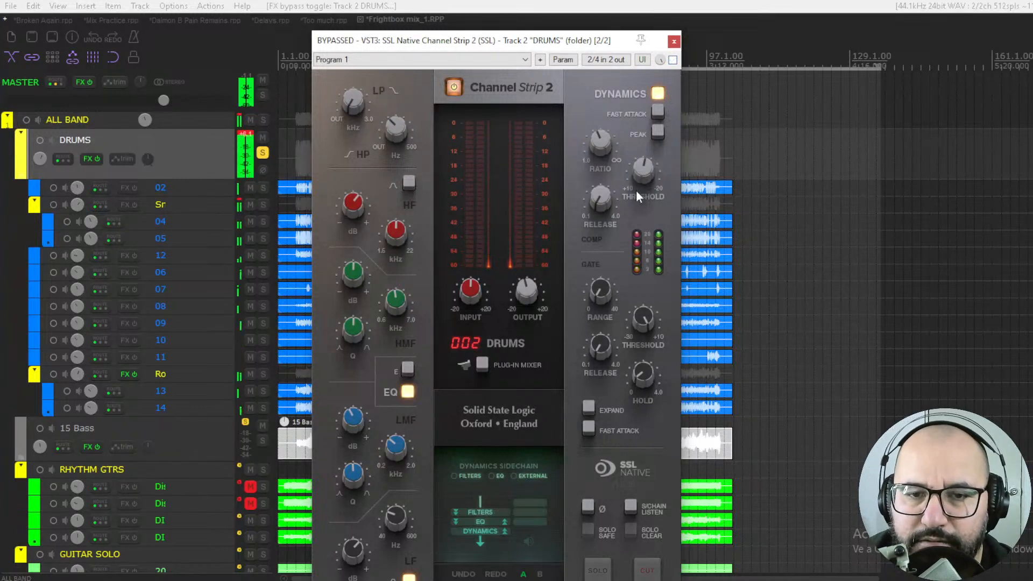
left_click(672, 60)
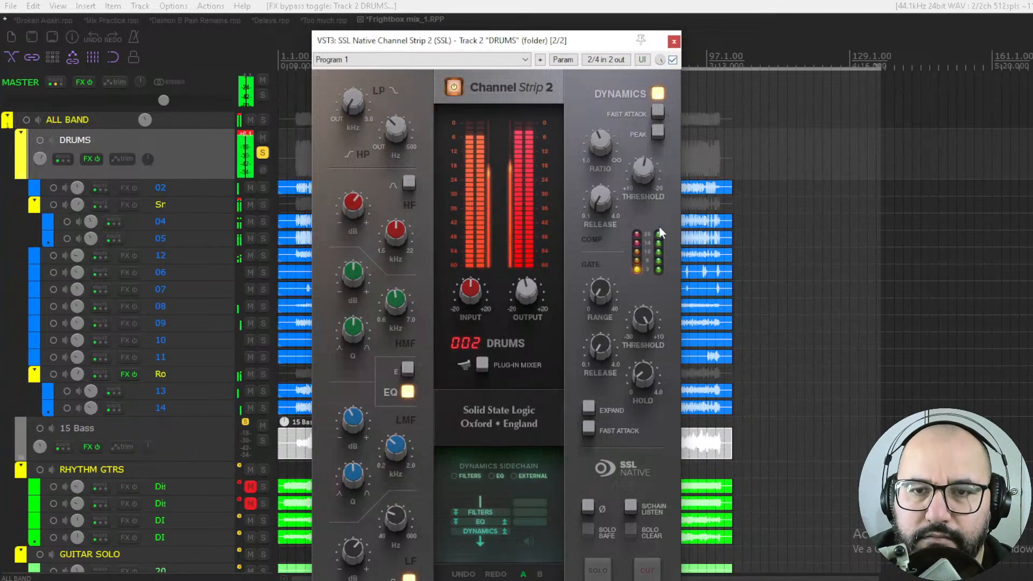
Adjust the compressor's threshold to about -5.8 dB and try its release control while the drums play
mouse_move(639, 183)
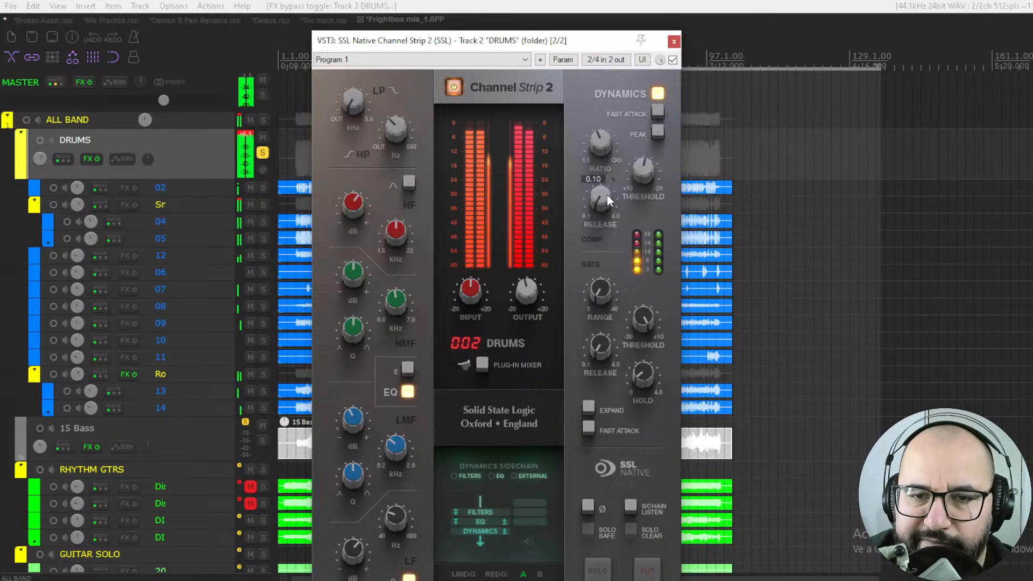
mouse_move(604, 198)
left_click_drag(604, 197, 612, 198)
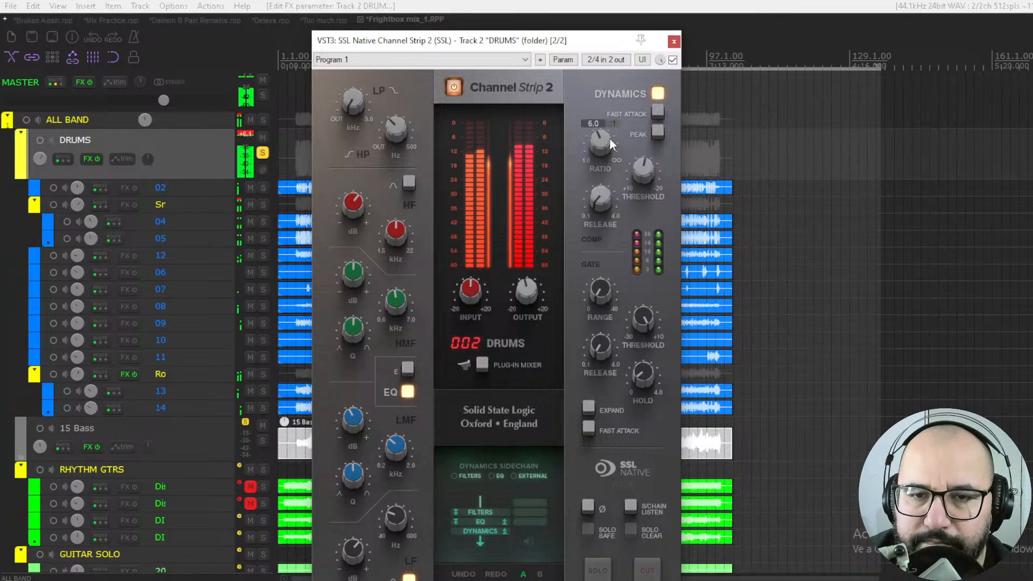
key("space")
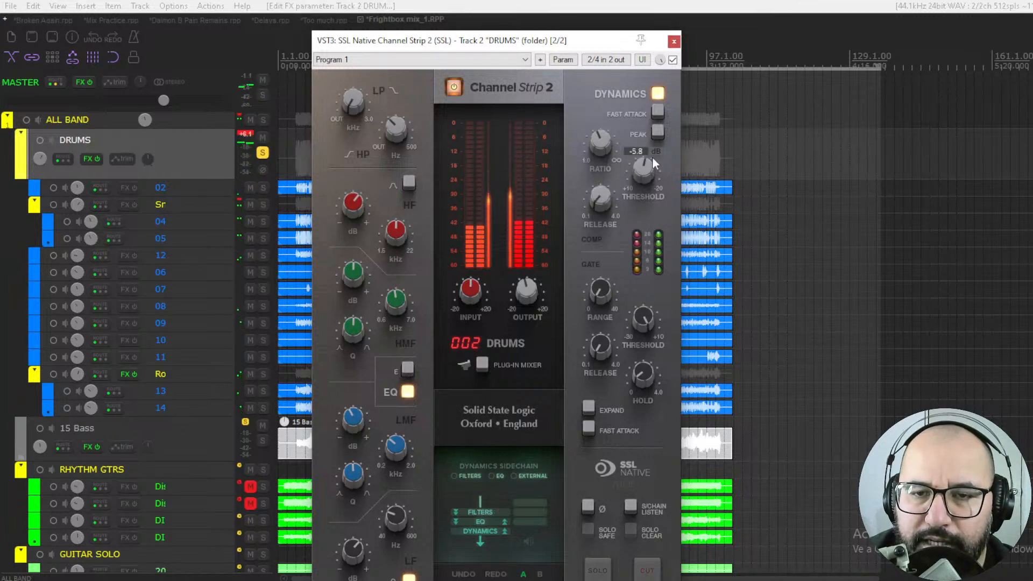
Turn on the compressor's Fast Attack and fine-tune the threshold to about -5.4 dB, comparing the drums against the bypassed sound
left_click(658, 113)
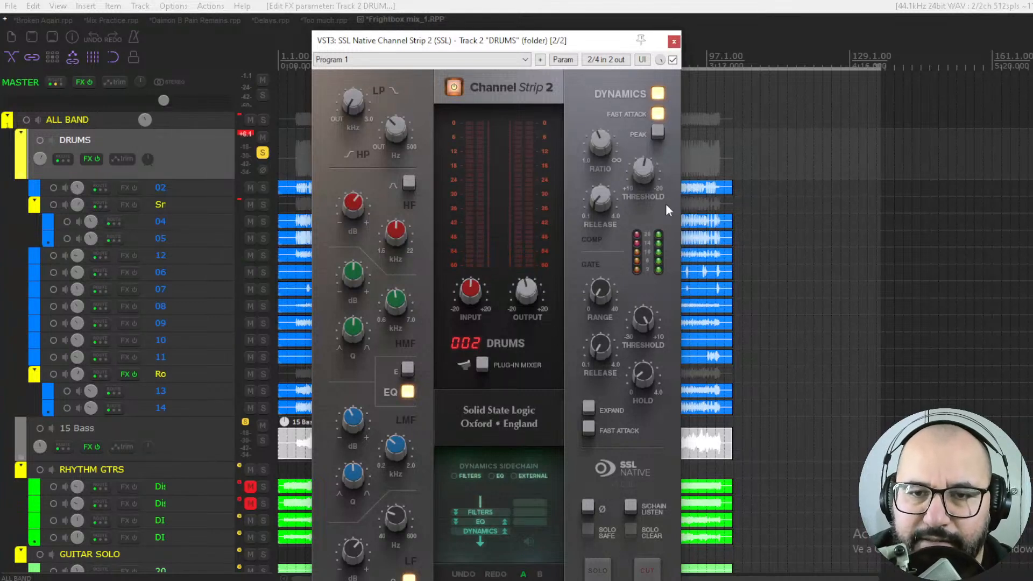
key("space")
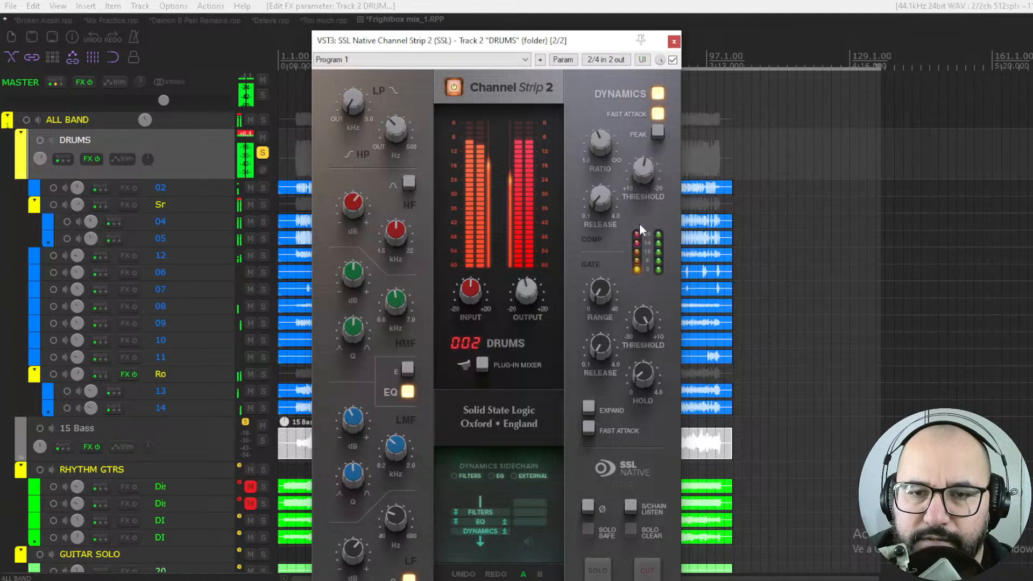
mouse_move(638, 168)
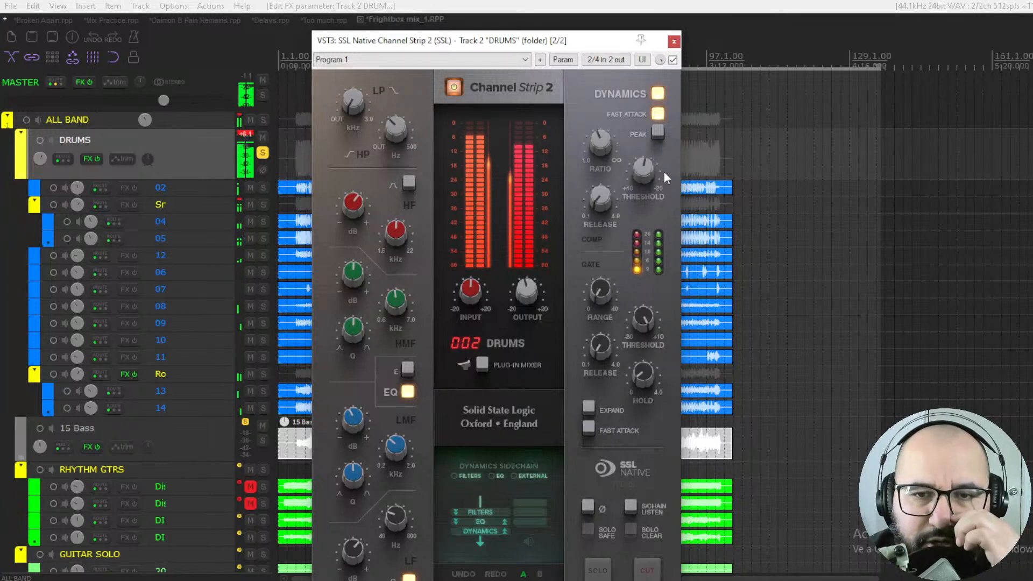
mouse_move(641, 174)
left_mouse_down()
mouse_move(636, 157)
mouse_move(638, 177)
left_mouse_up()
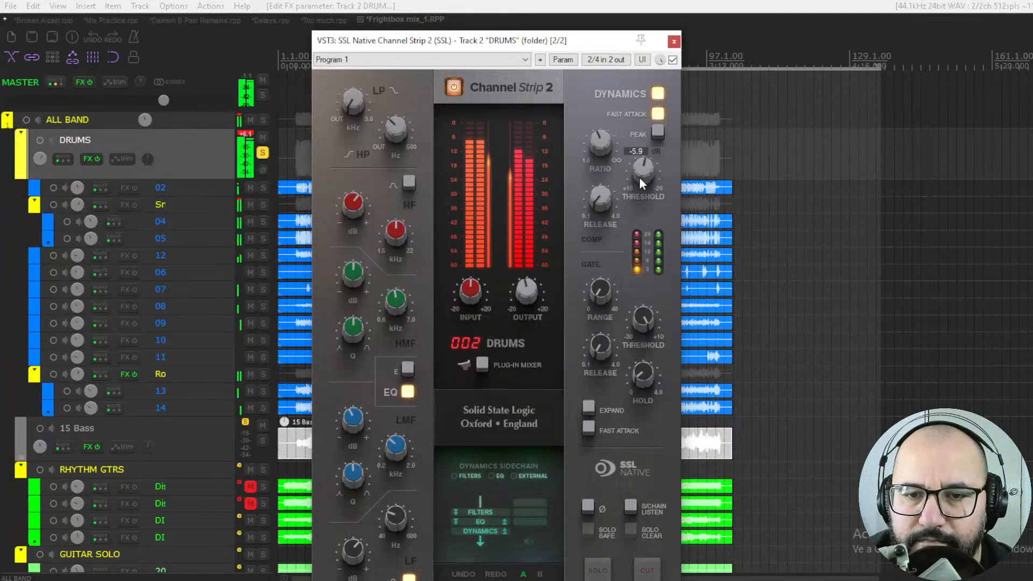
left_click(672, 60)
left_click(672, 60)
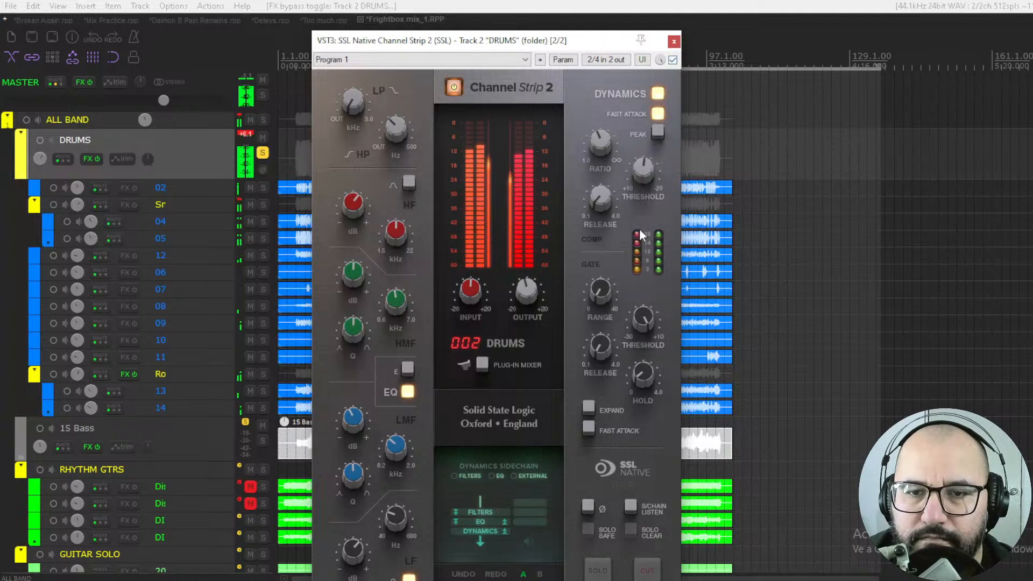
left_click_drag(643, 188, 642, 173)
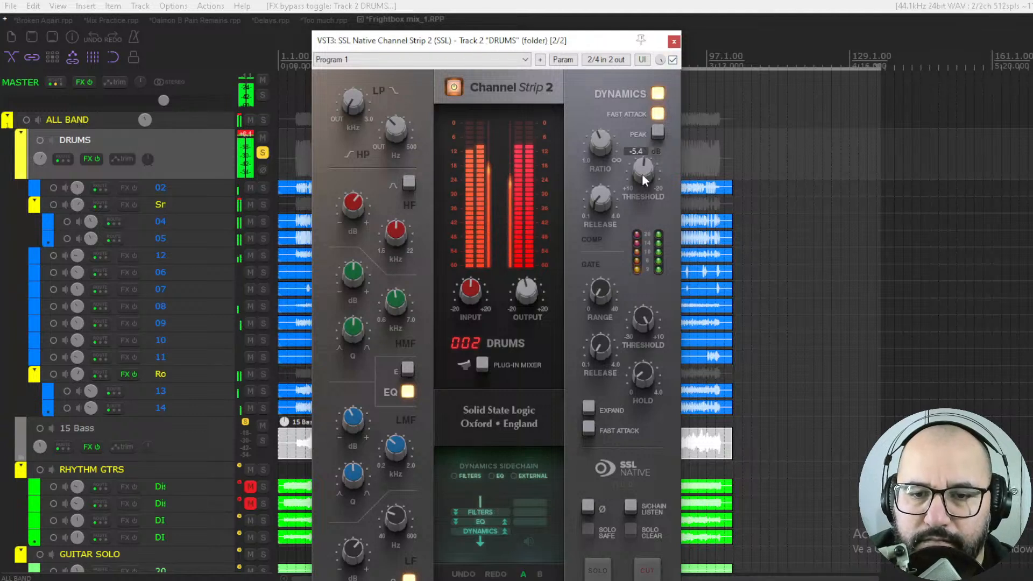
key("space")
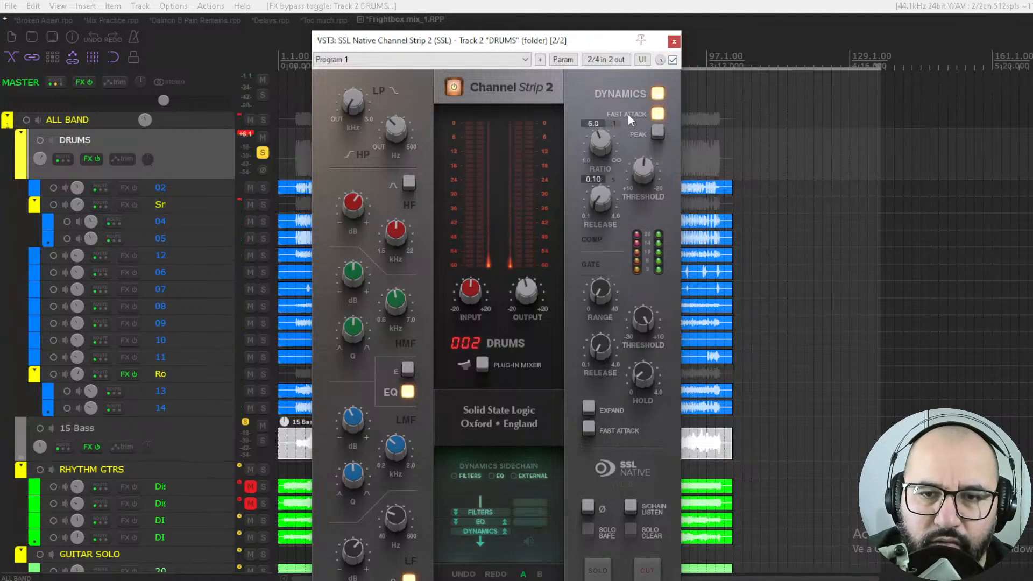
Close the DRUMS channel strip window, and switch the solo from DRUMS to the 15 Bass track for playback
left_click(674, 42)
left_click(262, 153)
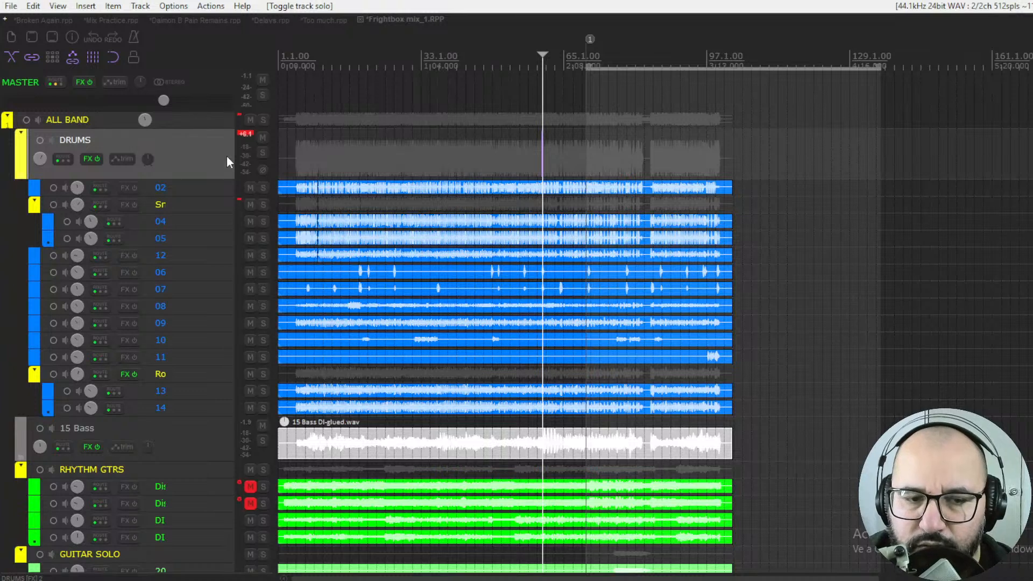
left_click(213, 442)
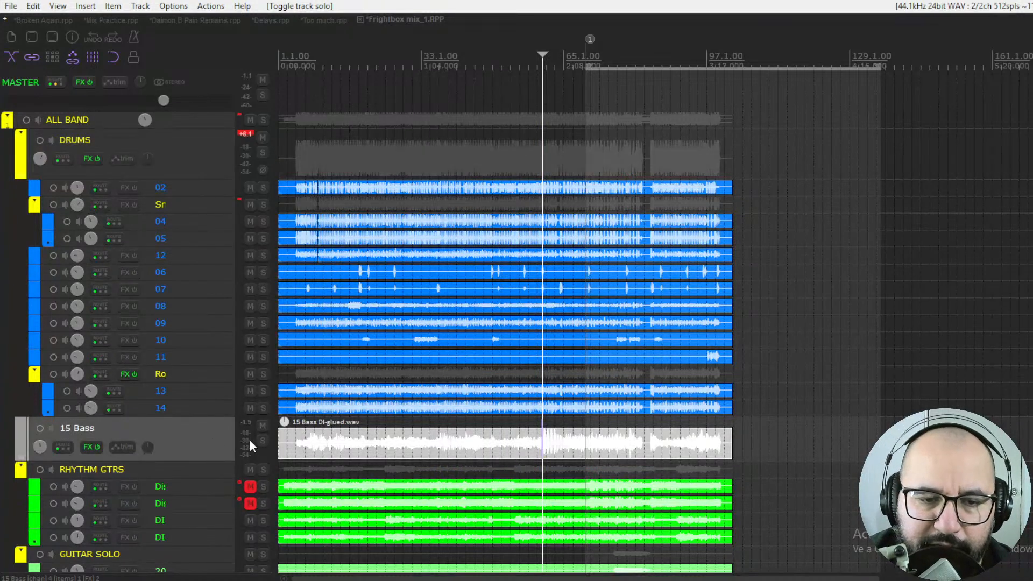
left_click(267, 438)
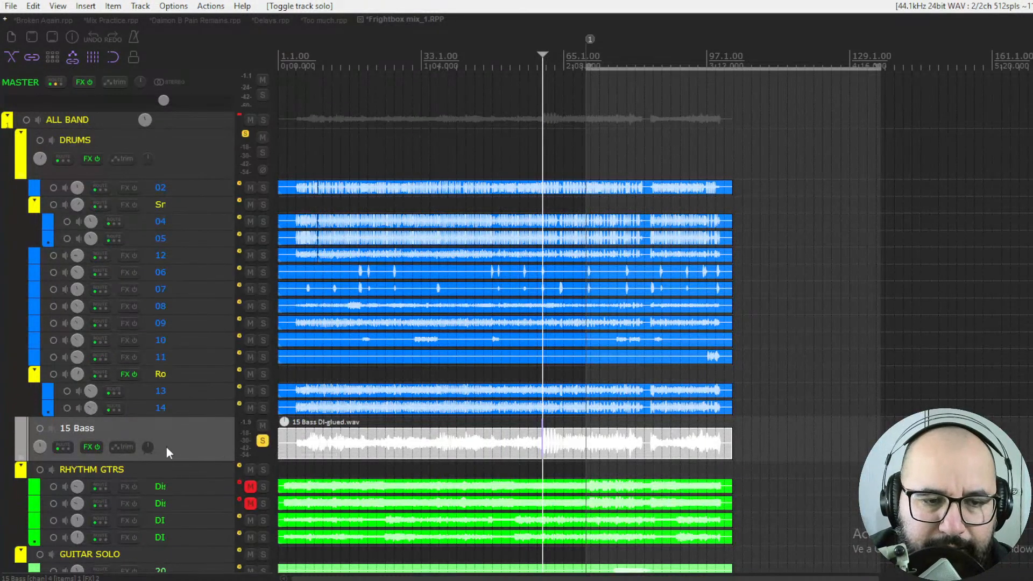
key("space")
Open and reposition the SSL Native Channel Strip 2 window of the 15 Bass track, and solo DRUMS together with the bass
right_click(88, 450)
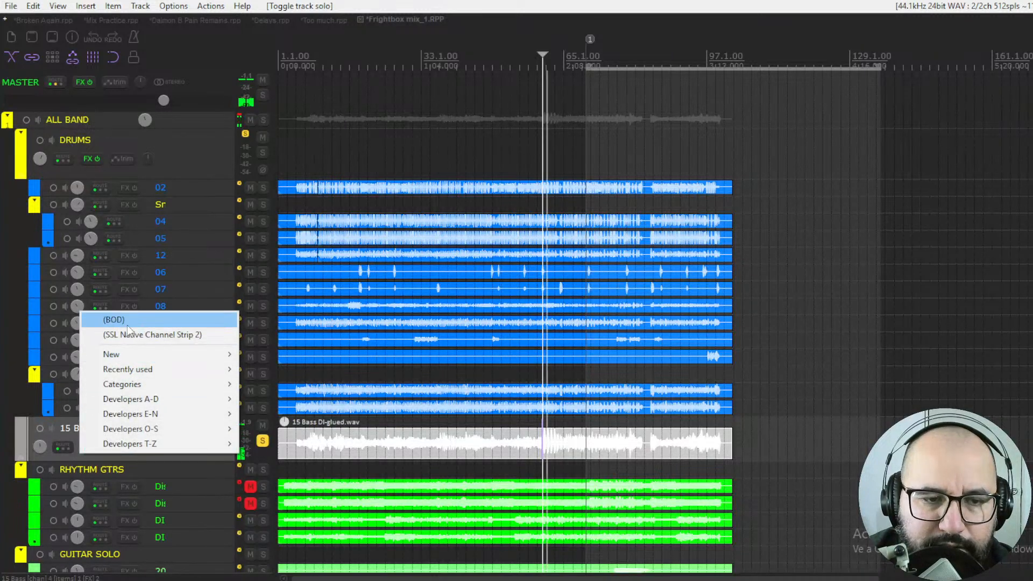
left_click(141, 337)
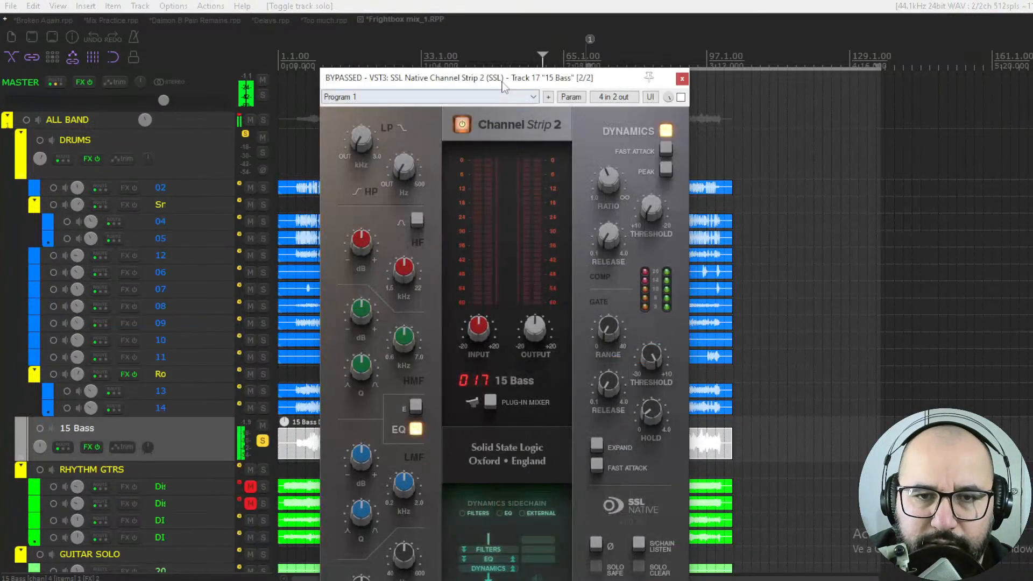
left_click_drag(503, 85, 540, 40)
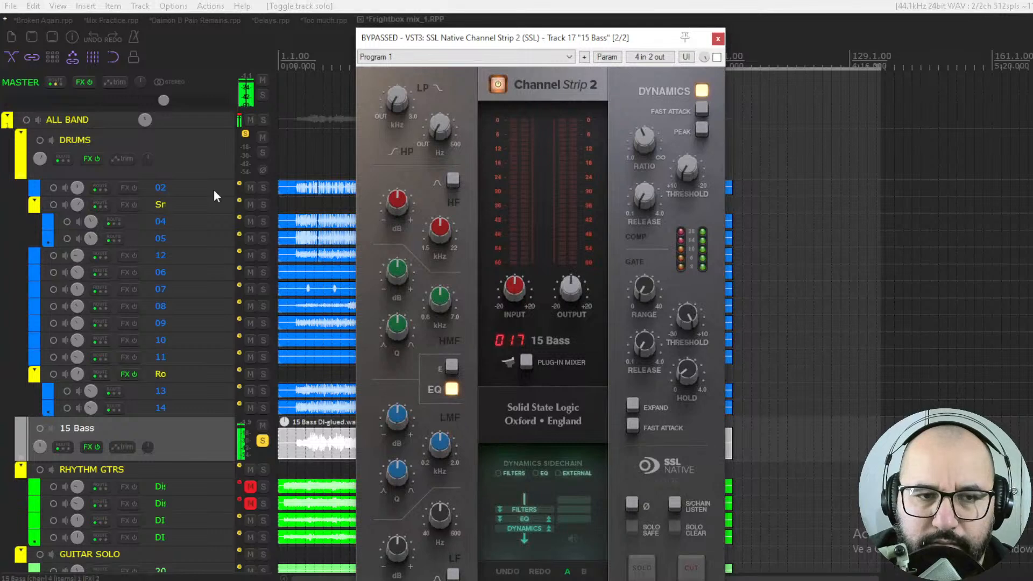
left_click(262, 153)
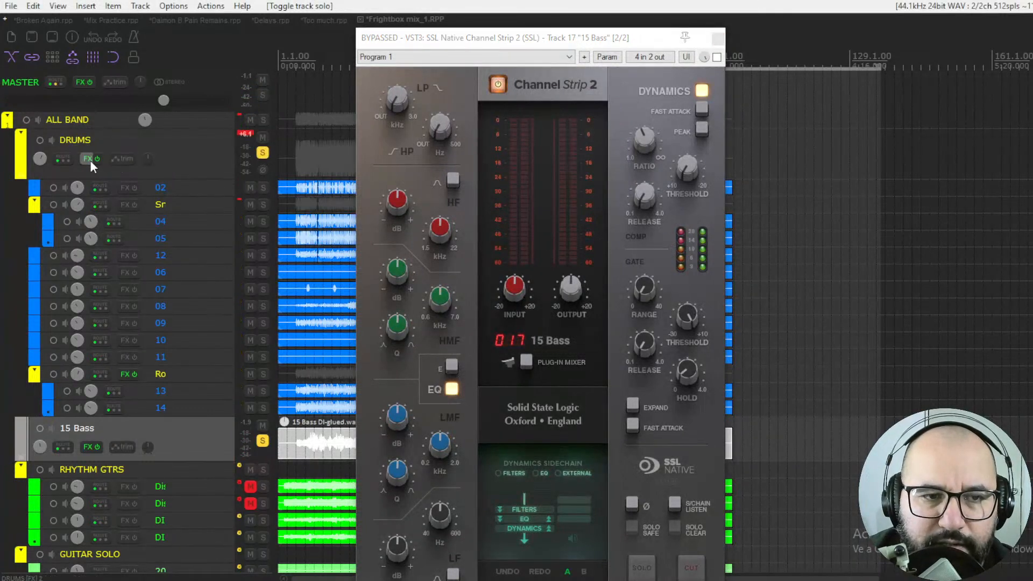
Reactivate the bypassed Channel Strip 2 on DRUMS, close its window, and unsolo DRUMS so only the bass plays
right_click(90, 160)
left_click(97, 188)
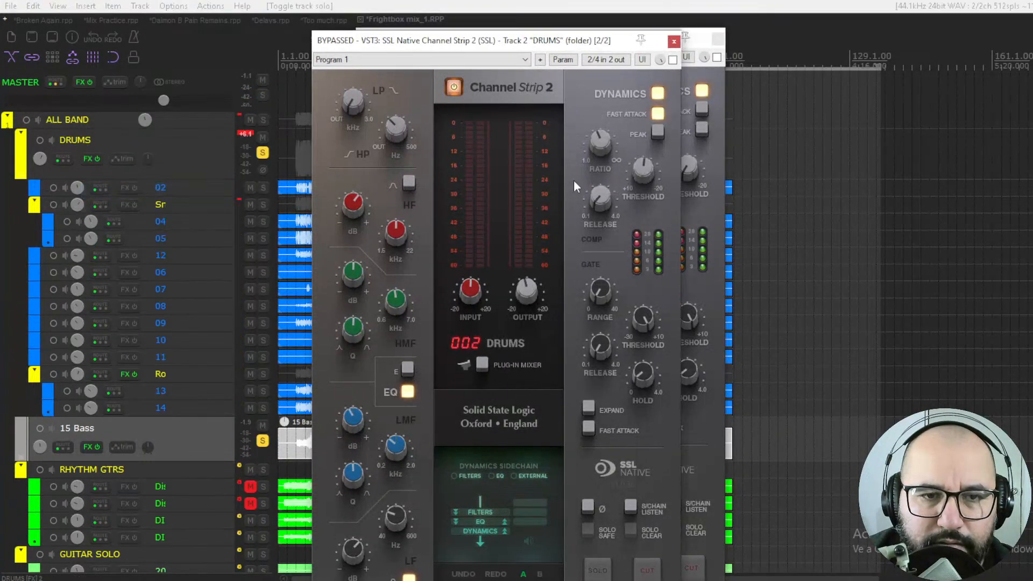
left_click(673, 59)
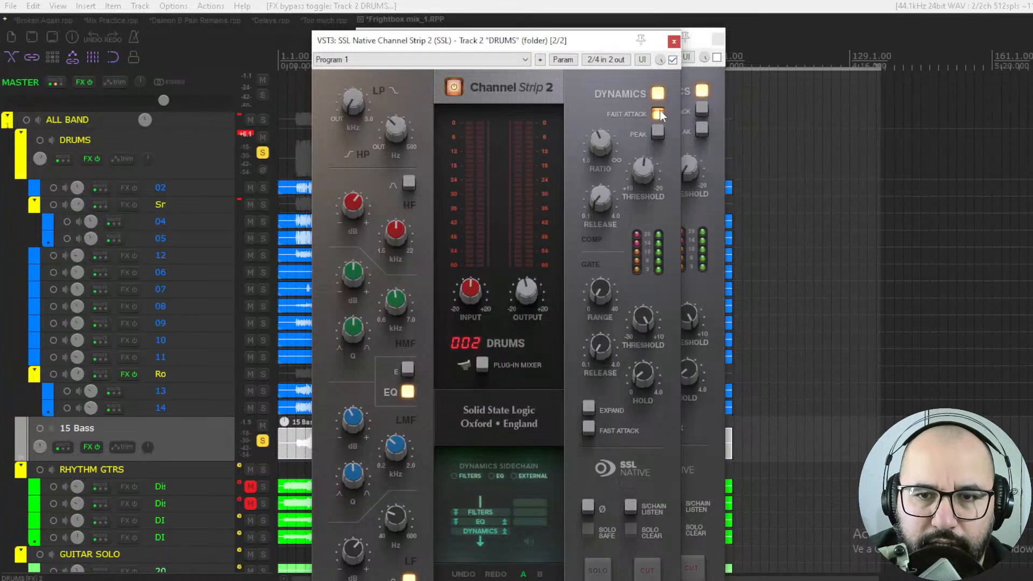
left_click(673, 41)
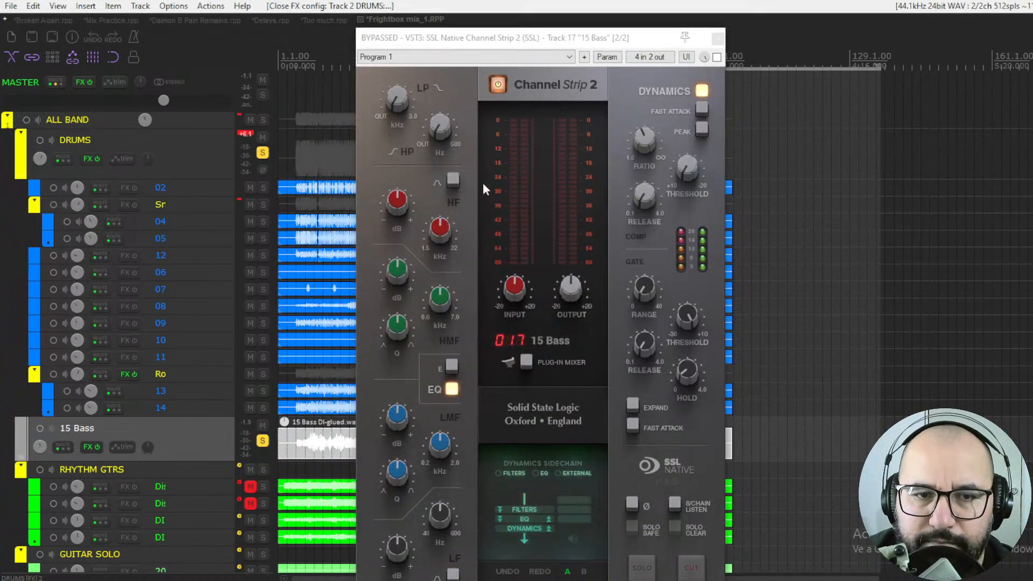
left_click(262, 153)
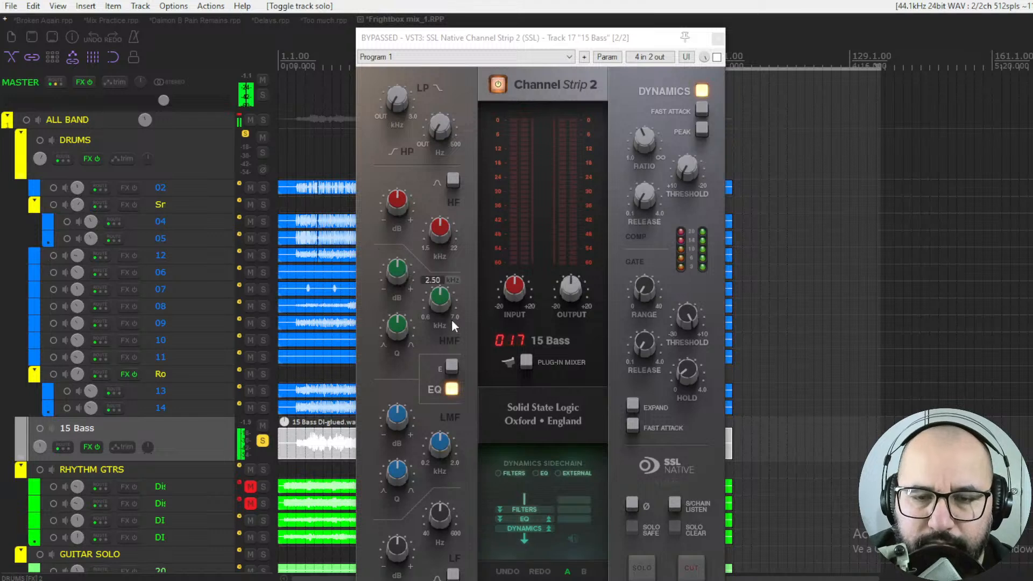
Take the 15 Bass channel strip out of bypass, try its filter controls, and boost the HF band to about 8.2 dB
left_click(716, 57)
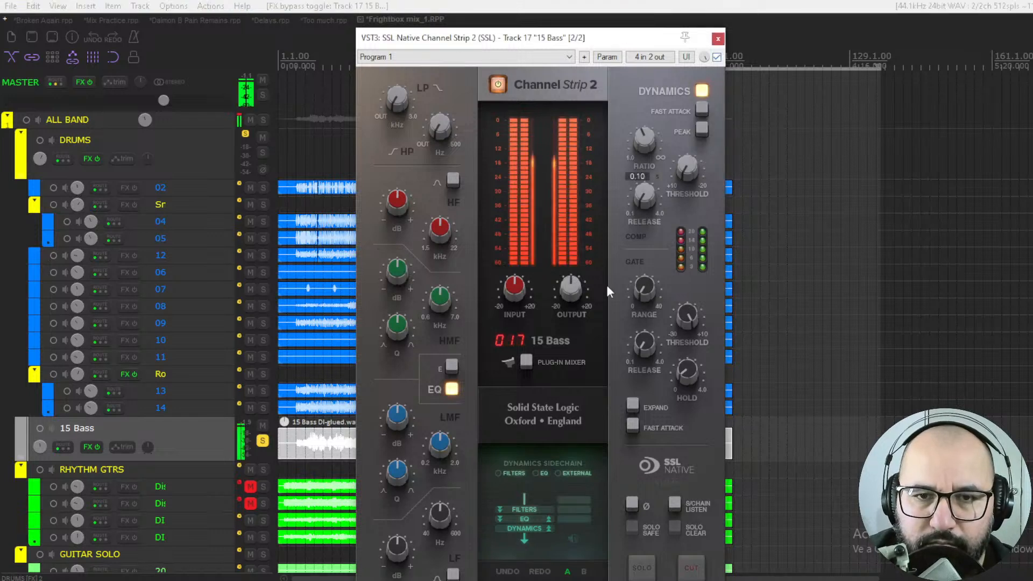
mouse_move(396, 101)
left_mouse_down()
mouse_move(401, 63)
mouse_move(398, 103)
left_mouse_up()
left_click_drag(437, 135, 446, 99)
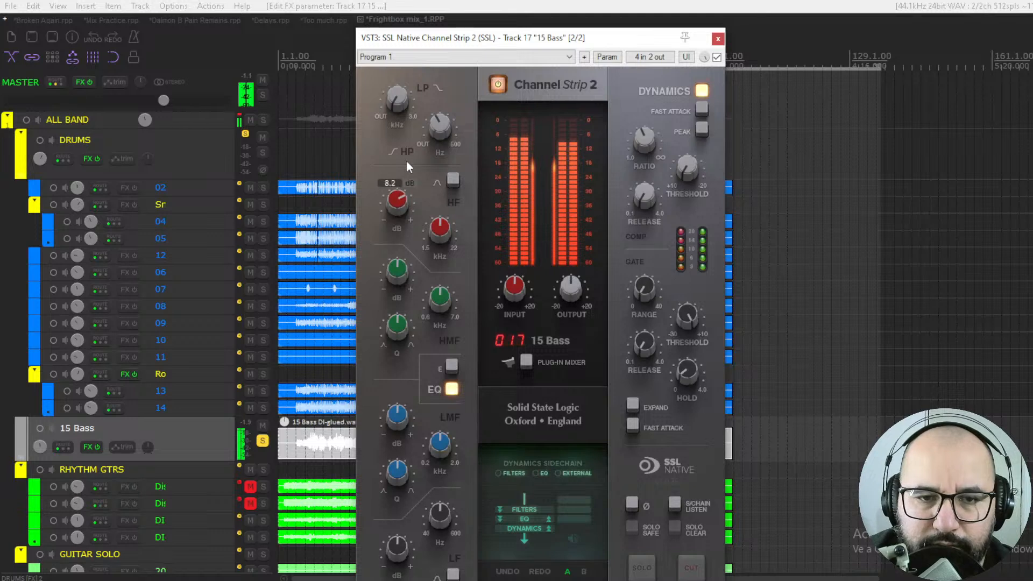
Set the bass's HF band to about 6.41 kHz with 20 dB of gain, compare bell and shelf shapes, and leave it on shelf
left_click(453, 182)
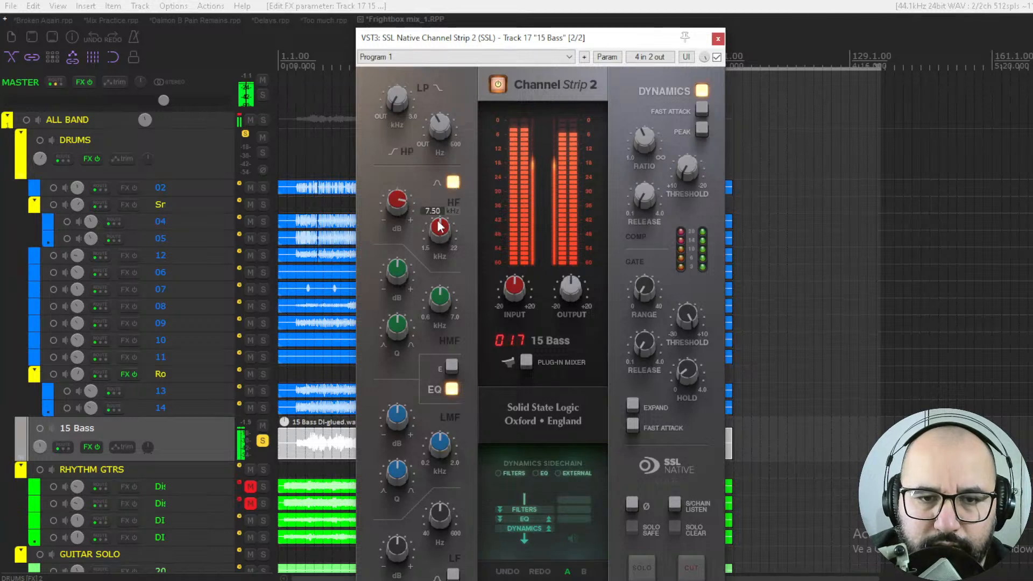
left_click_drag(440, 225, 433, 257)
left_click_drag(401, 210, 399, 184)
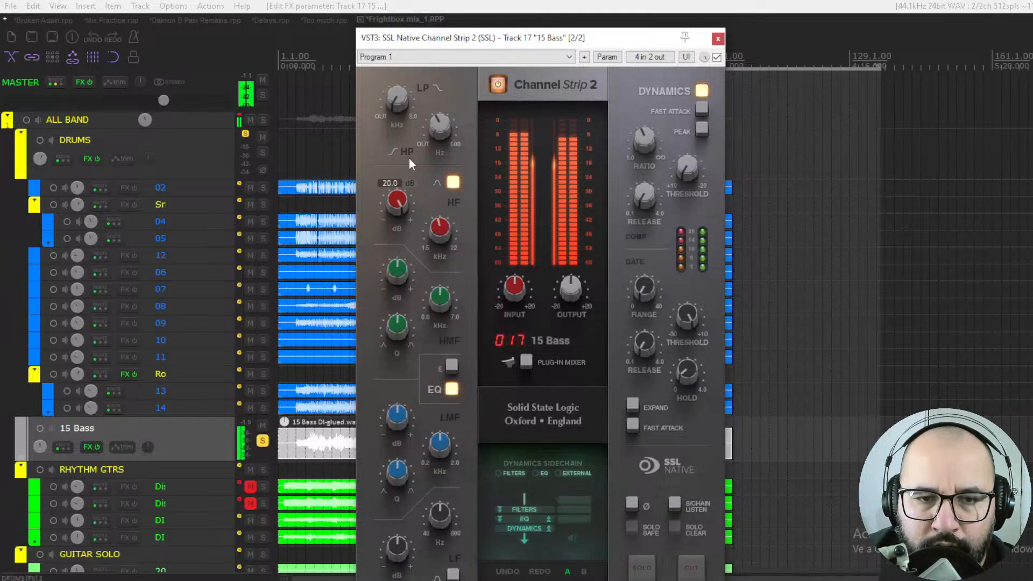
left_click(454, 182)
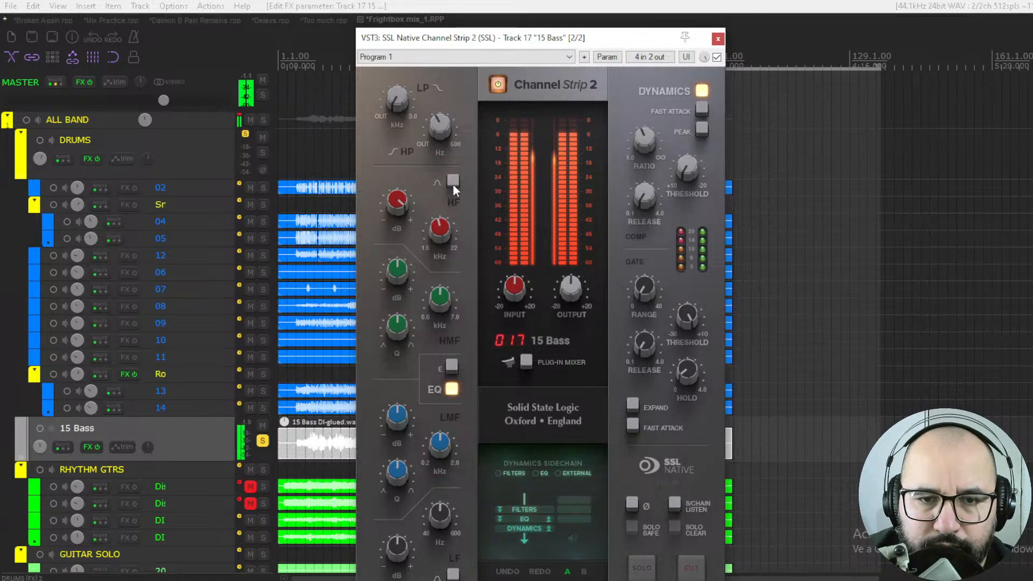
left_click(453, 184)
left_click(450, 180)
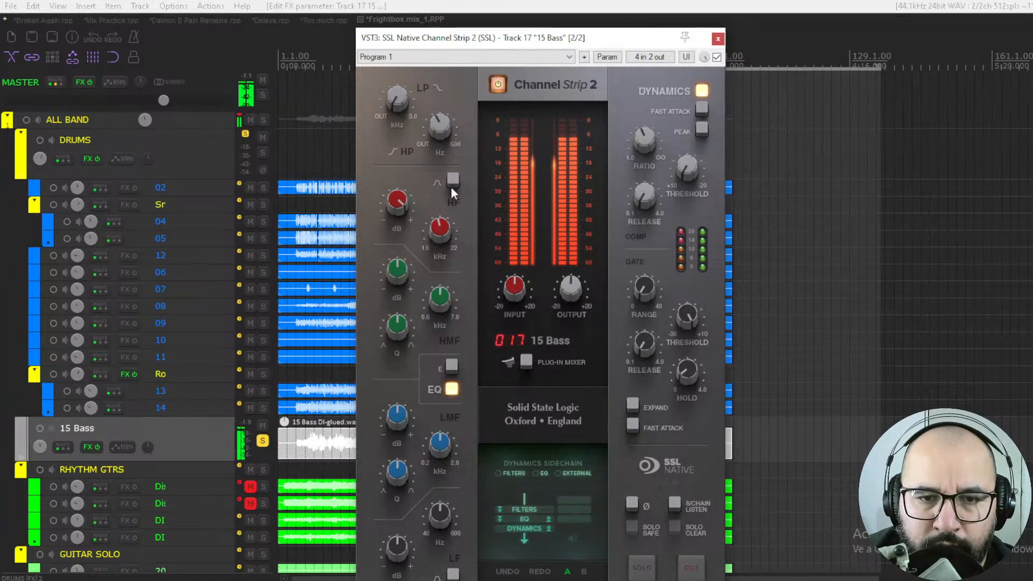
mouse_move(436, 229)
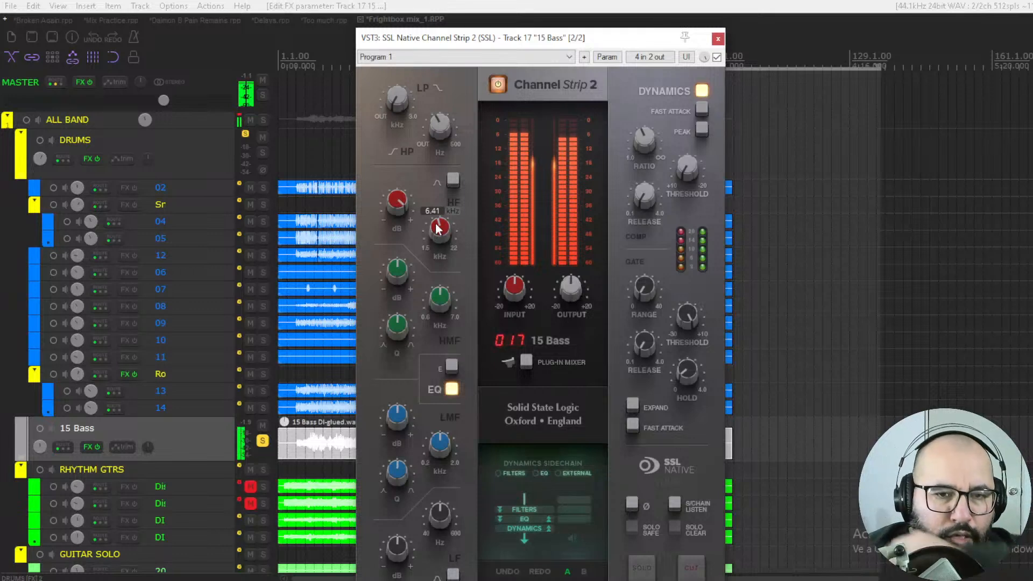
Set the bass's LF frequency to about 90.1 Hz, raise the LF gain, and cut the LMF gain
mouse_move(399, 412)
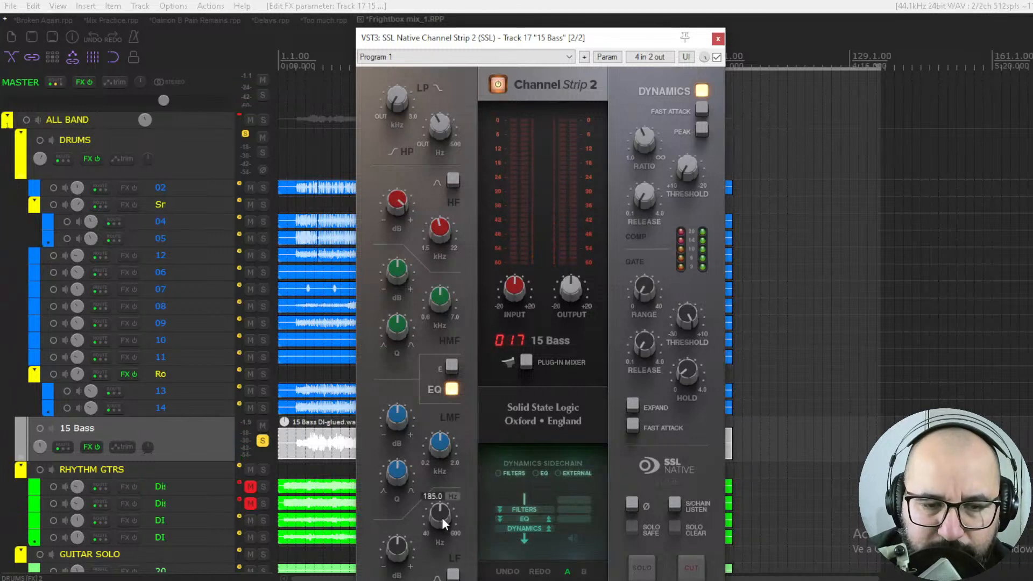
left_click_drag(441, 517, 436, 546)
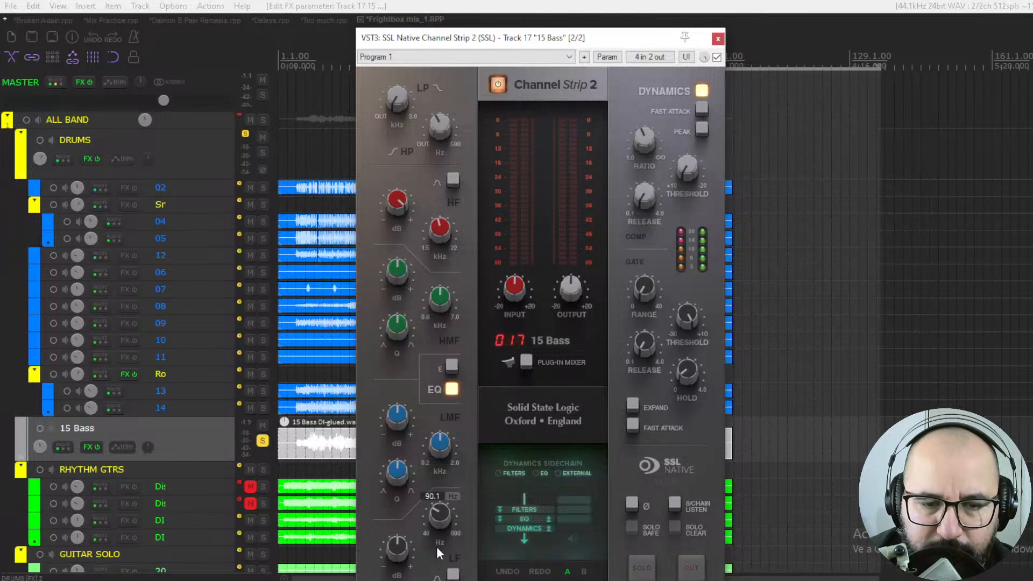
mouse_move(405, 550)
mouse_move(404, 529)
left_mouse_down()
mouse_move(411, 481)
mouse_move(410, 527)
left_mouse_up()
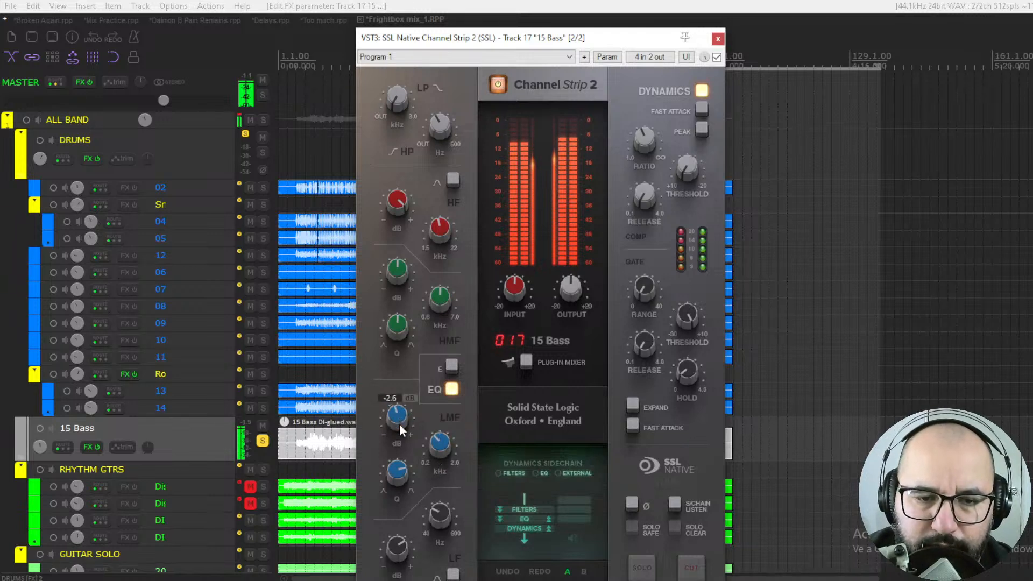
scroll(398, 450, "down", 4)
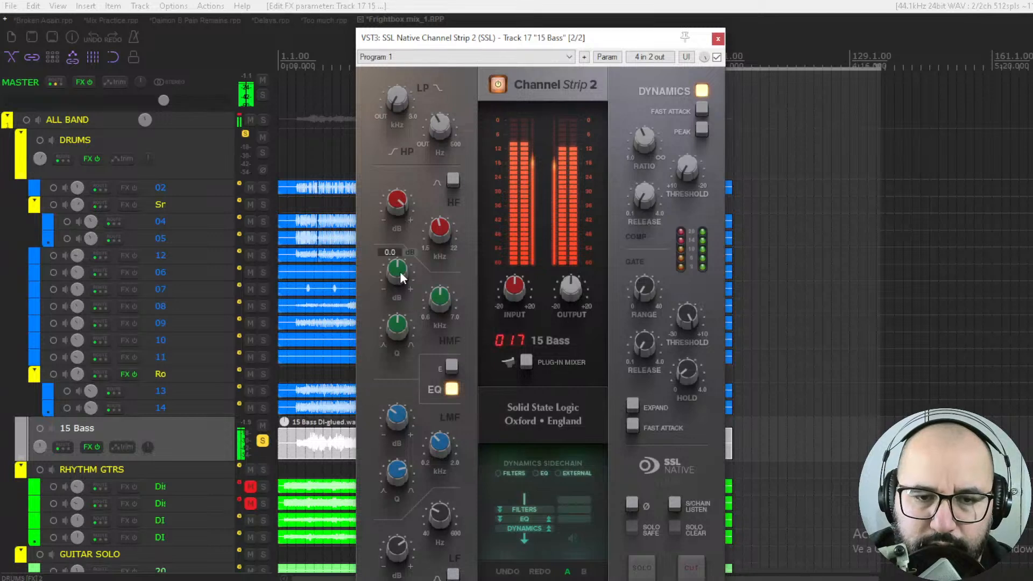
Boost the bass's HMF gain to about 10.7 dB and compare the sound with the EQ switched off and on
left_click_drag(403, 272, 401, 240)
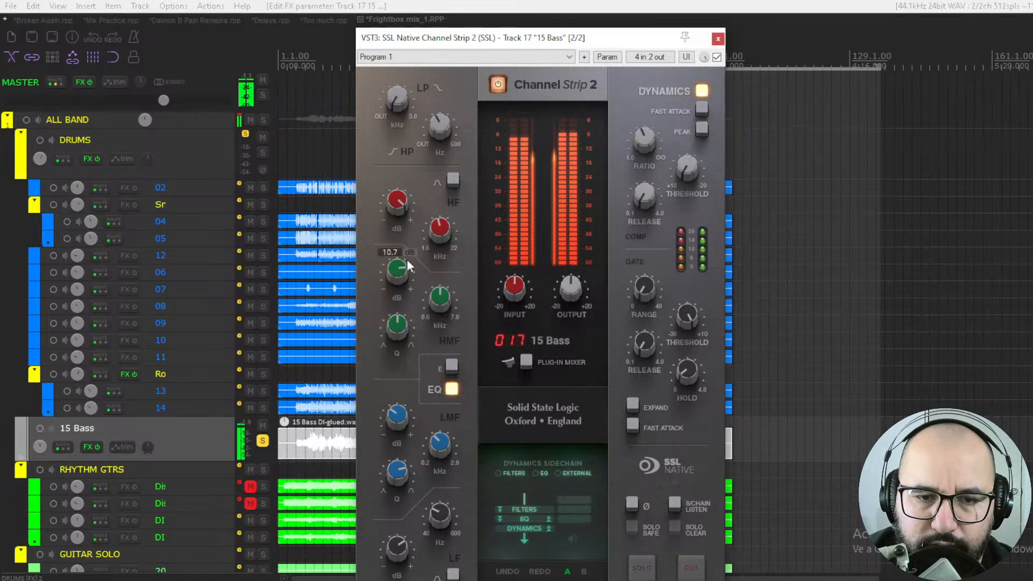
left_click(451, 387)
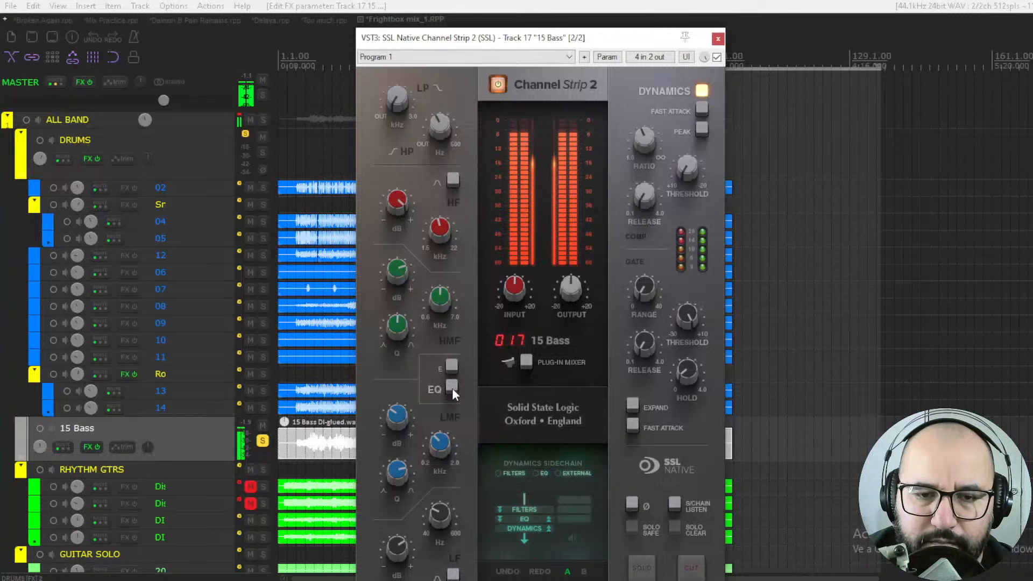
left_click(451, 388)
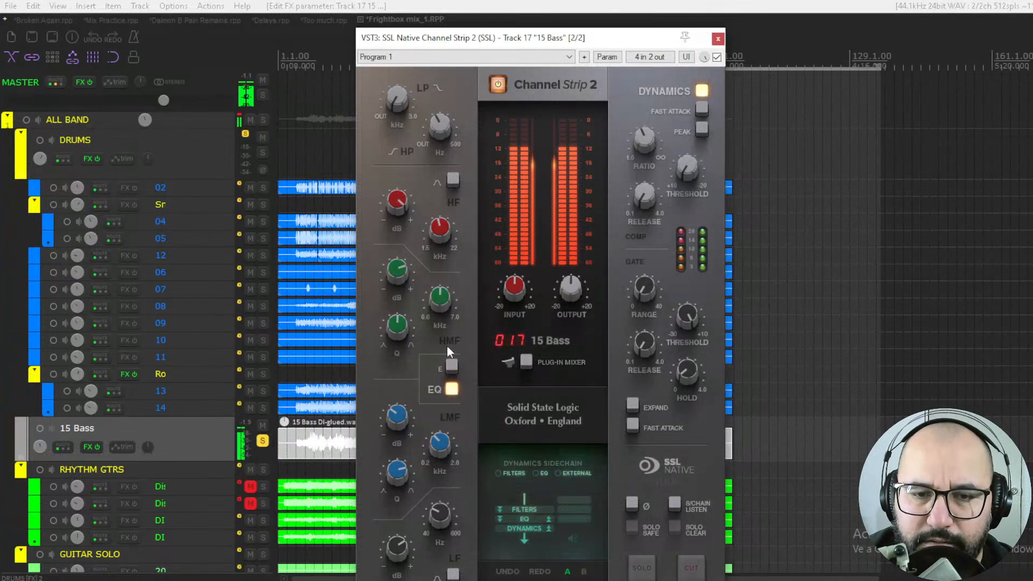
Reduce the bass's HF gain and compare the processed sound with the bypassed channel strip
left_click_drag(404, 209, 409, 232)
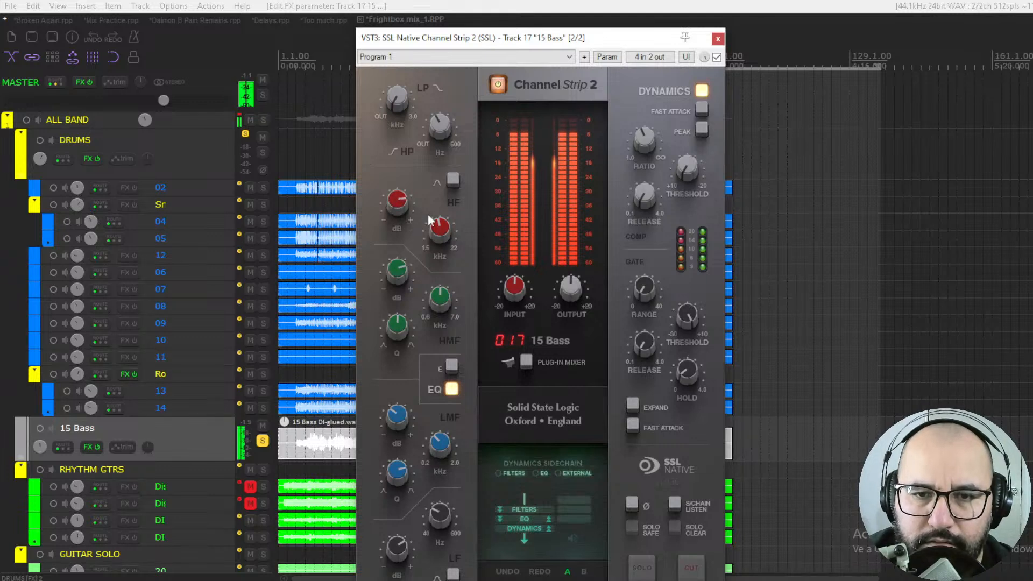
left_click(717, 57)
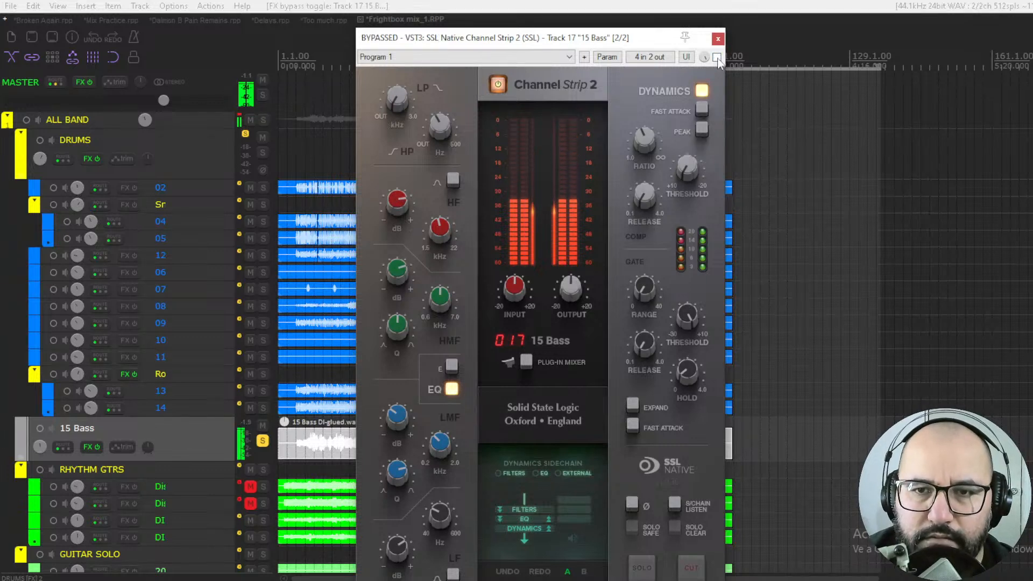
left_click(716, 57)
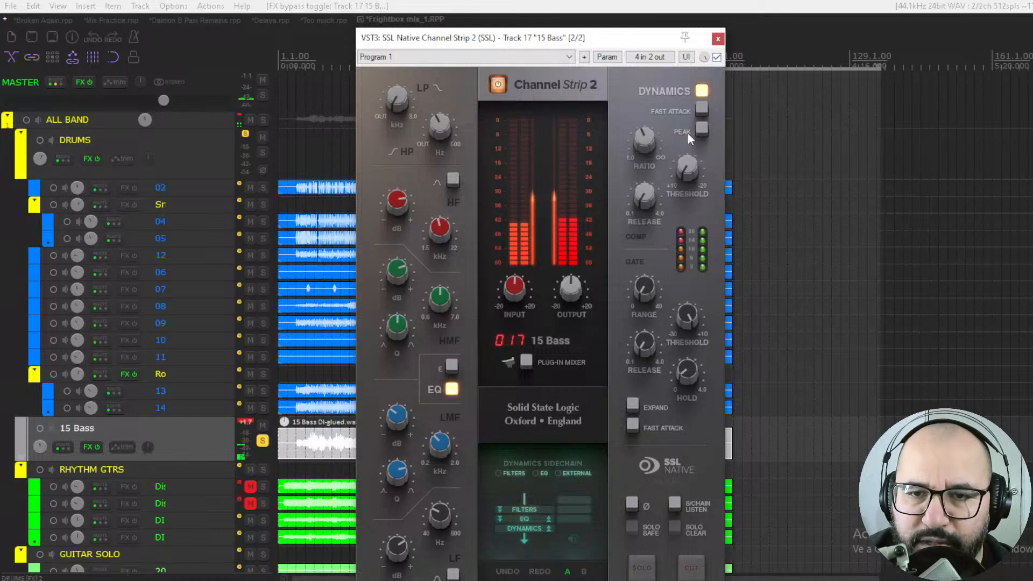
Turn on the bass compressor's Fast Attack, set its release to about 0.23 s, and lower the threshold while the bass plays
left_click(699, 112)
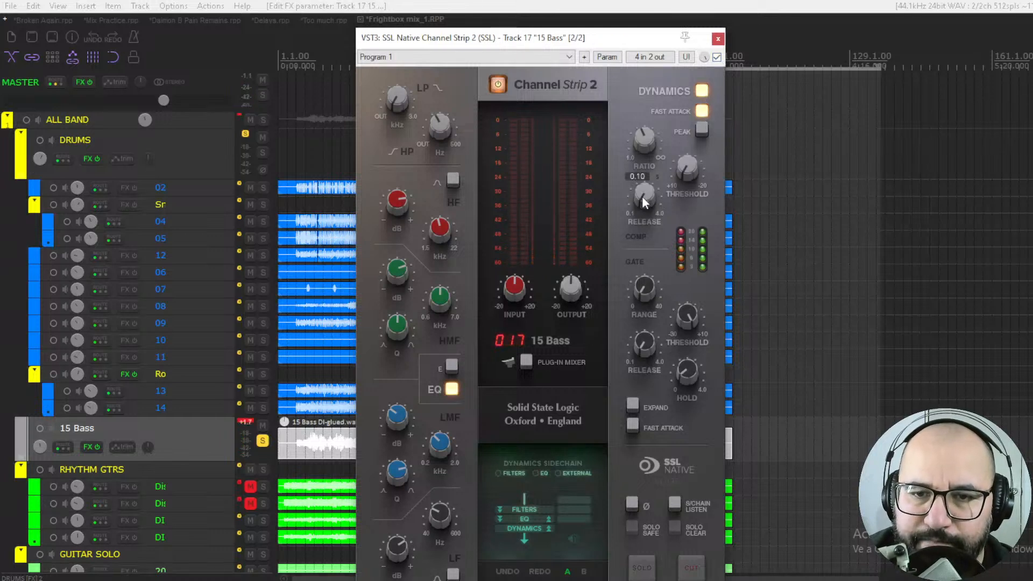
left_click_drag(643, 198, 646, 163)
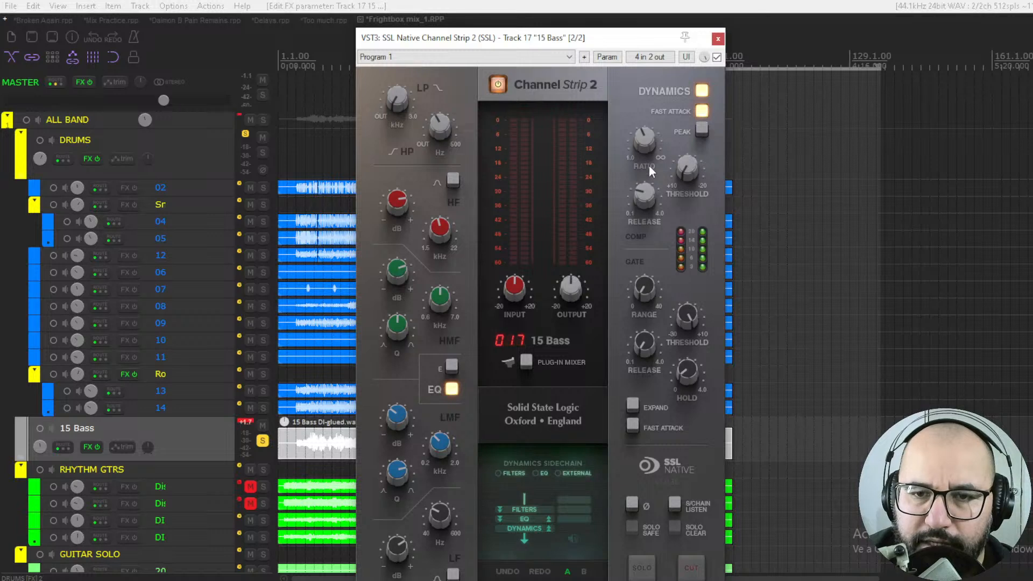
key("space")
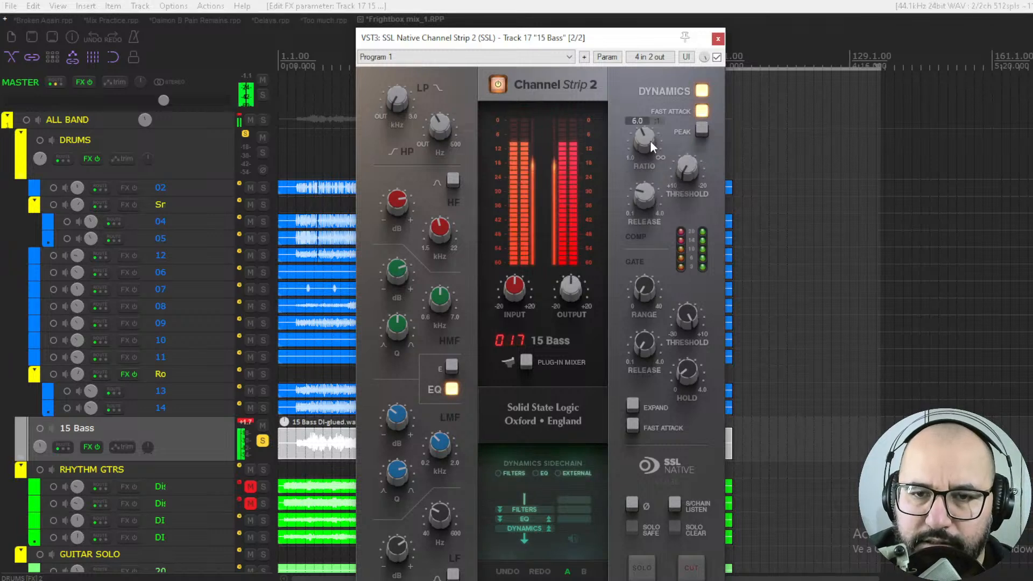
left_click_drag(685, 165, 684, 83)
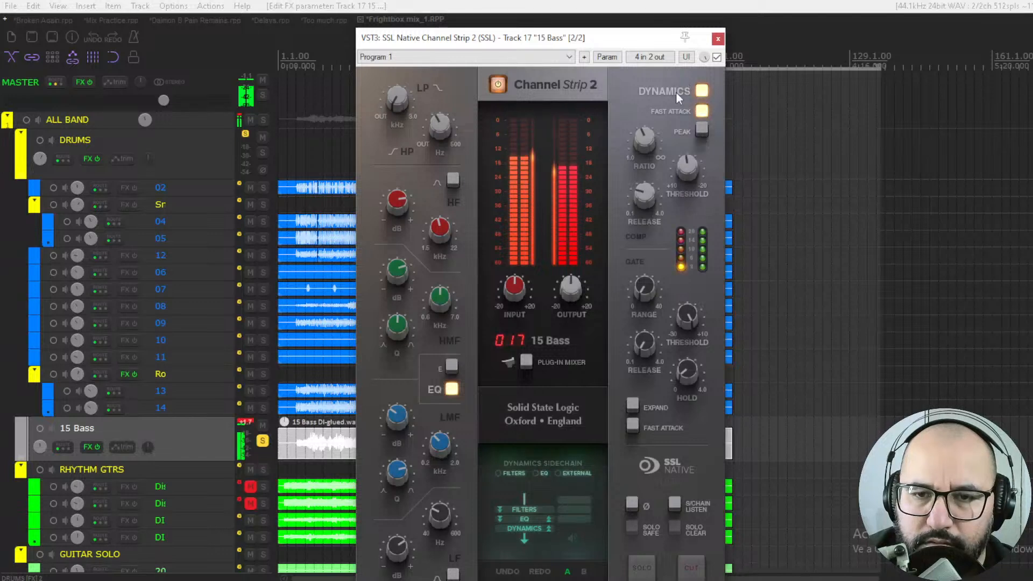
mouse_move(648, 195)
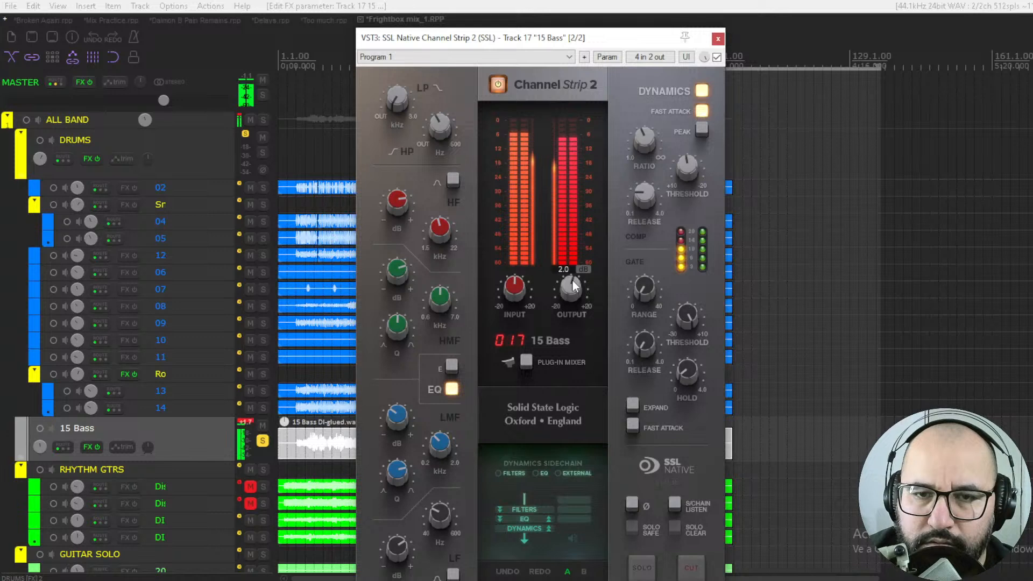
Raise the bass channel strip's output gain to about 3.5 dB while comparing its level against the bypassed sound
left_click(717, 57)
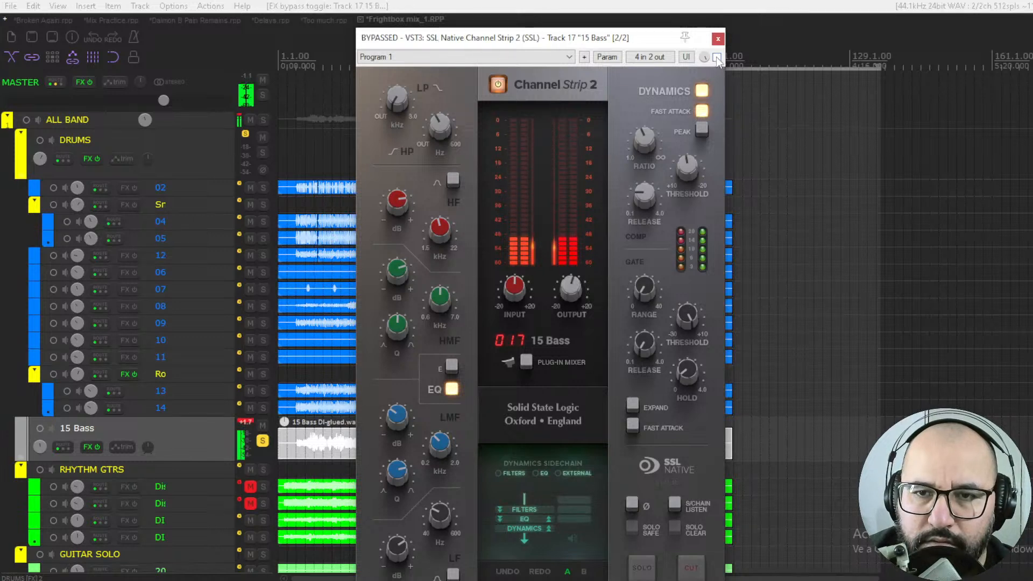
left_click(718, 58)
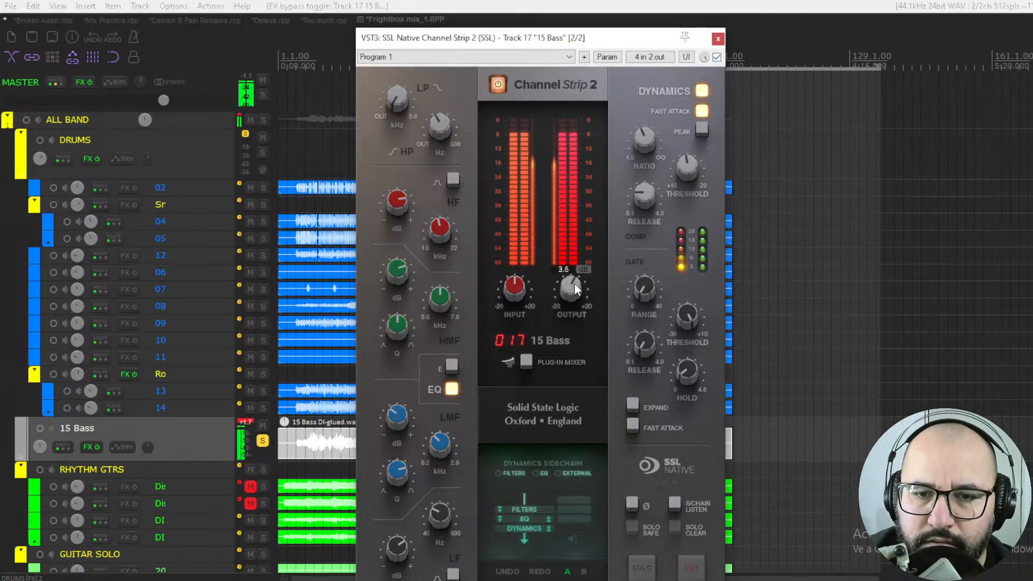
left_click(716, 58)
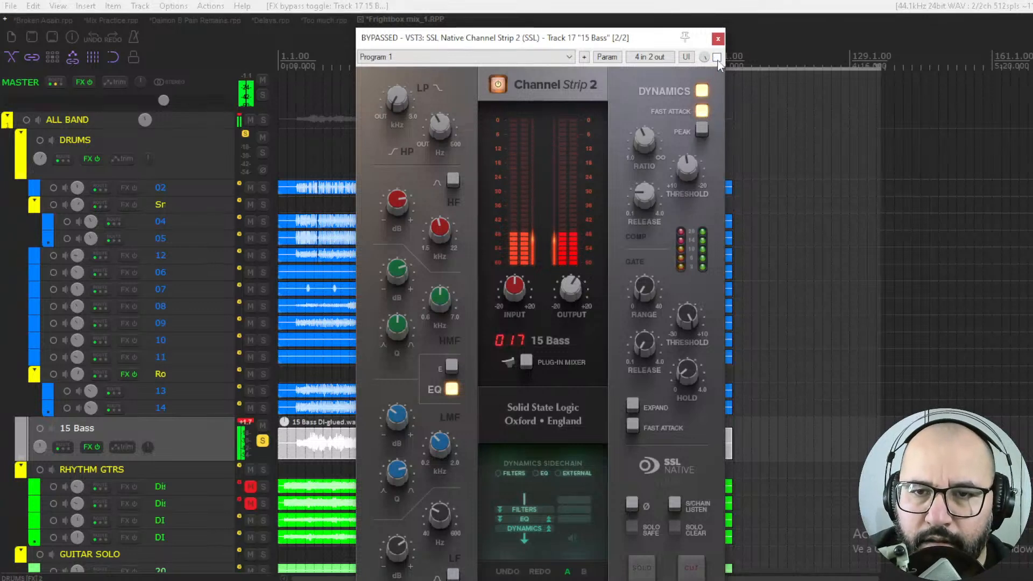
left_click(716, 58)
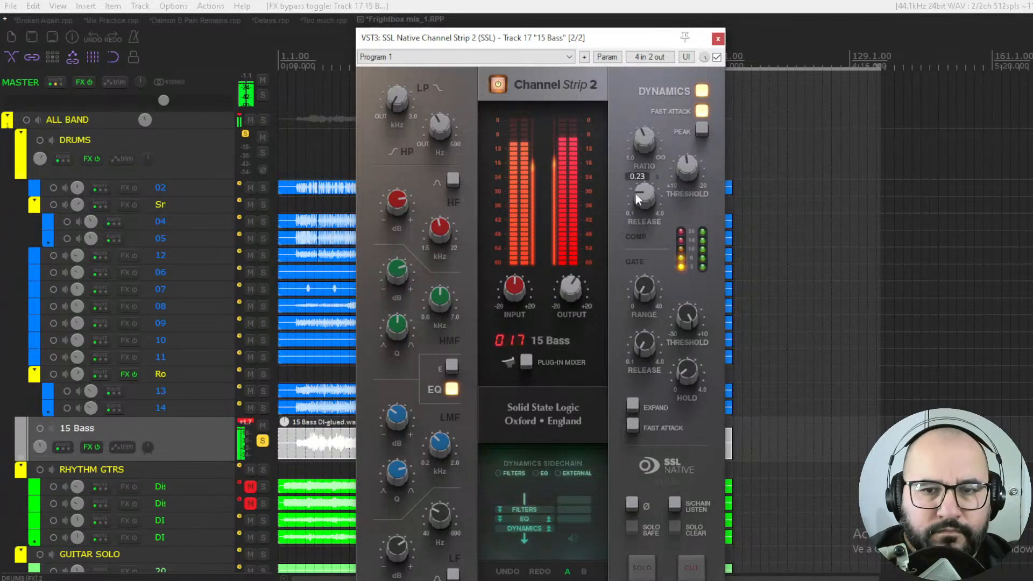
Lower the bass compressor's threshold to about -6.0 dB and fine-tune the output gain against the bypassed sound
mouse_move(683, 168)
left_click_drag(683, 168, 686, 160)
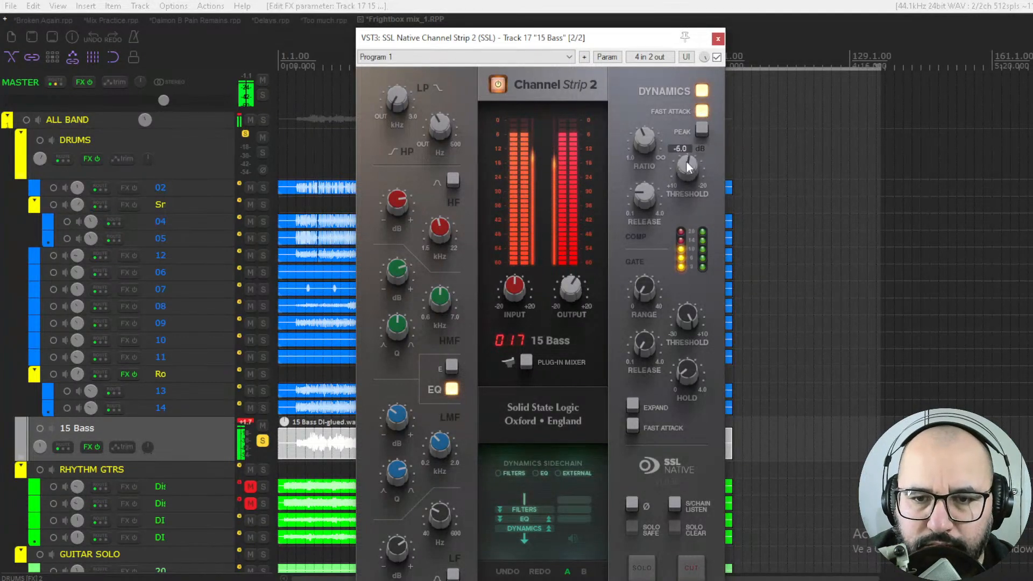
left_click(716, 57)
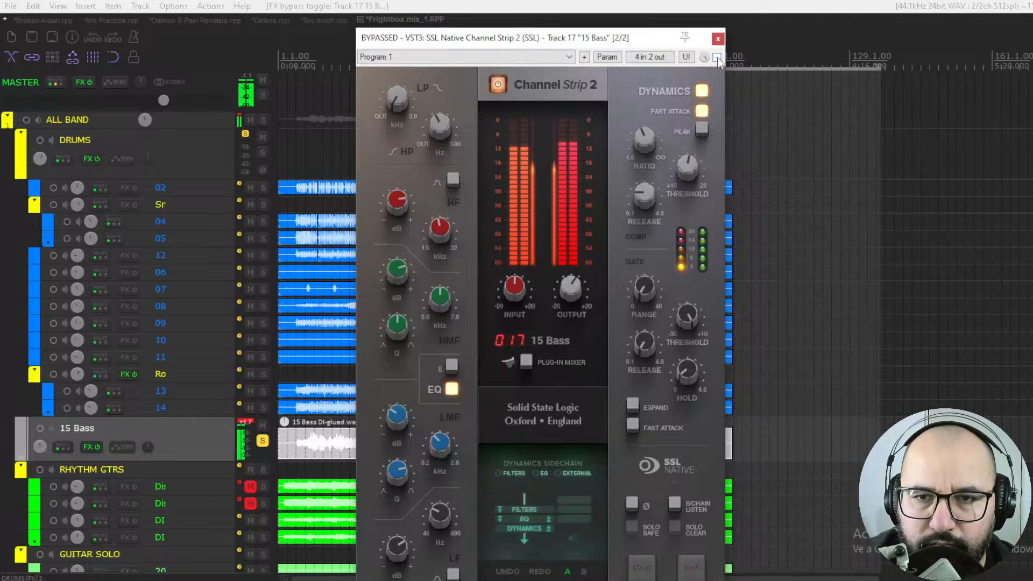
left_click(717, 57)
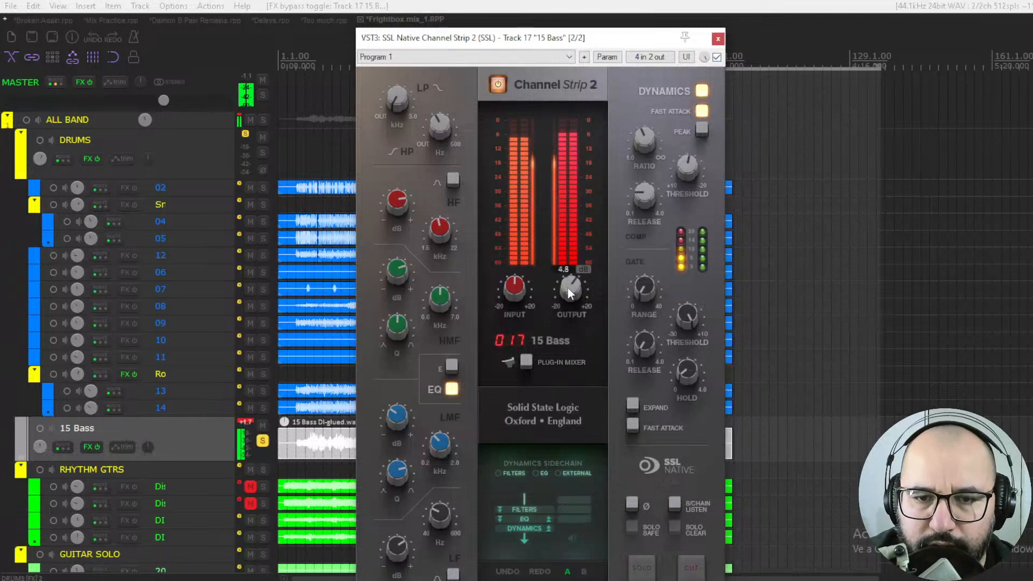
left_click_drag(567, 288, 561, 303)
Take the 15 Bass track out of solo and mute the VOCALS folder while the mix plays
left_click(263, 441)
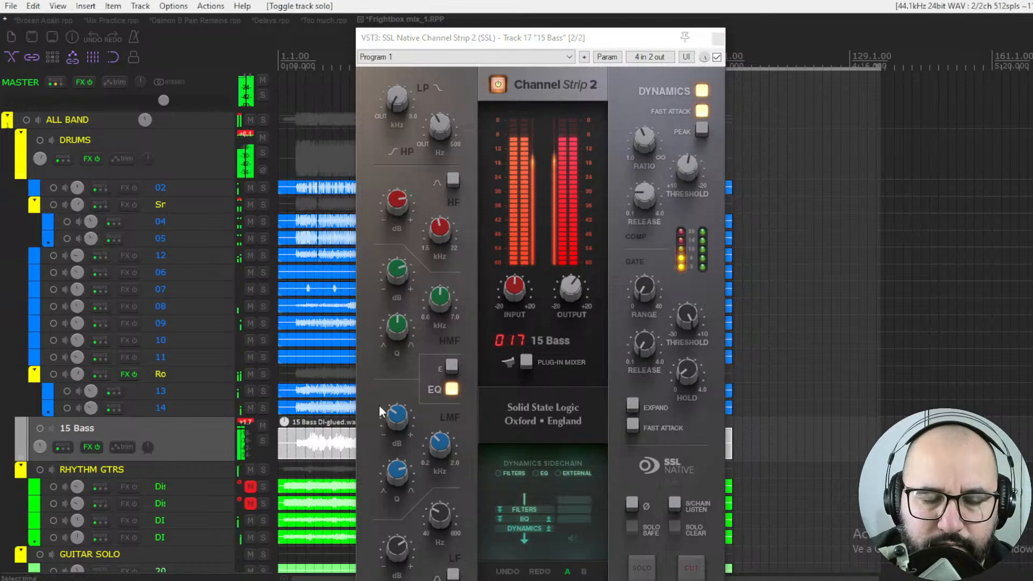
scroll(210, 489, "down", 3)
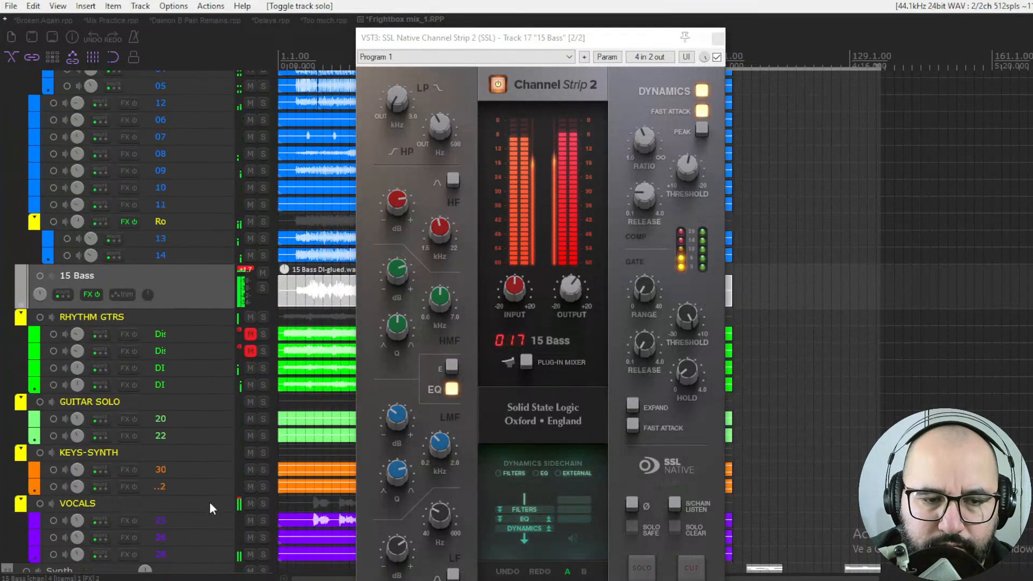
left_click(248, 503)
scroll(206, 428, "up", 3)
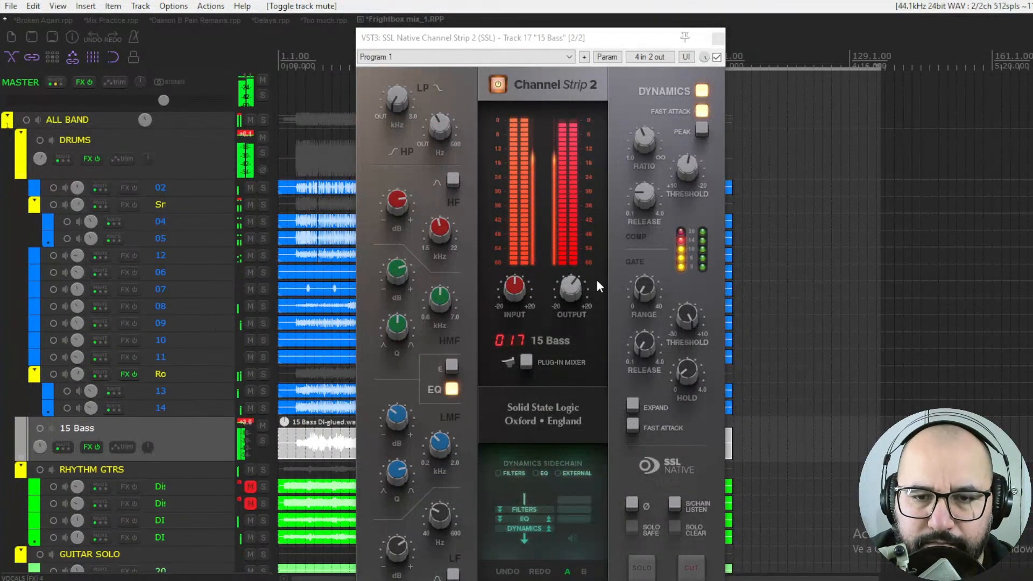
Fine-tune the bass channel strip's output gain in the full mix and compare it with the bypassed sound
left_click(571, 291)
left_click_drag(572, 286, 570, 285)
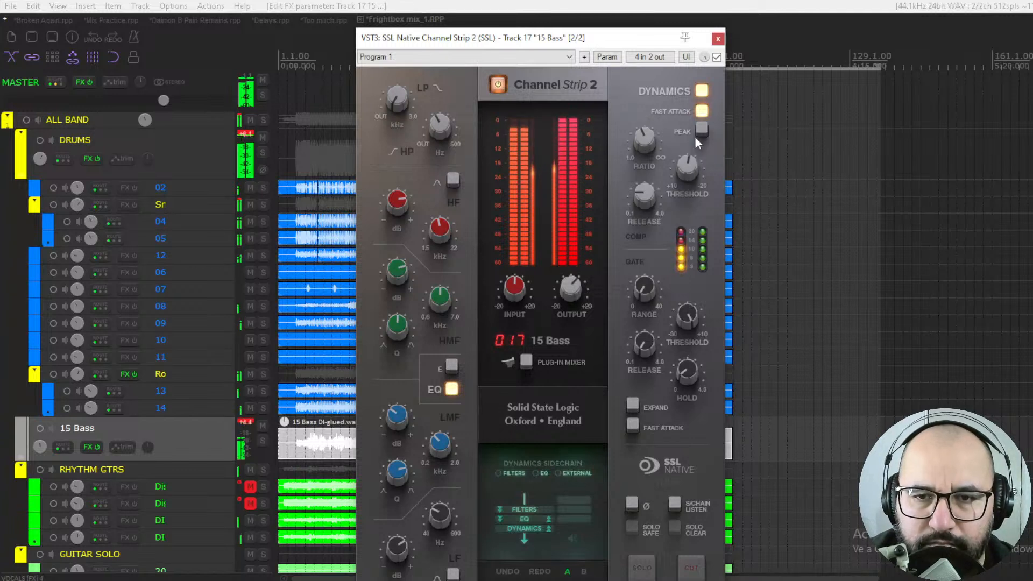
mouse_move(644, 192)
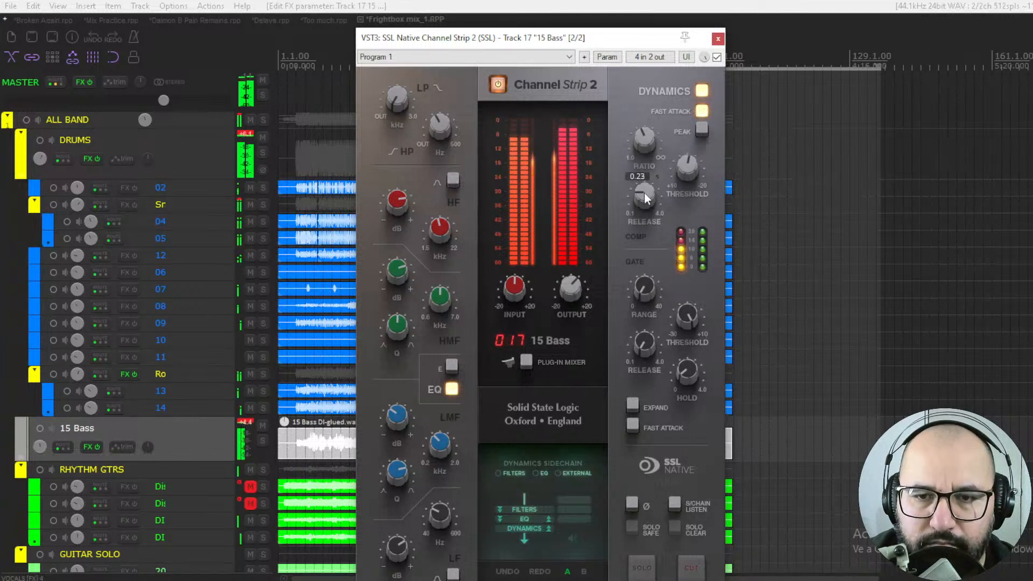
left_click(717, 57)
left_click(716, 57)
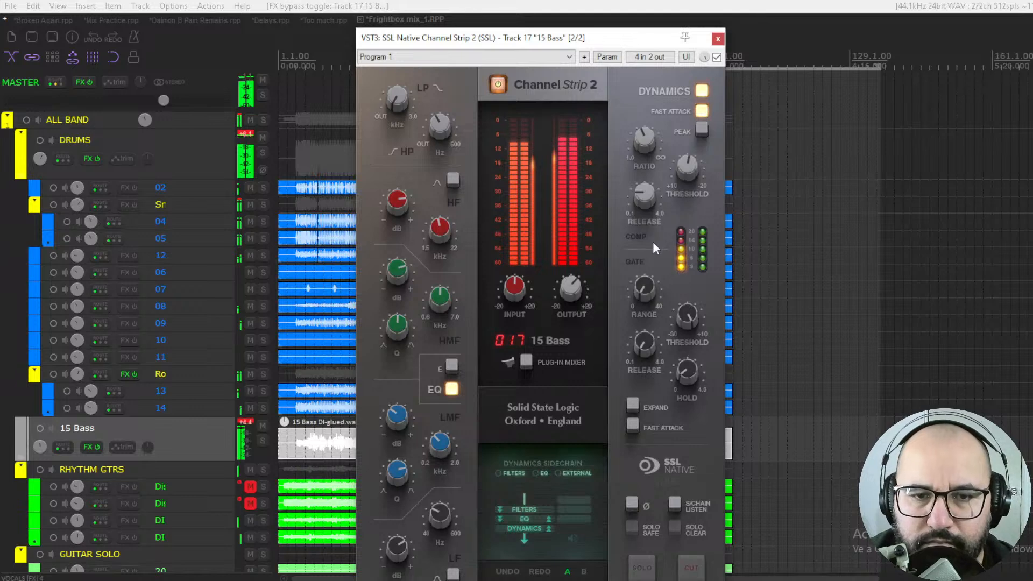
Bring up the DRUMS folder's SSL channel strip, compare its processed and bypassed sound in the mix, and close it
right_click(85, 159)
left_click(109, 189)
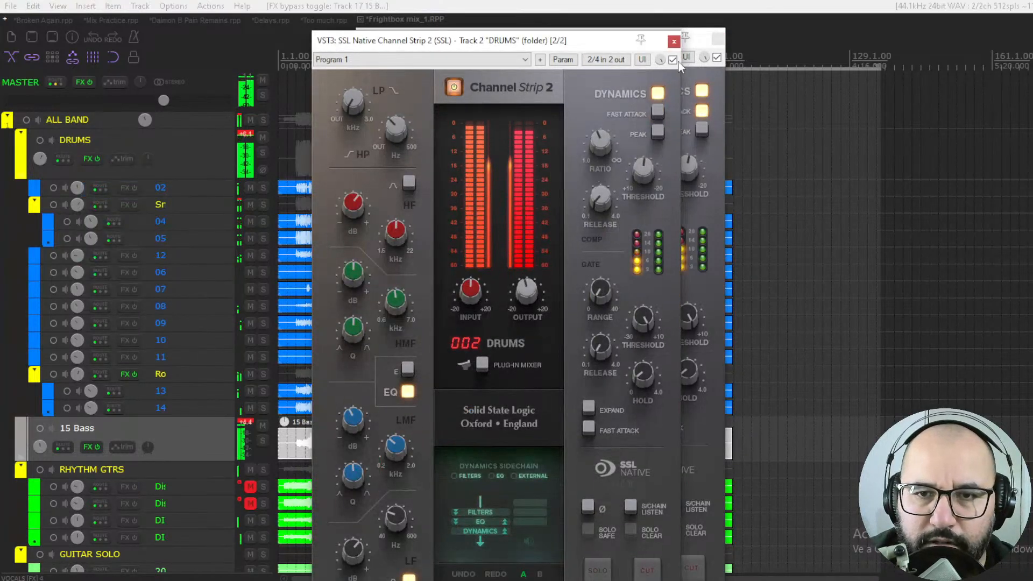
left_click(672, 60)
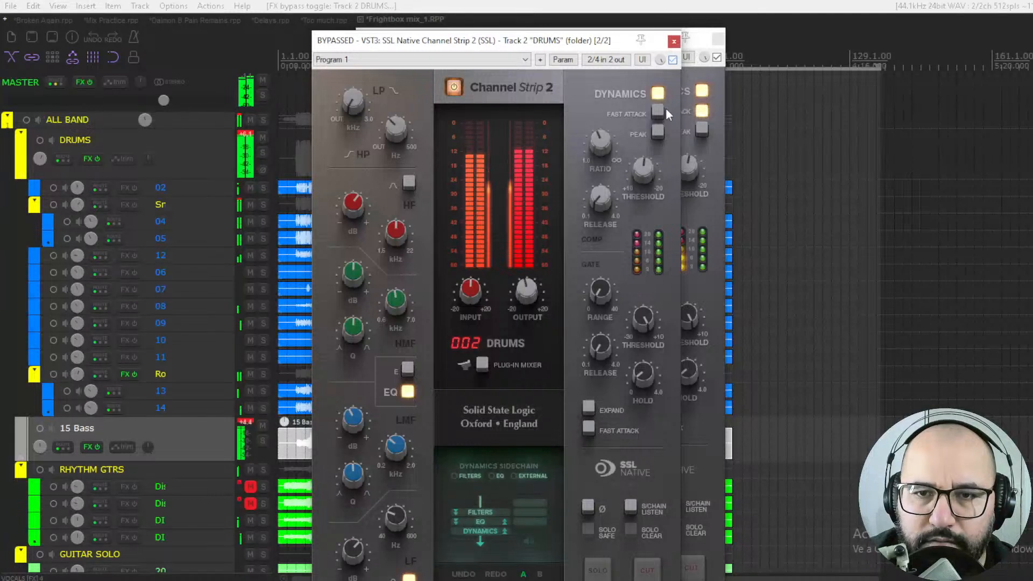
left_click(672, 60)
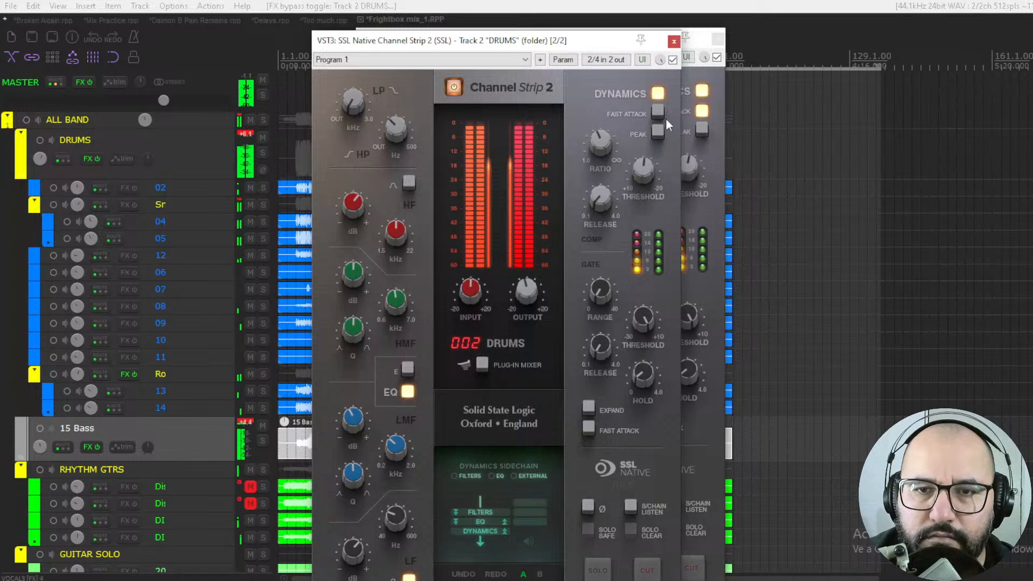
left_click(673, 42)
Compare the bass channel strip's processed and bypassed sound once more in the mix, then close the plug-in
left_click(716, 57)
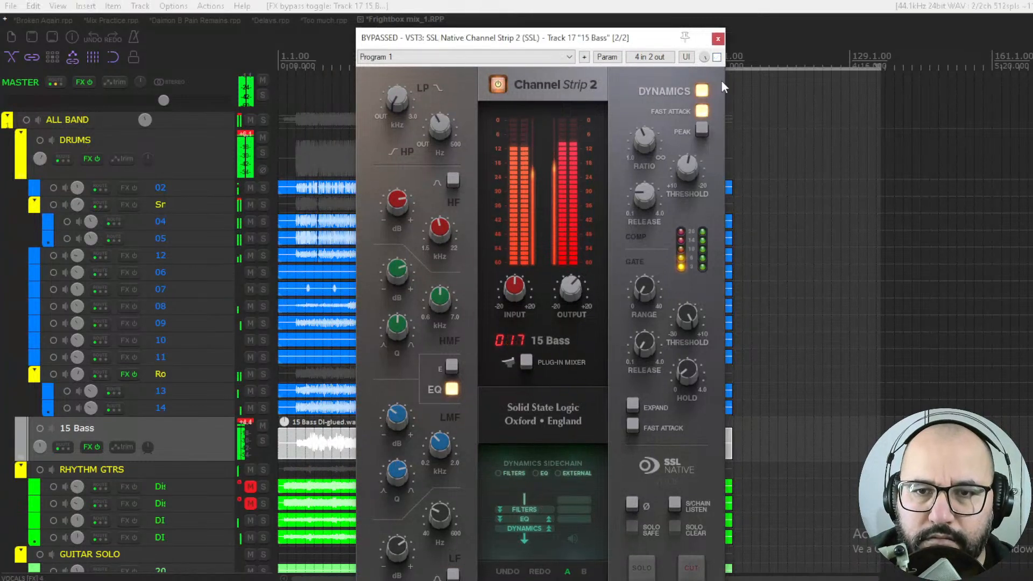
left_click(716, 57)
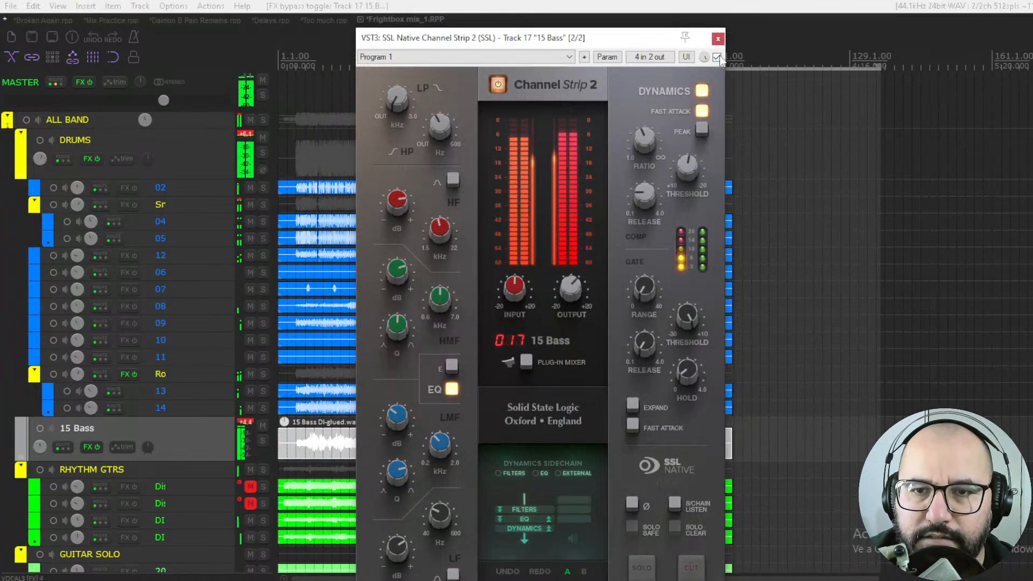
left_click(718, 39)
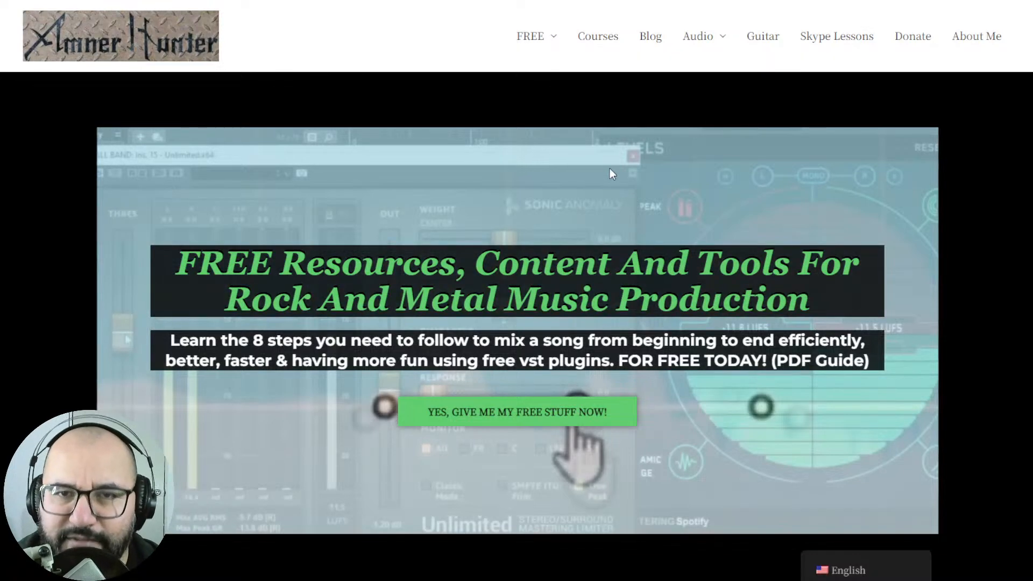
Switch to the music-production website in the browser and reveal its free Guides and Tools options
mouse_move(542, 40)
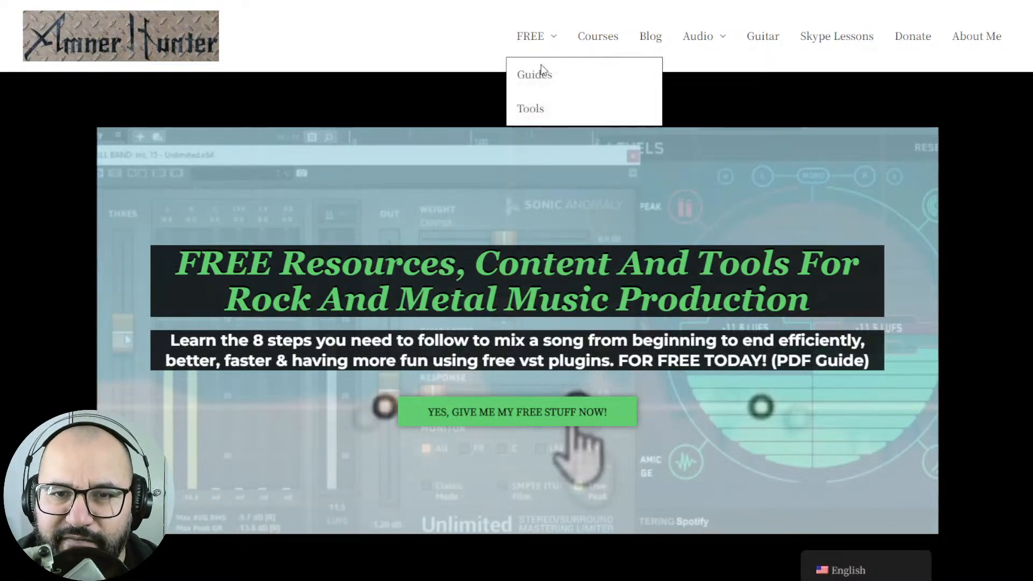